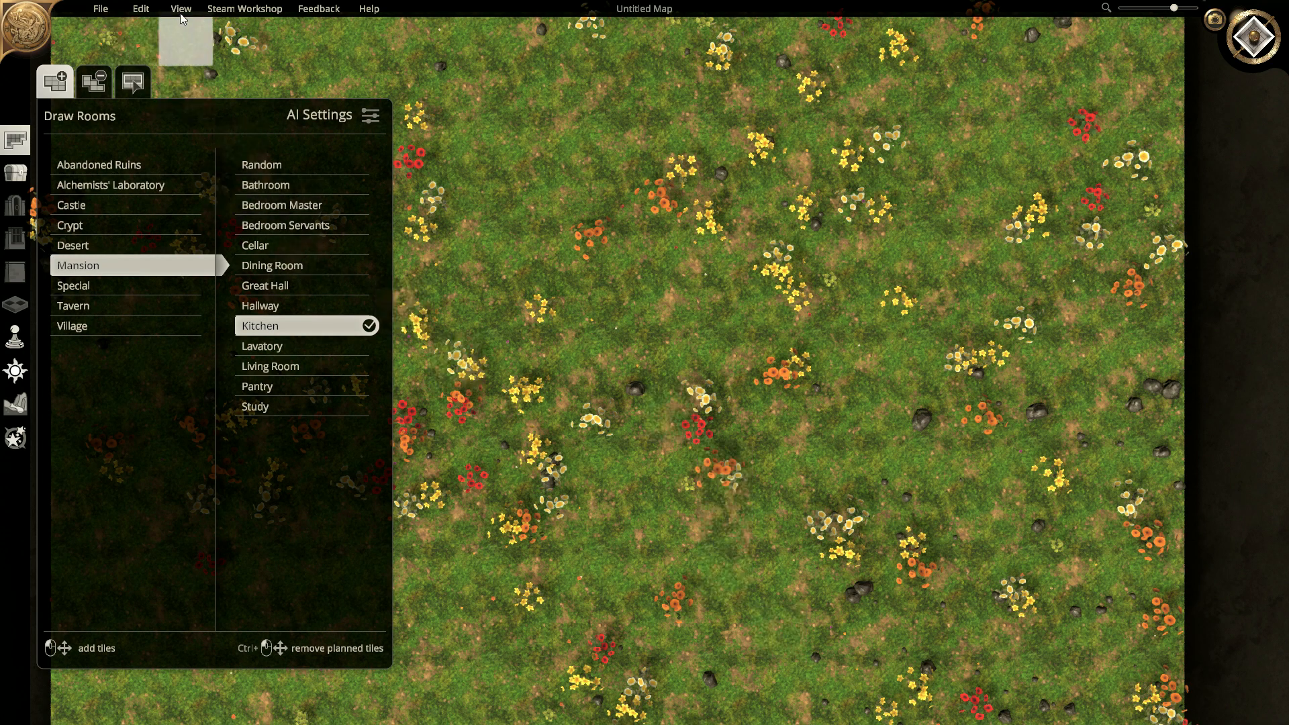
- Start a new Digital 25 x 25 flat Grasslands map with rooms kept at Water Level
{"action": "left_click", "coordinate": [100, 9]}
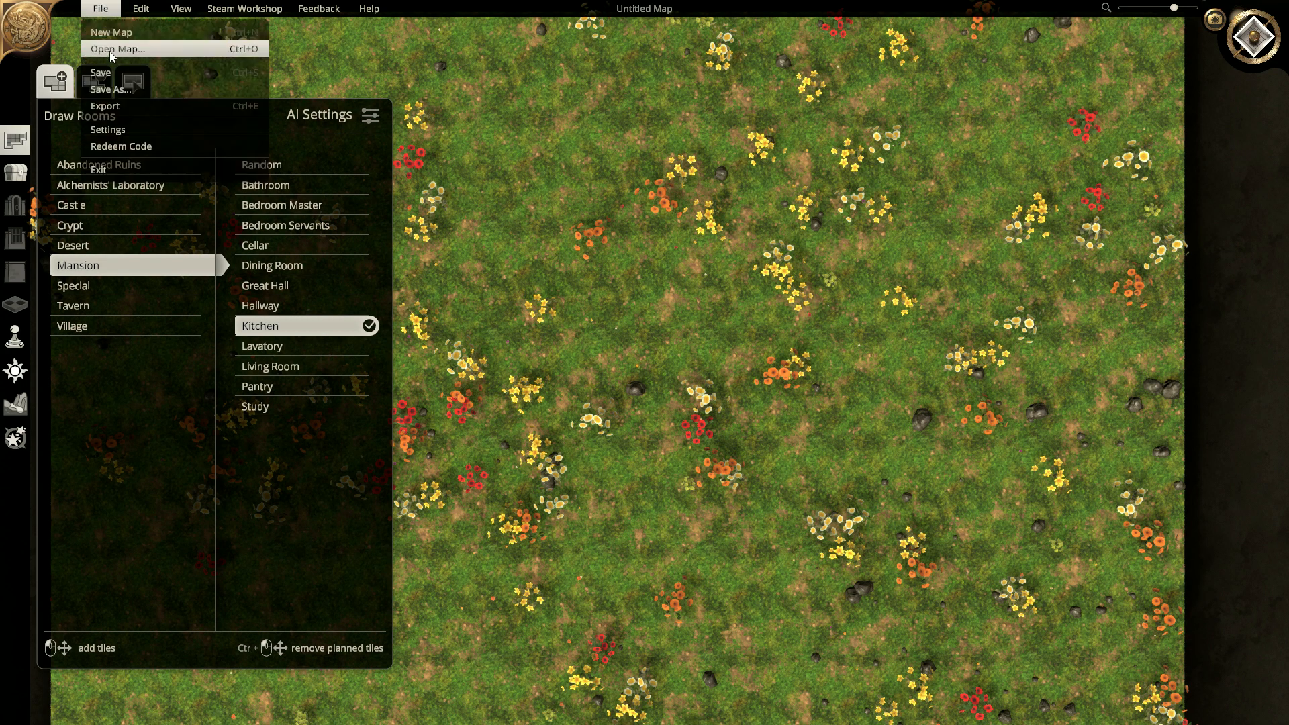
{"action": "left_click", "coordinate": [123, 33]}
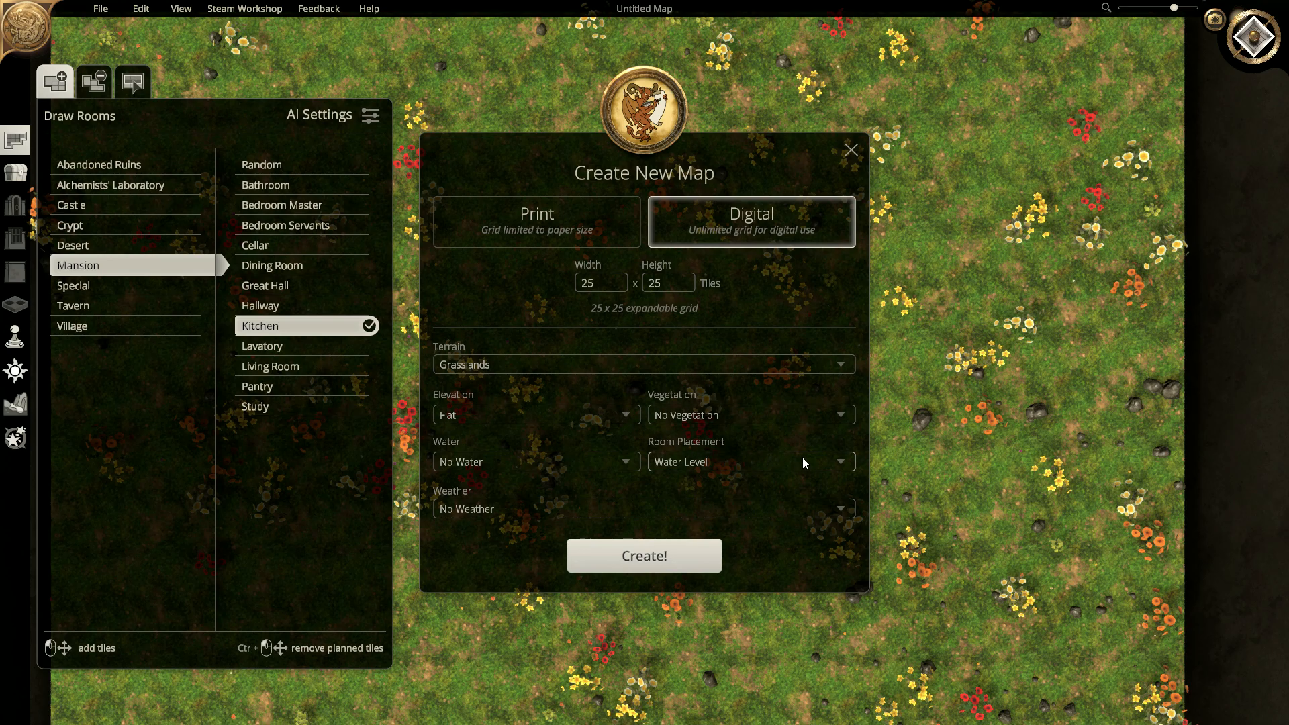
{"action": "left_click", "coordinate": [832, 463]}
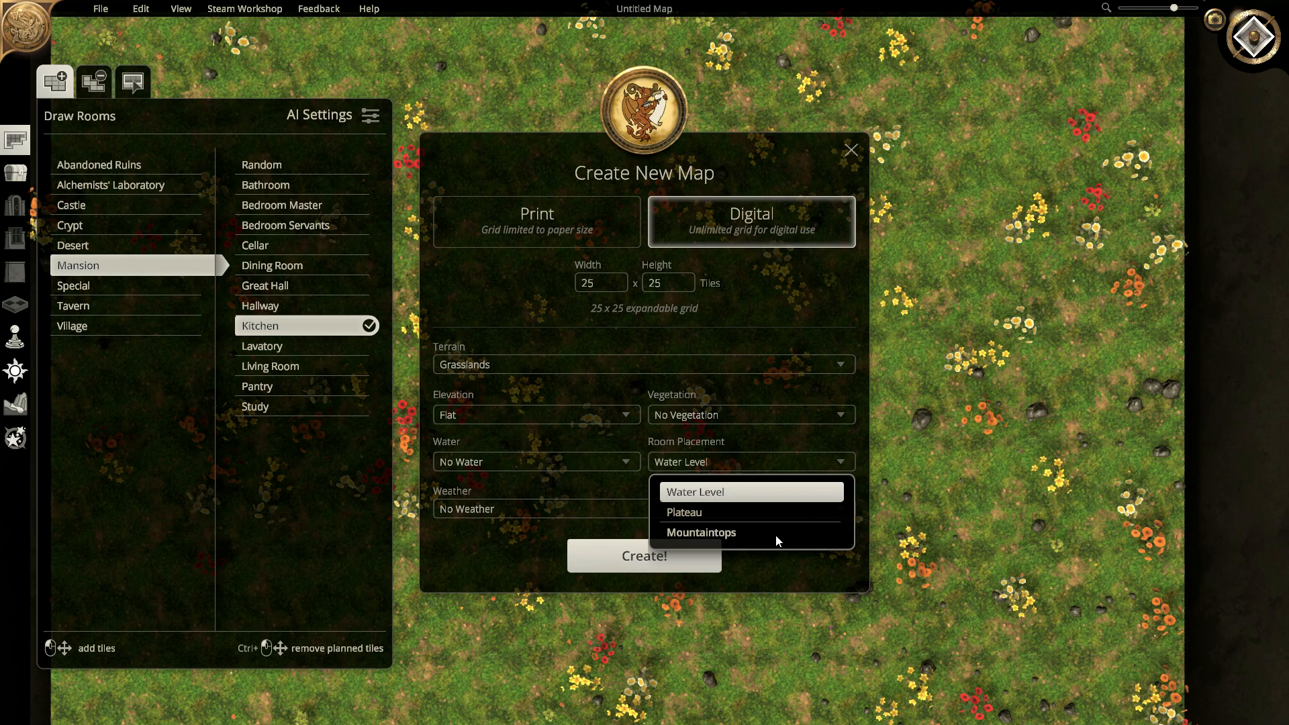
{"action": "left_click", "coordinate": [937, 422]}
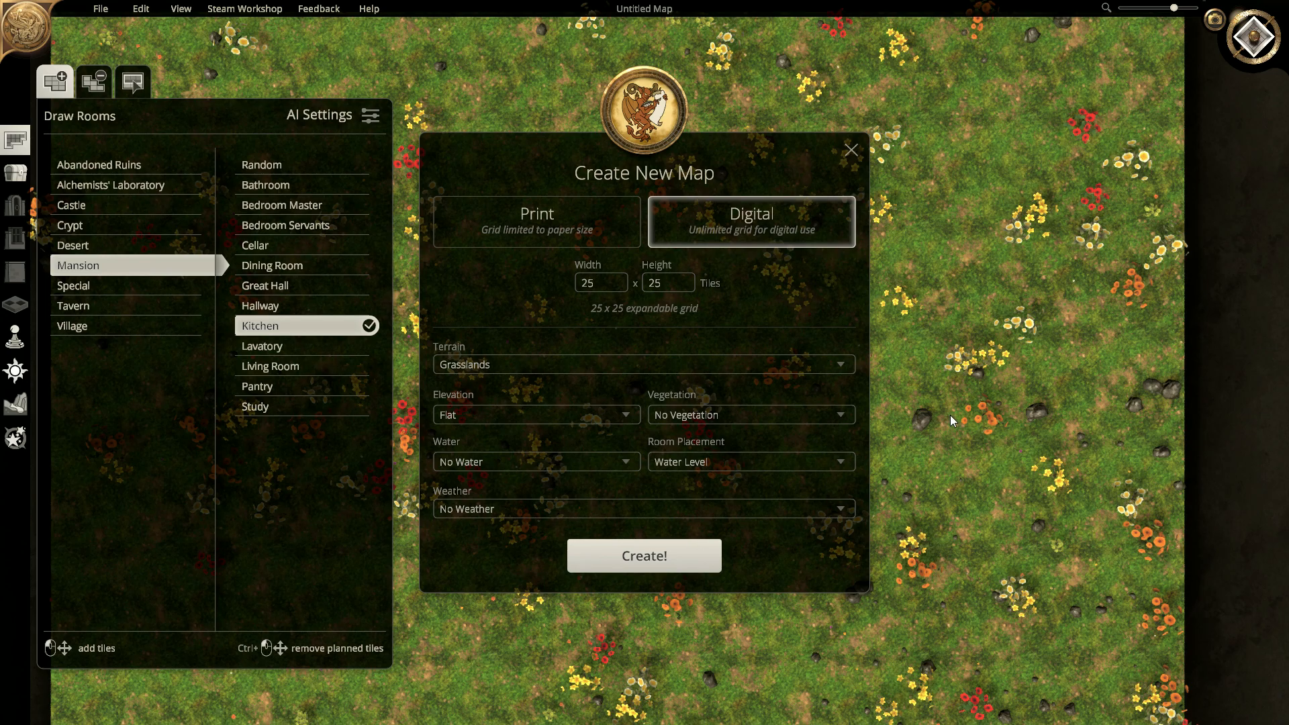
- Create the new grassland map and tilt the view into perspective
{"action": "left_click", "coordinate": [663, 560]}
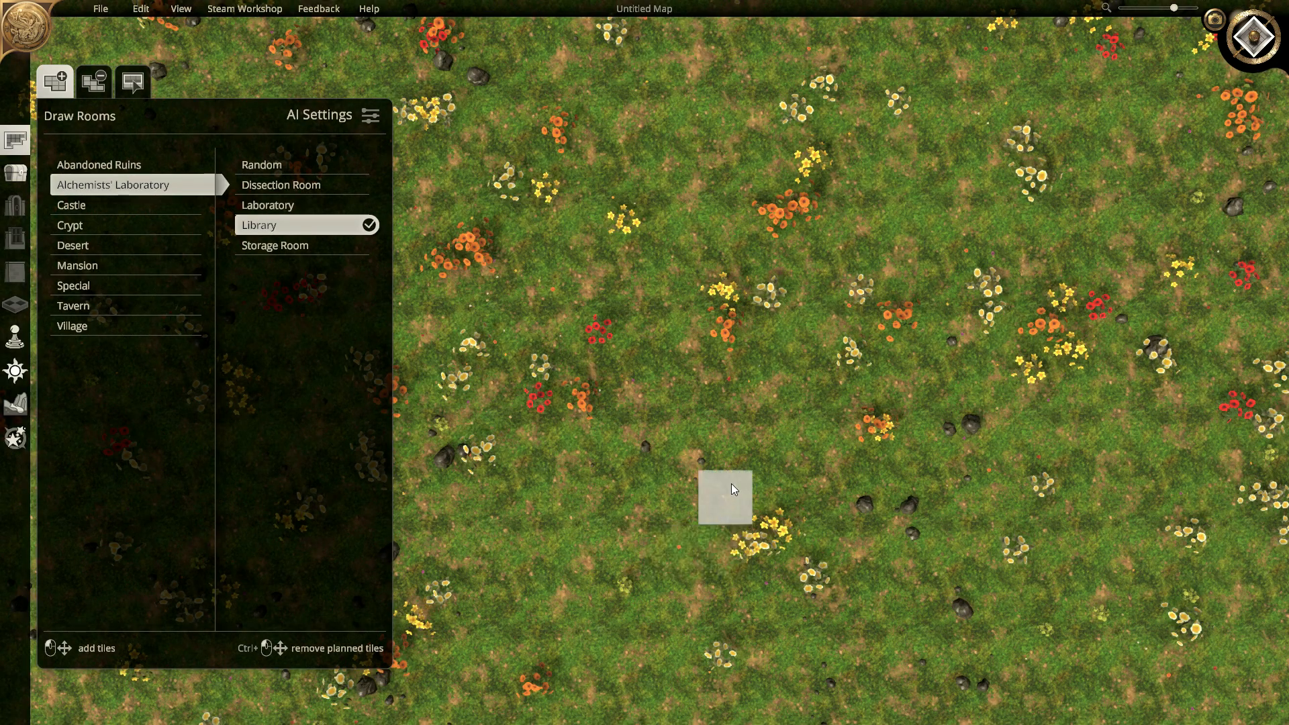
{"action": "scroll", "coordinate": [738, 395], "scroll_direction": "down", "scroll_amount": 2}
{"action": "middle_click_drag", "start_coordinate": [718, 428], "coordinate": [232, 5]}
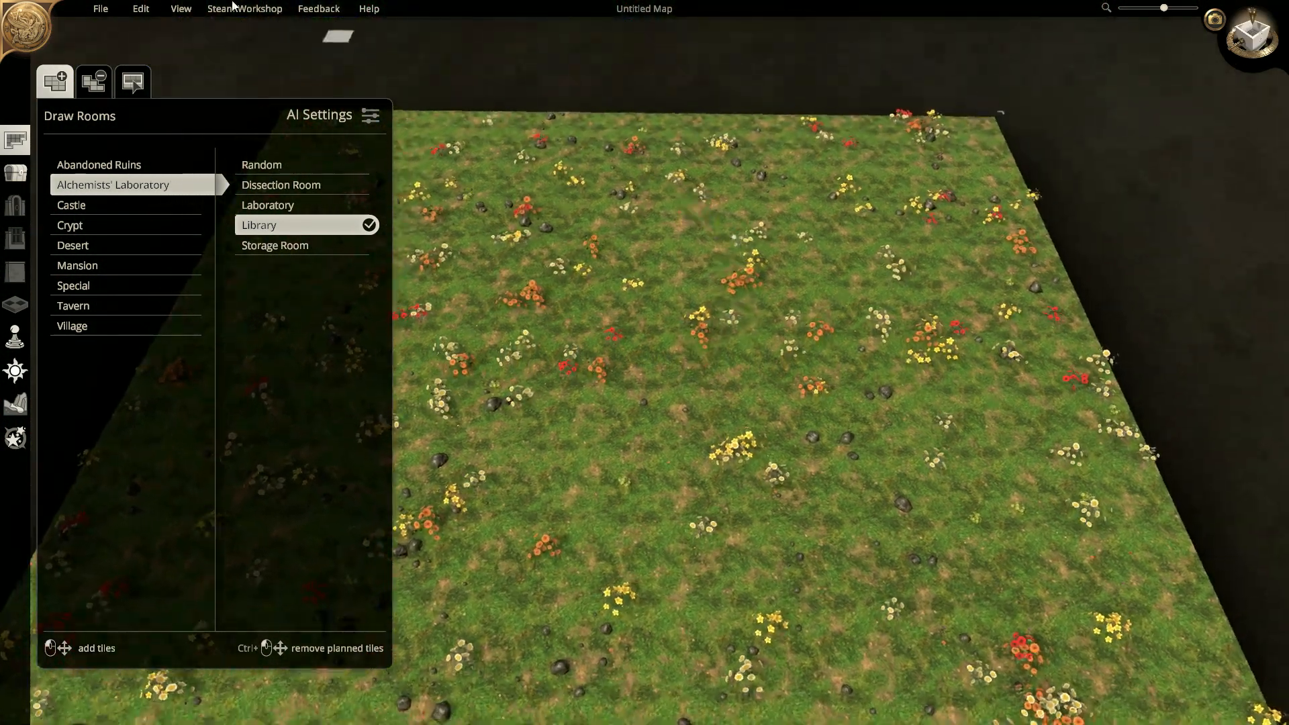
- Save the map as 'Elevation Tutorial' in Documents\Dungeon Alchemist Maps
{"action": "left_click", "coordinate": [116, 11]}
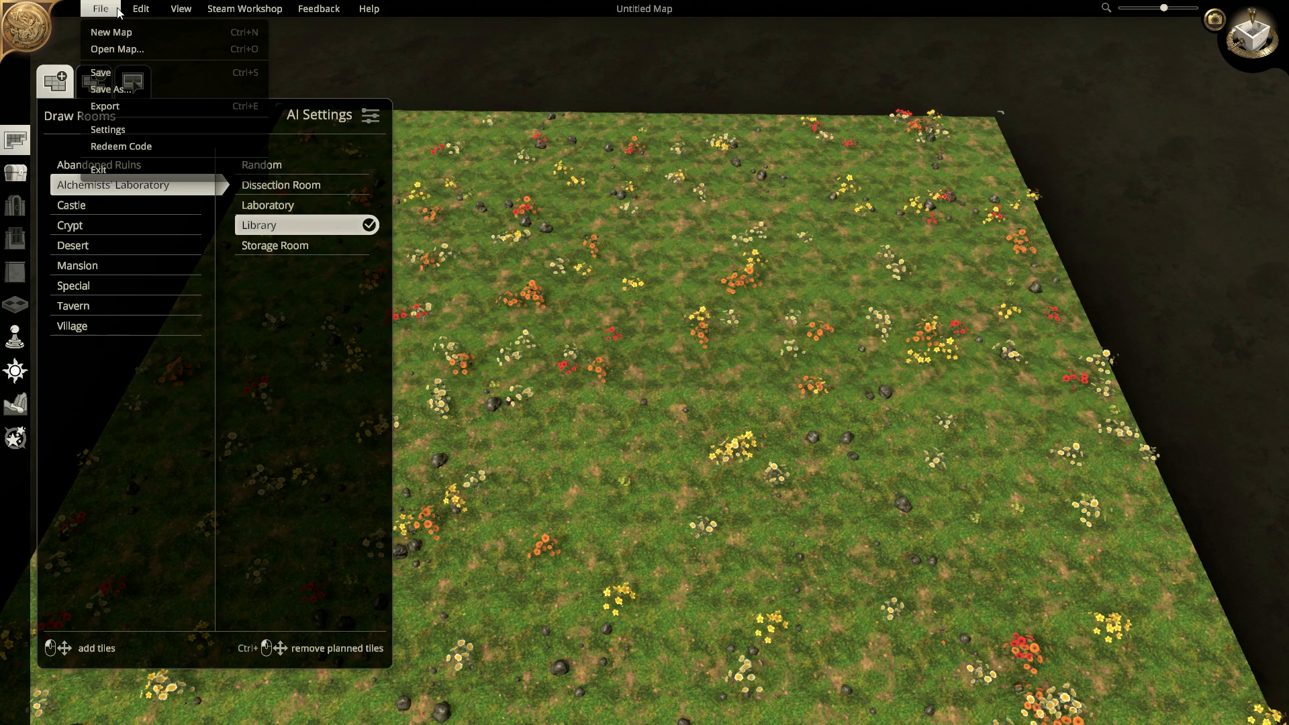
{"action": "left_click", "coordinate": [116, 87]}
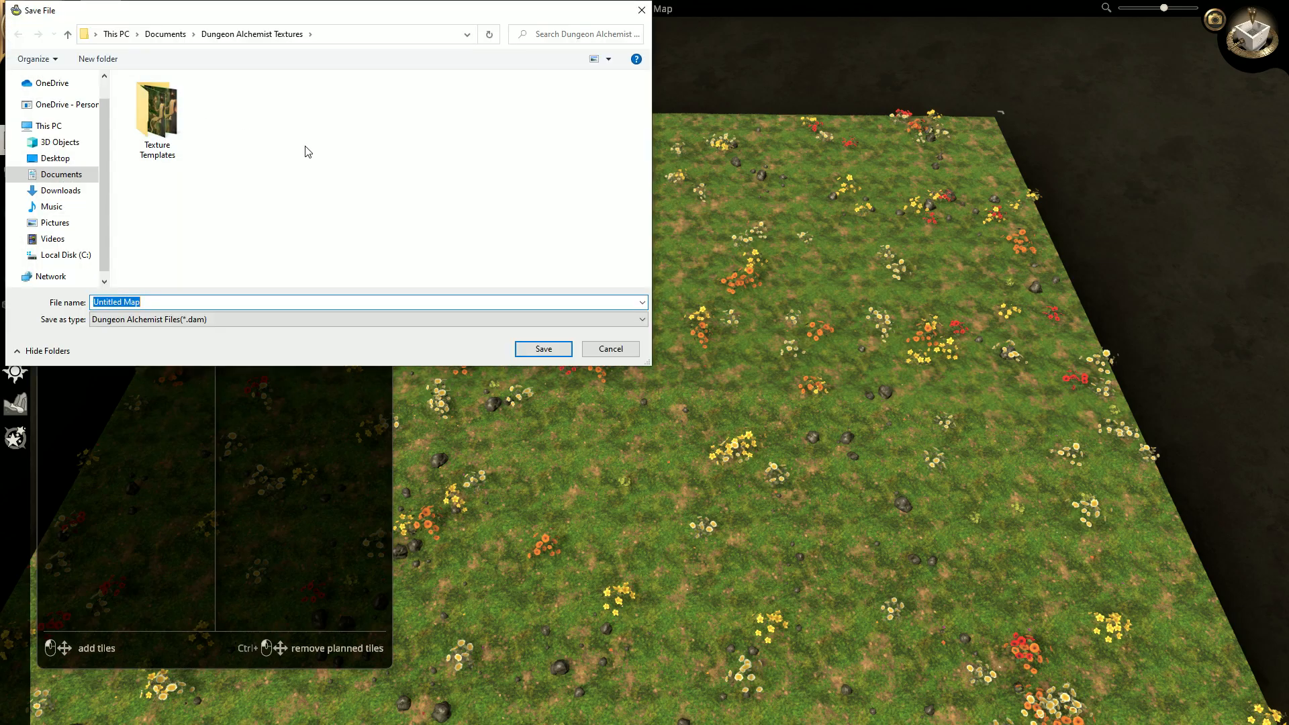
{"action": "left_click", "coordinate": [67, 35]}
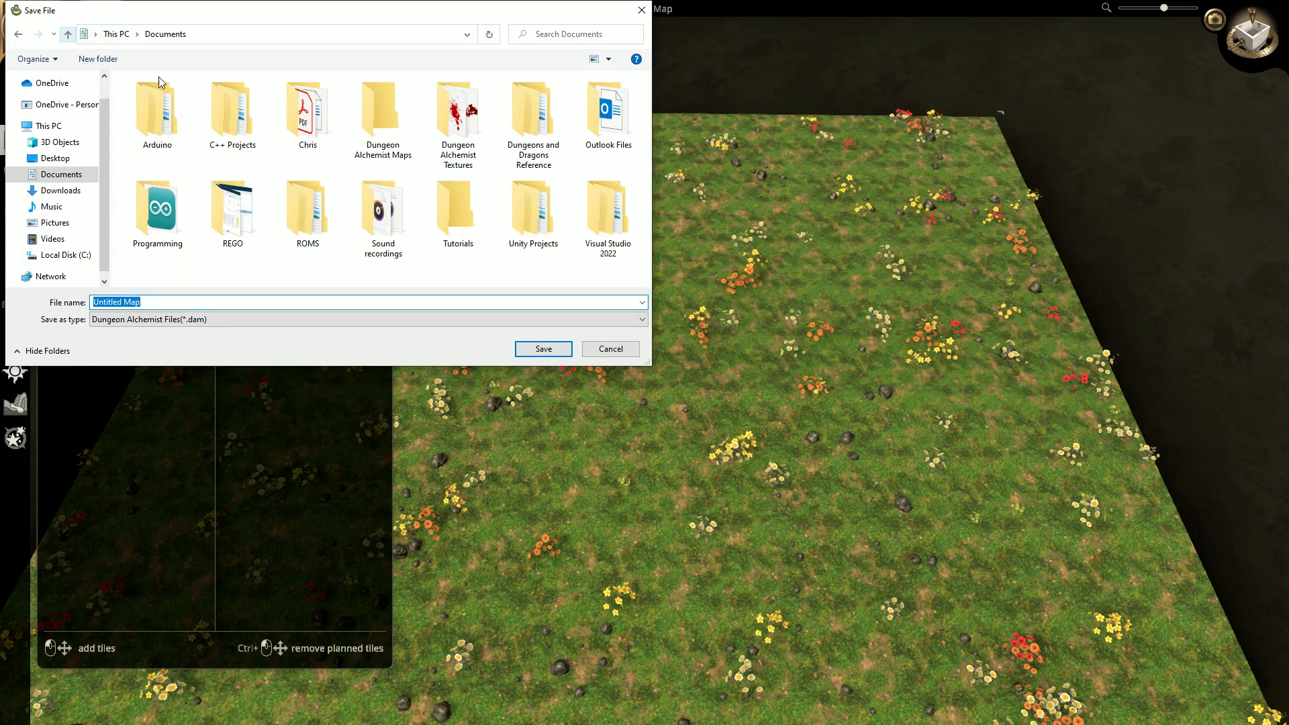
{"action": "double_click", "coordinate": [382, 126]}
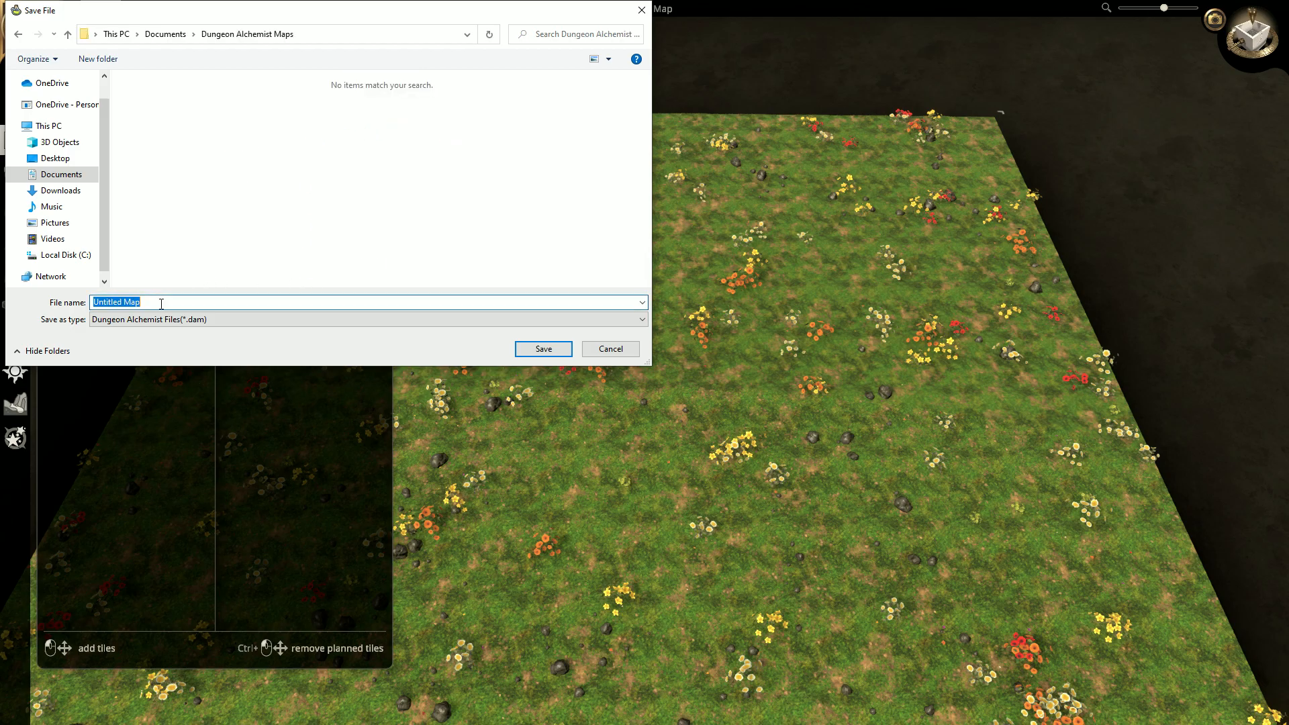
{"action": "type", "text": "Elevation Tutorial"}
{"action": "left_click", "coordinate": [544, 349]}
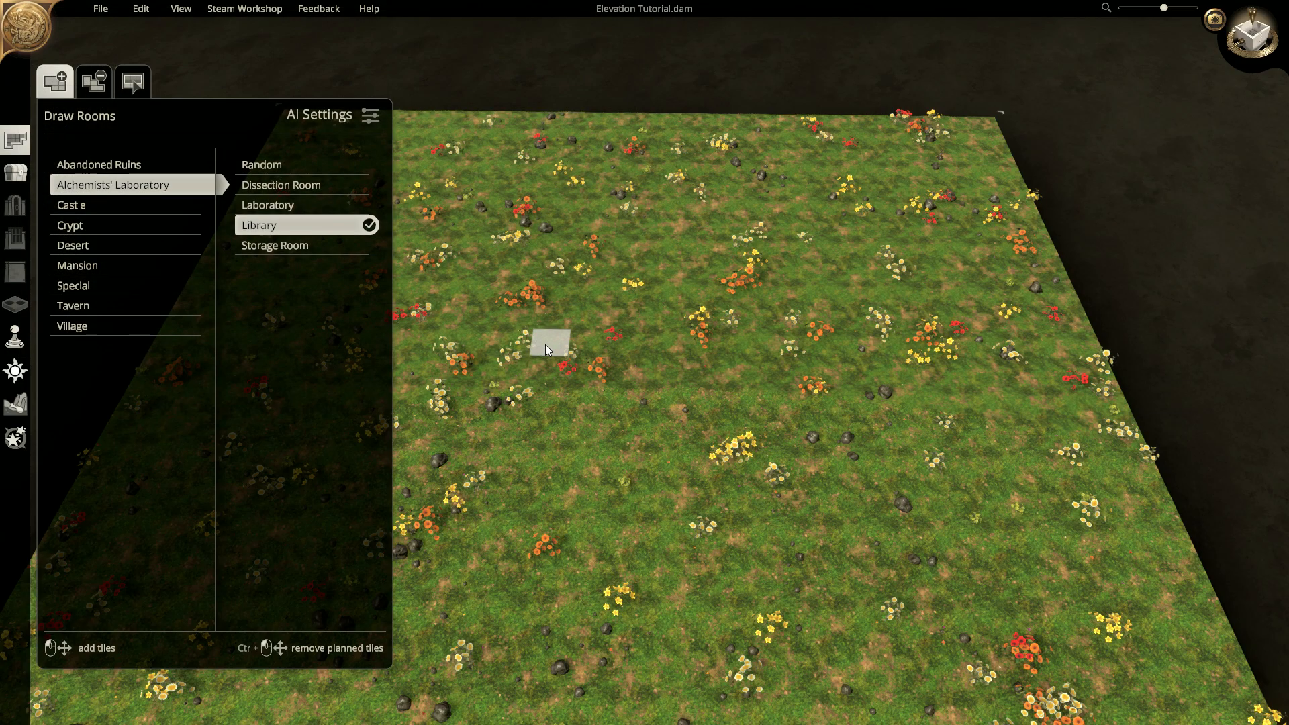
{"action": "key", "text": "super"}
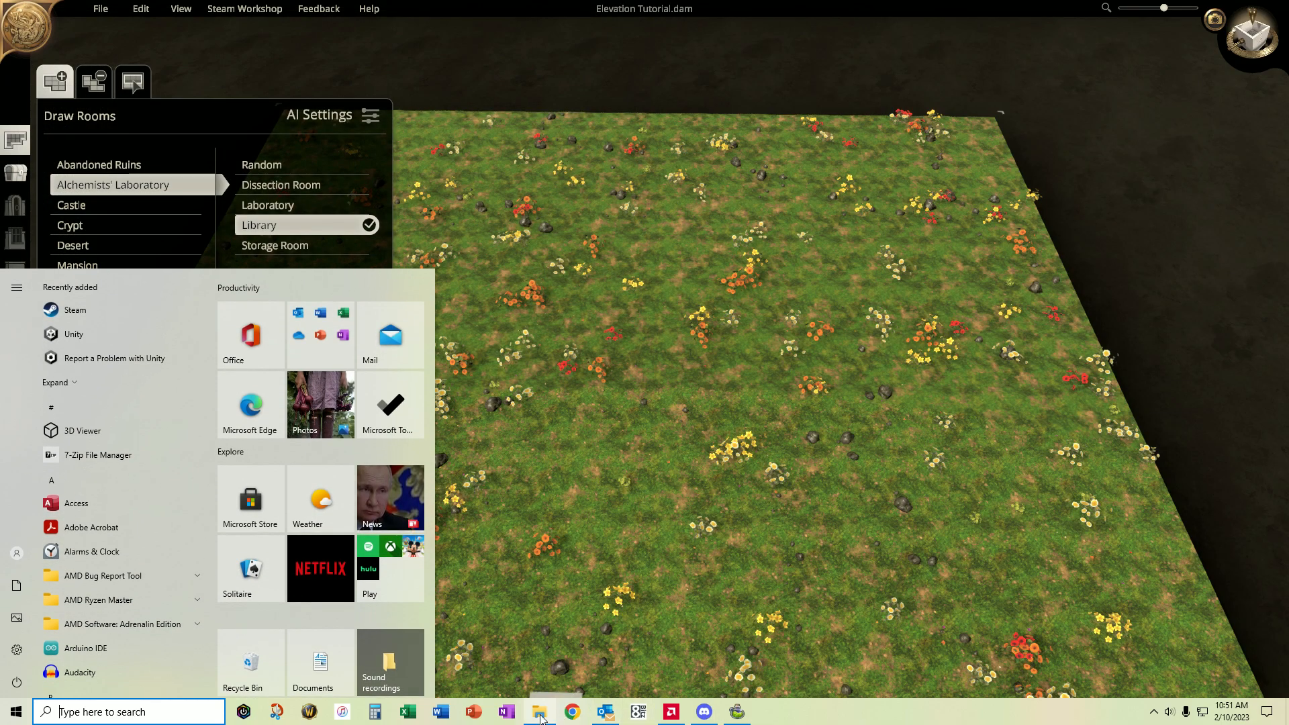
{"action": "left_click", "coordinate": [531, 717]}
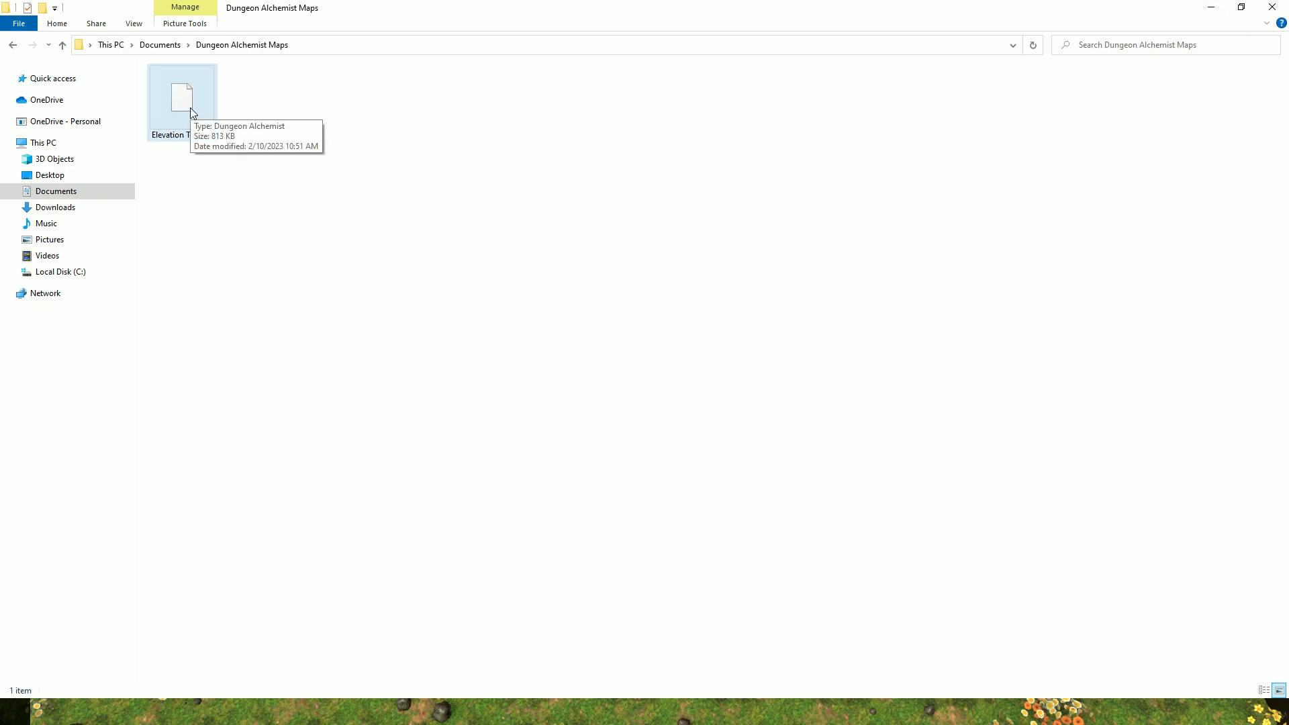
{"action": "left_click", "coordinate": [1212, 10]}
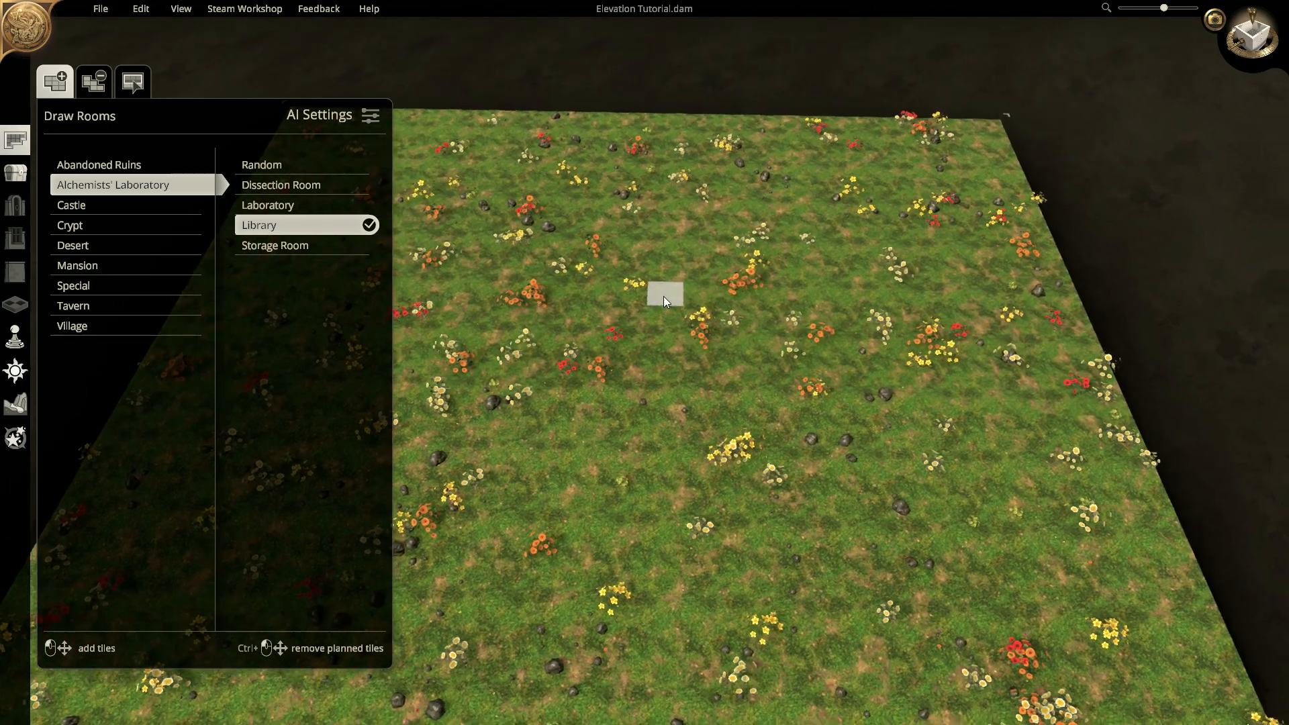
- Draw a Mansion Great Hall in the map's far left corner and generate it
{"action": "middle_click_drag", "start_coordinate": [661, 296], "coordinate": [836, 244]}
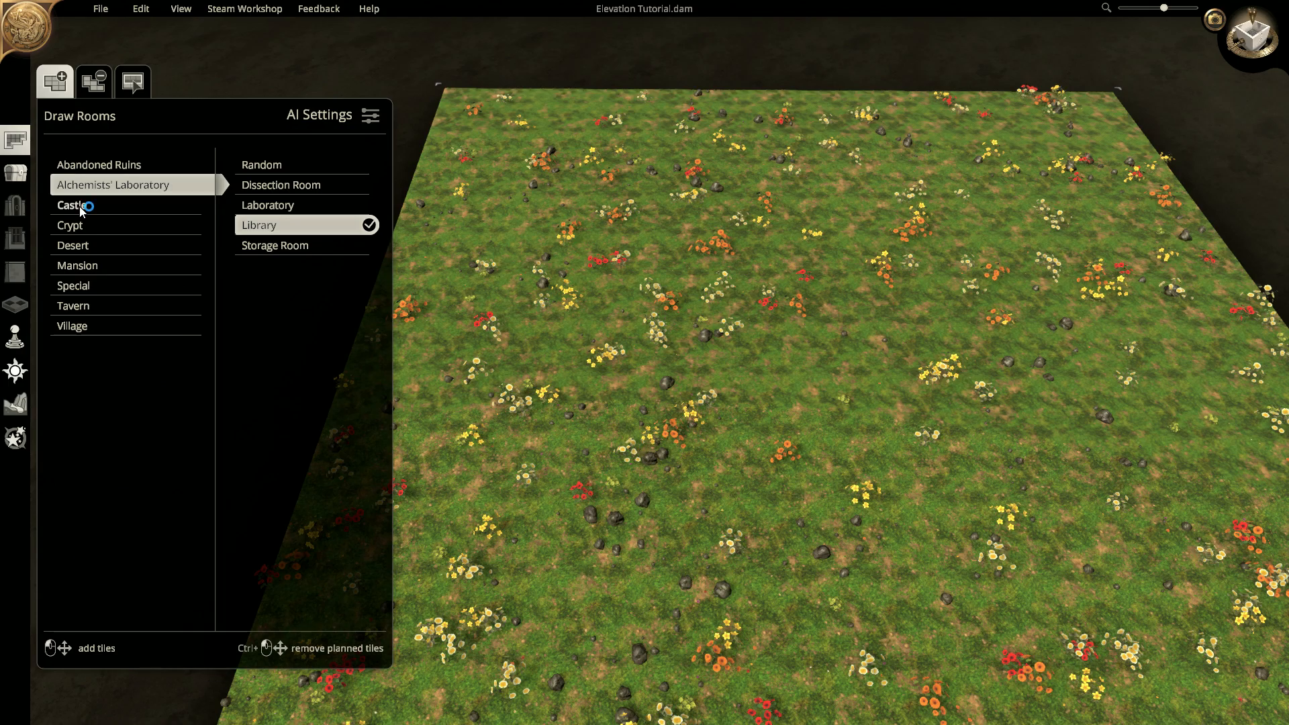
{"action": "left_click", "coordinate": [80, 267]}
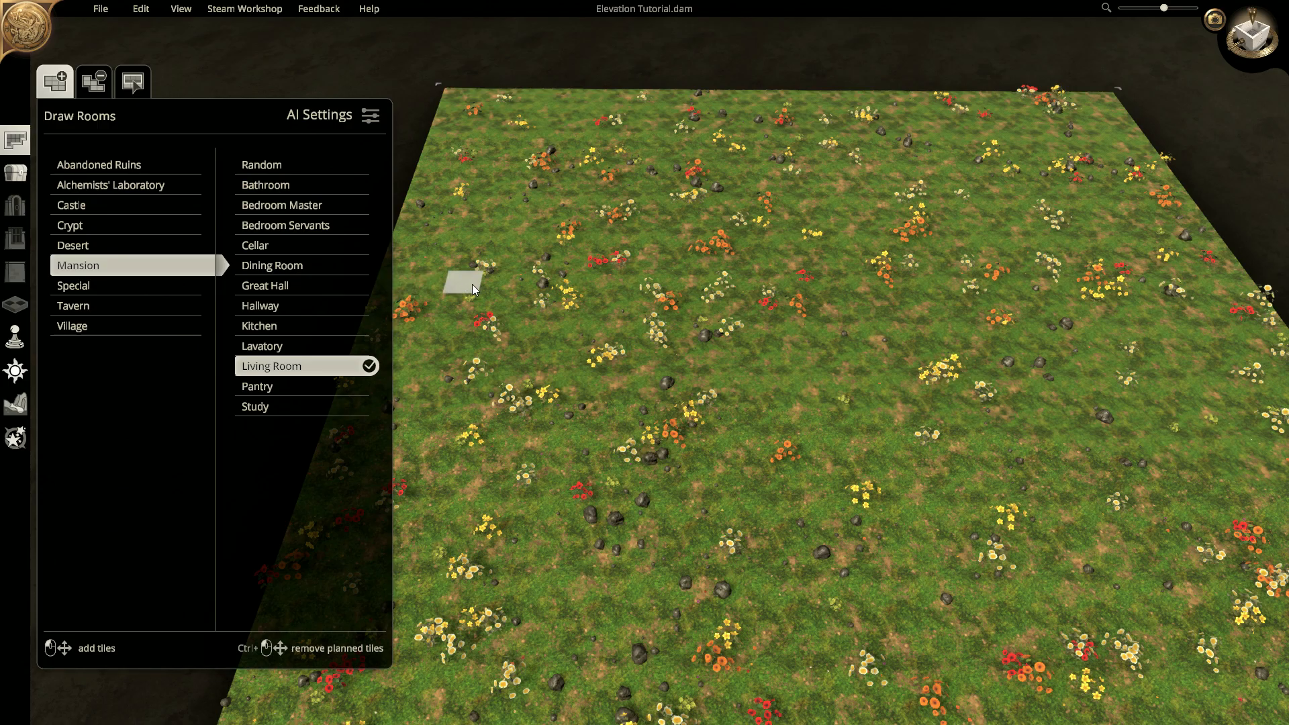
{"action": "left_click", "coordinate": [279, 288]}
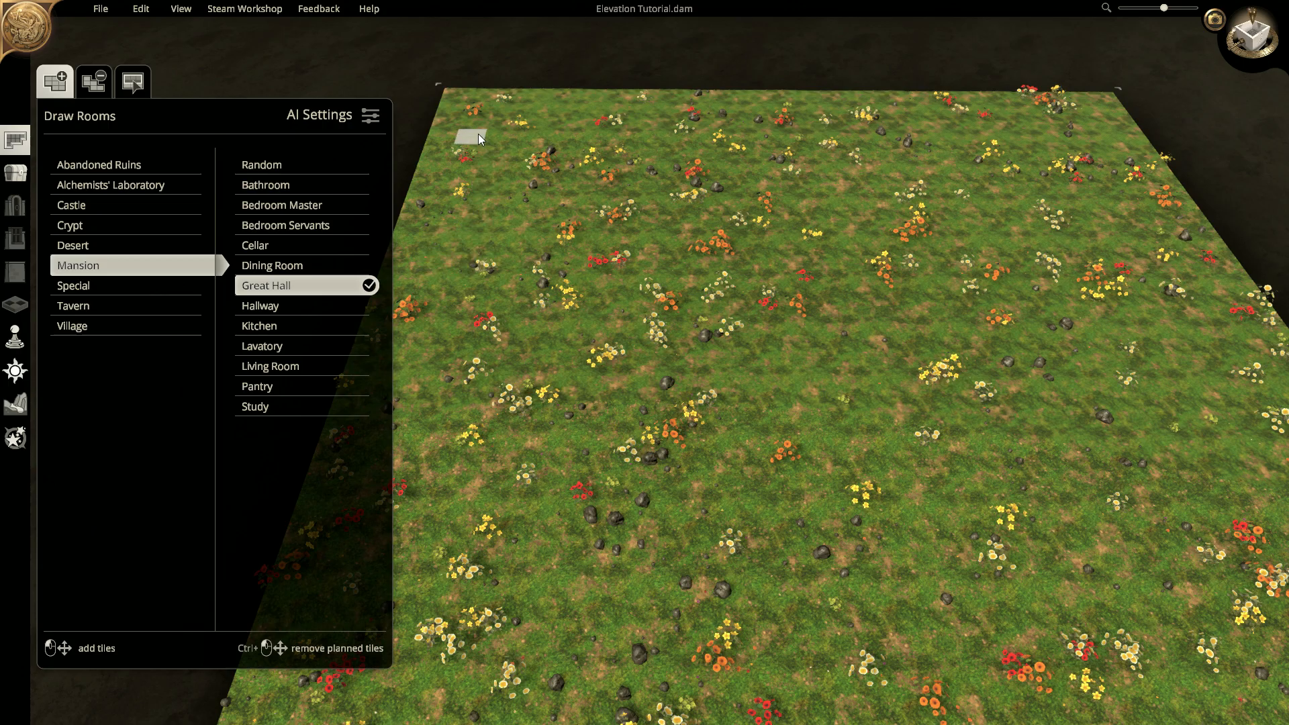
{"action": "left_click_drag", "start_coordinate": [483, 127], "coordinate": [659, 245]}
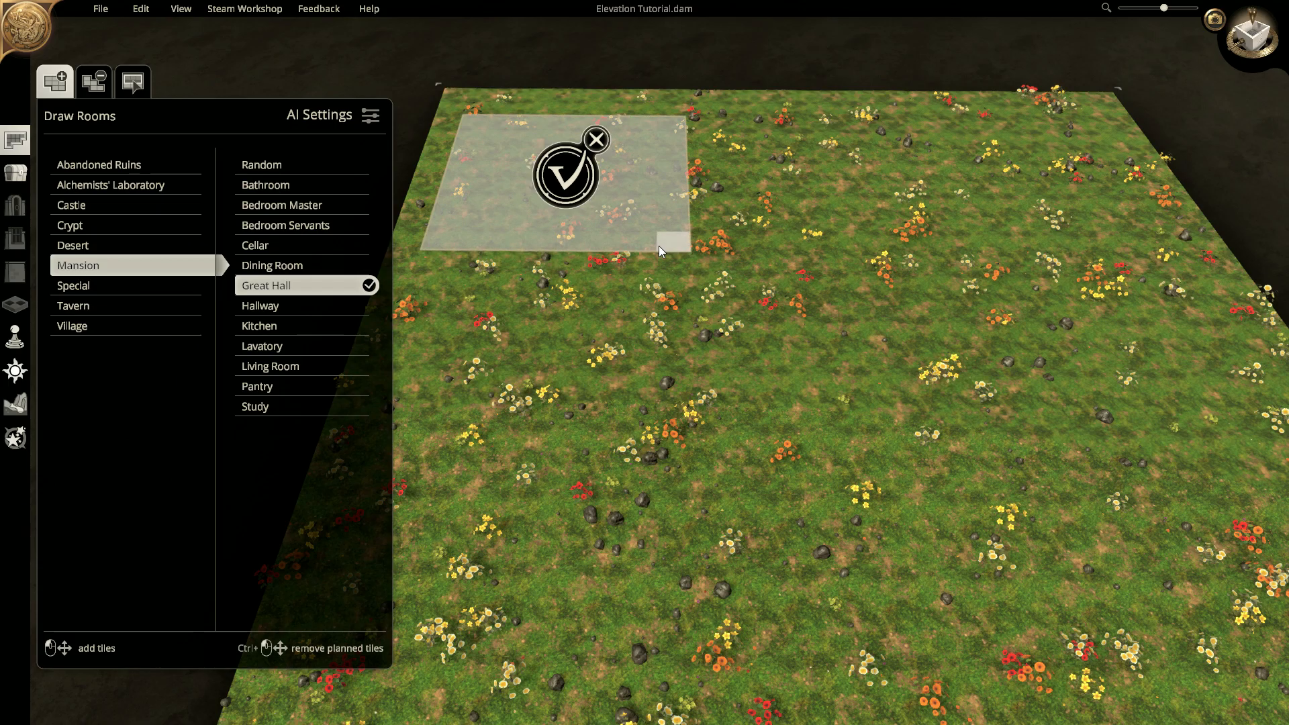
{"action": "left_click", "coordinate": [569, 178]}
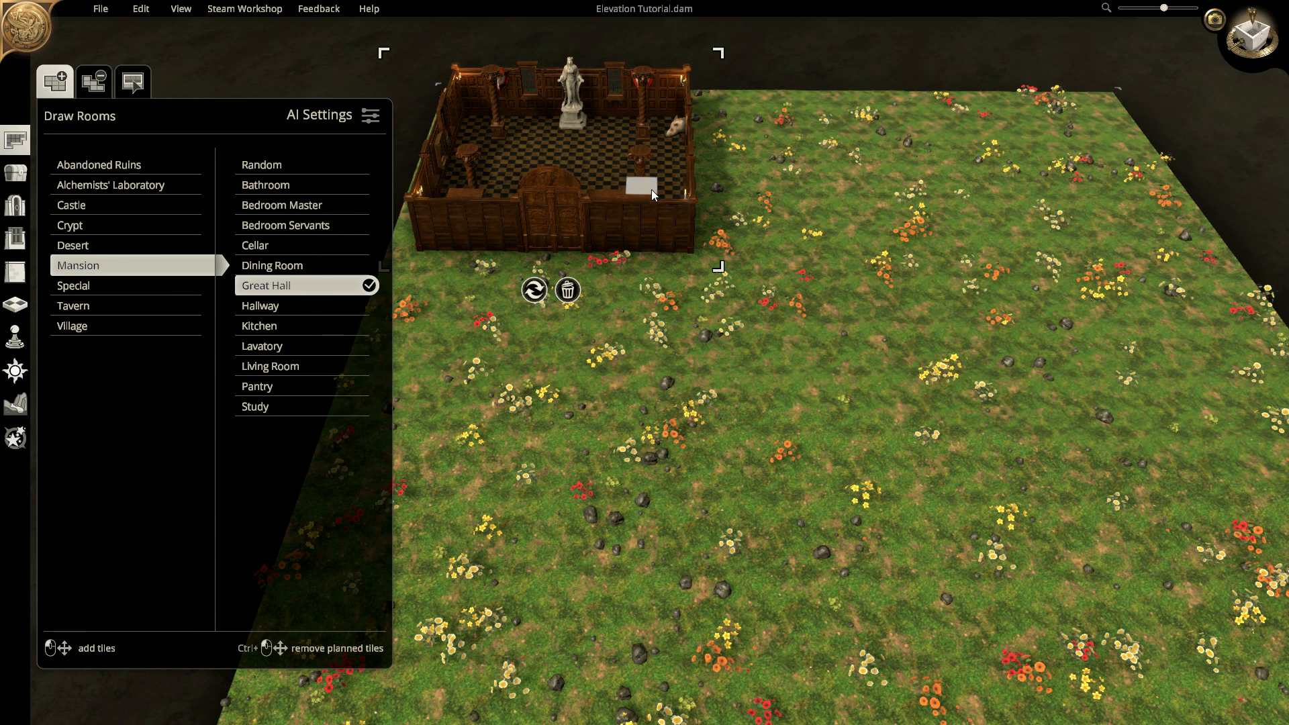
- Inspect the Great Hall from a new angle and re-save Elevation Tutorial
{"action": "right_click_drag", "start_coordinate": [806, 260], "coordinate": [876, 352]}
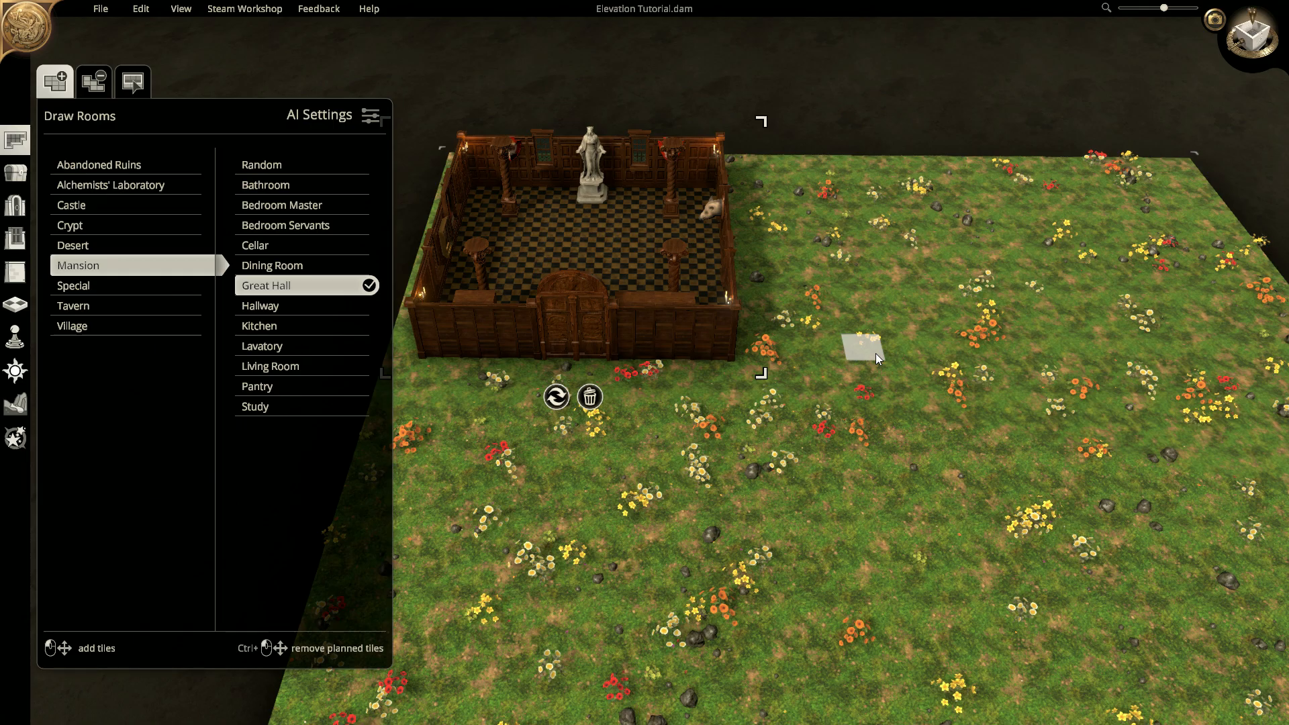
{"action": "right_click_drag", "start_coordinate": [963, 247], "coordinate": [863, 209]}
{"action": "middle_click_drag", "start_coordinate": [853, 329], "coordinate": [836, 321]}
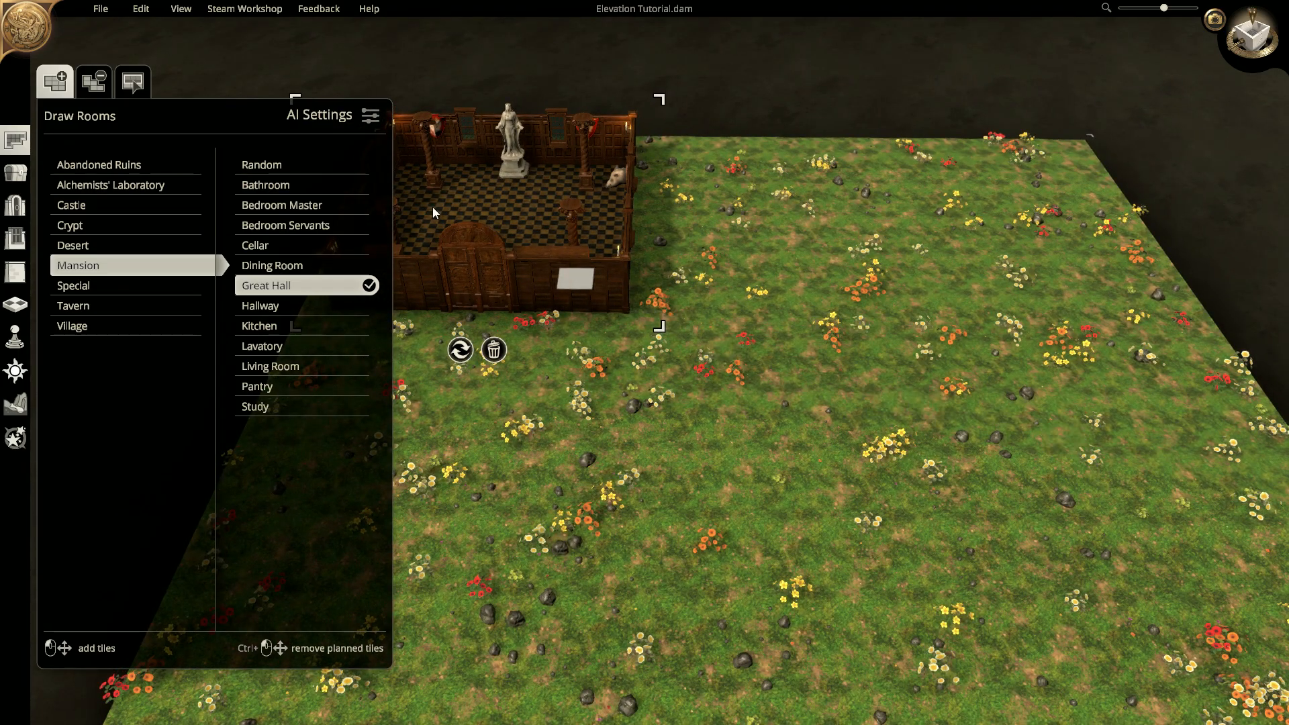
{"action": "left_click", "coordinate": [102, 10]}
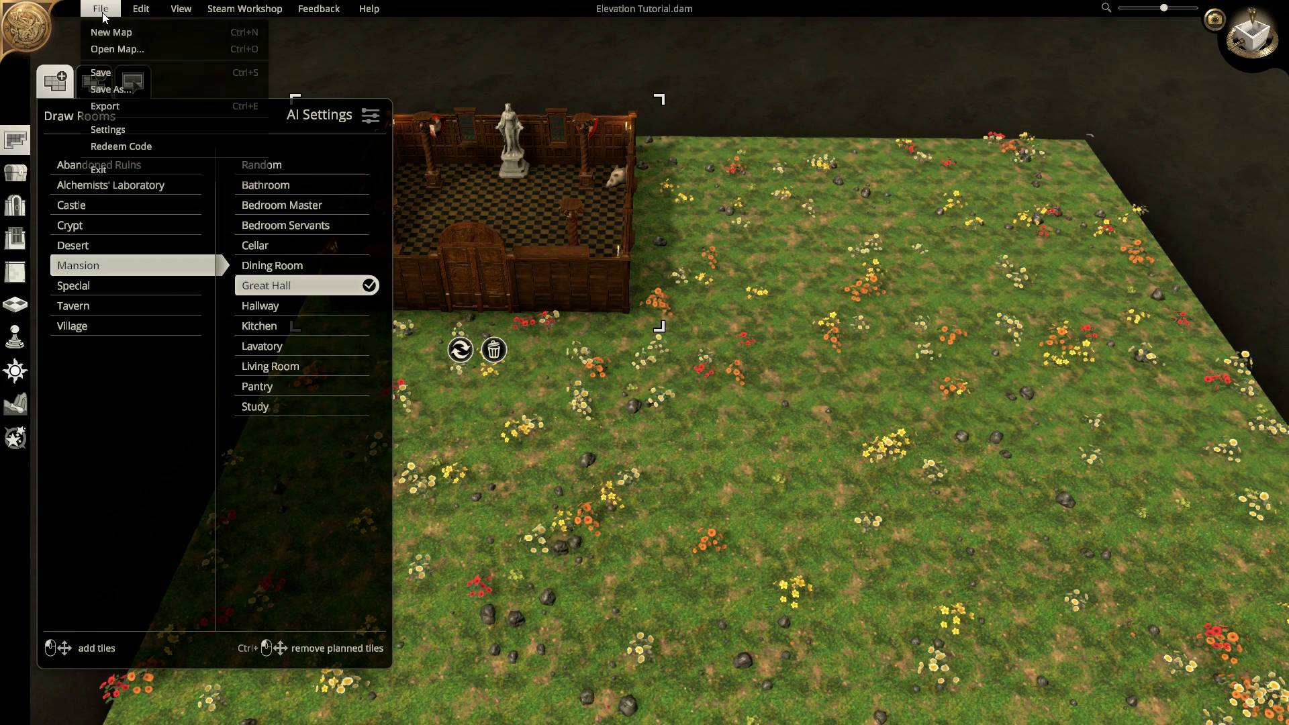
{"action": "left_click", "coordinate": [105, 73]}
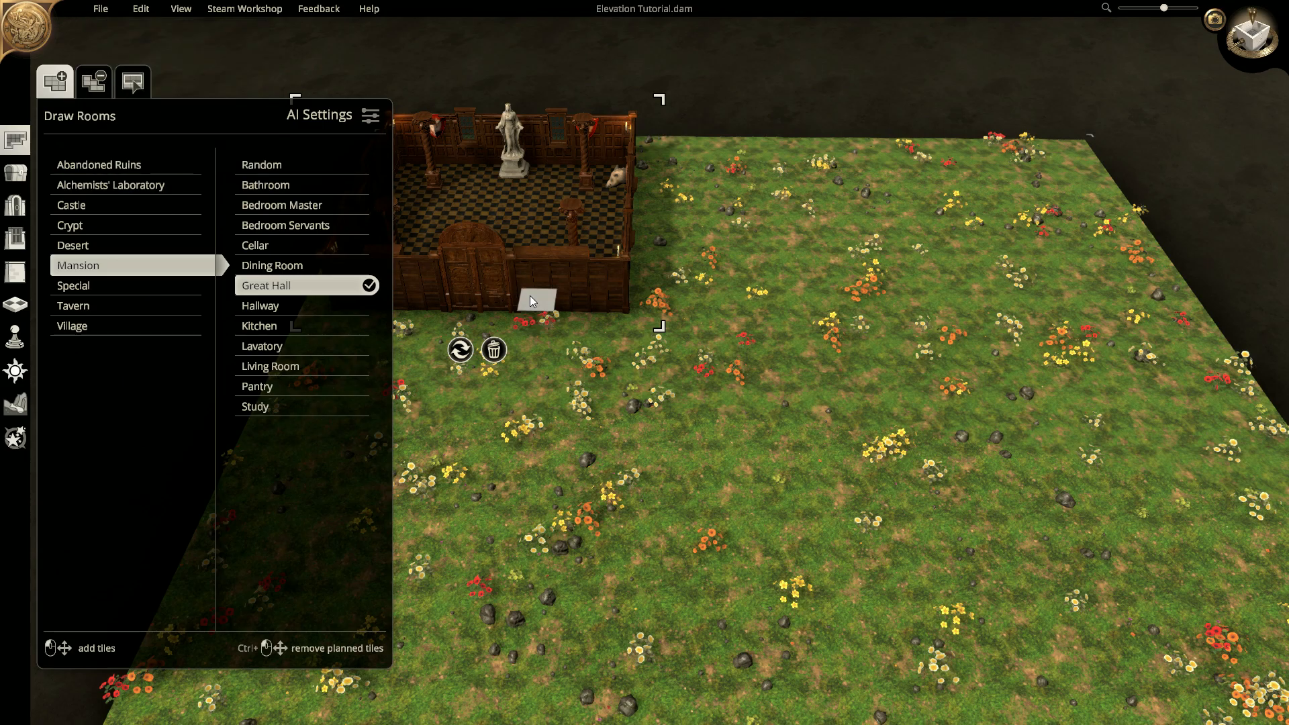
- Open Elevation Tutorial from the Dungeon Alchemist Maps folder with Notepad
{"action": "key", "text": "super"}
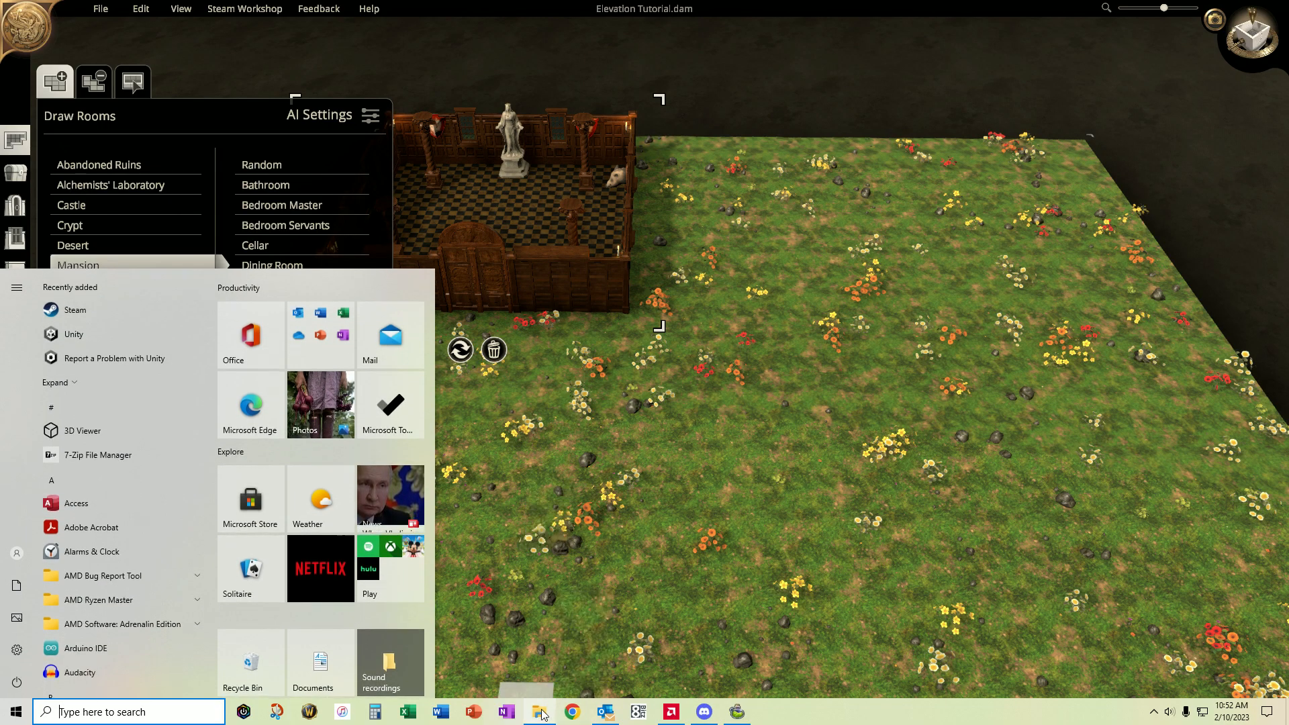
{"action": "left_click", "coordinate": [542, 714]}
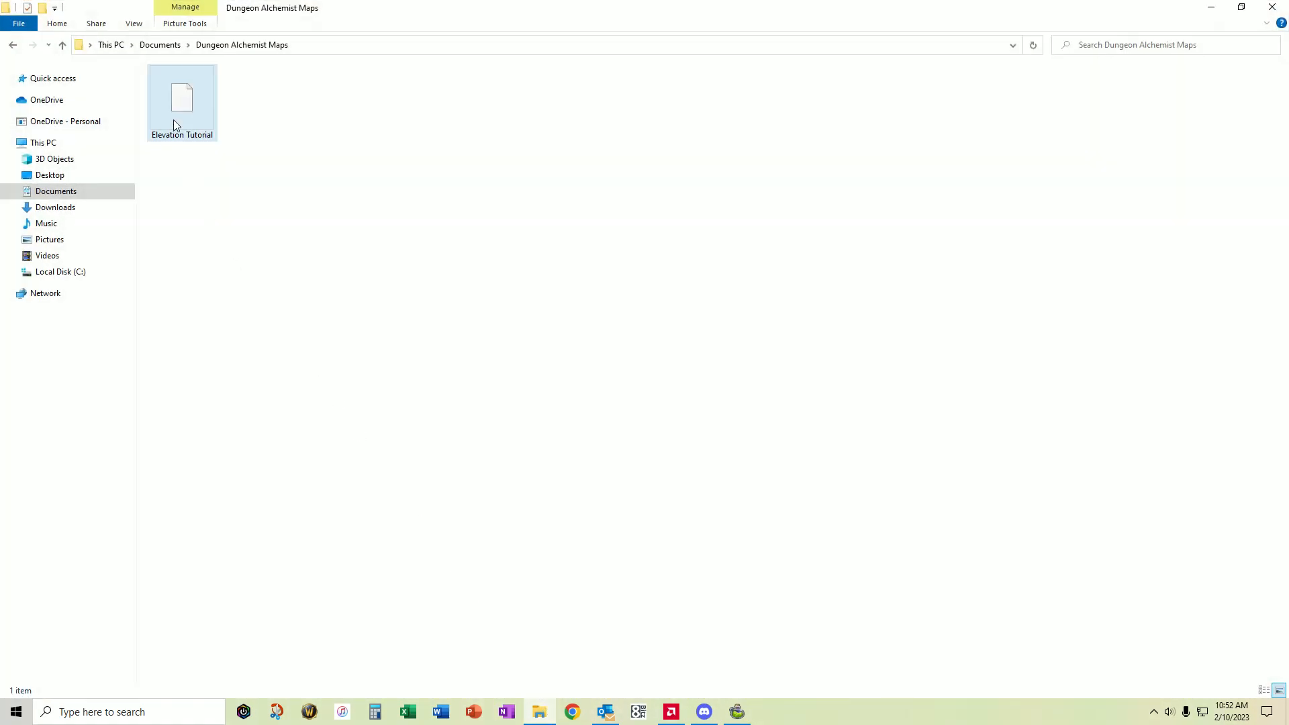
{"action": "right_click", "coordinate": [180, 110]}
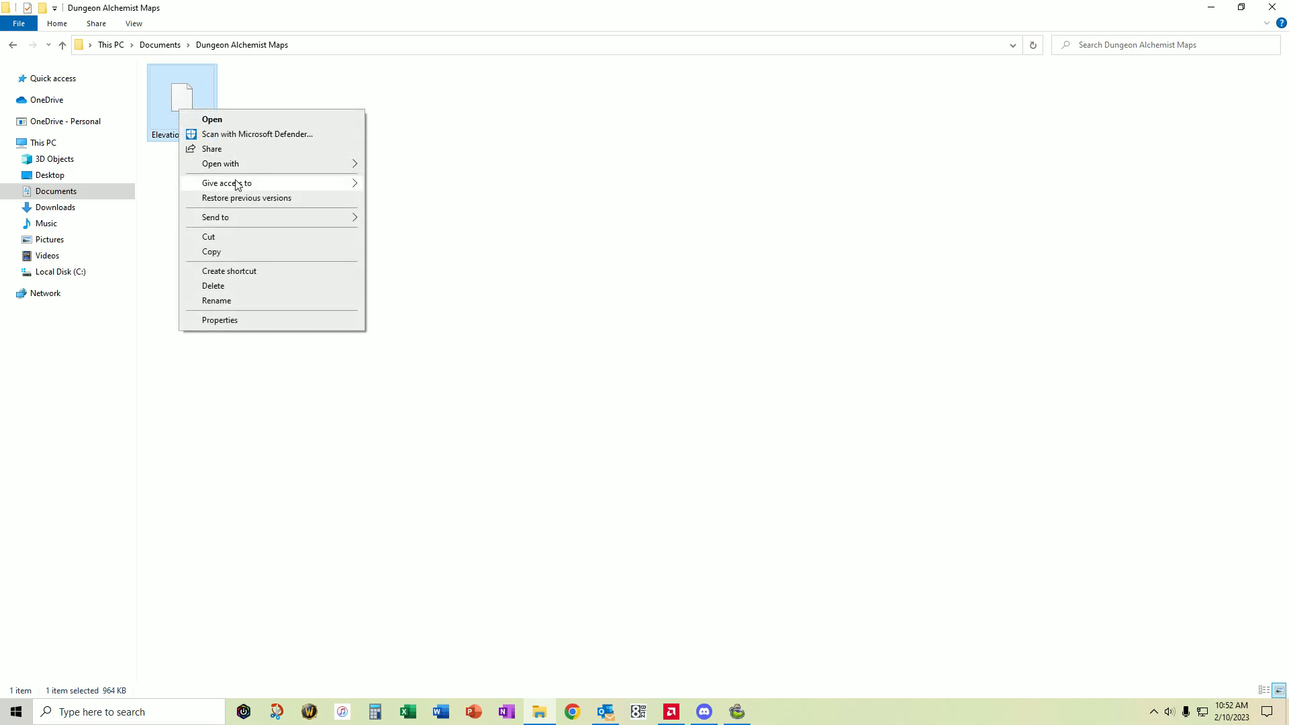
{"action": "mouse_move", "coordinate": [236, 165]}
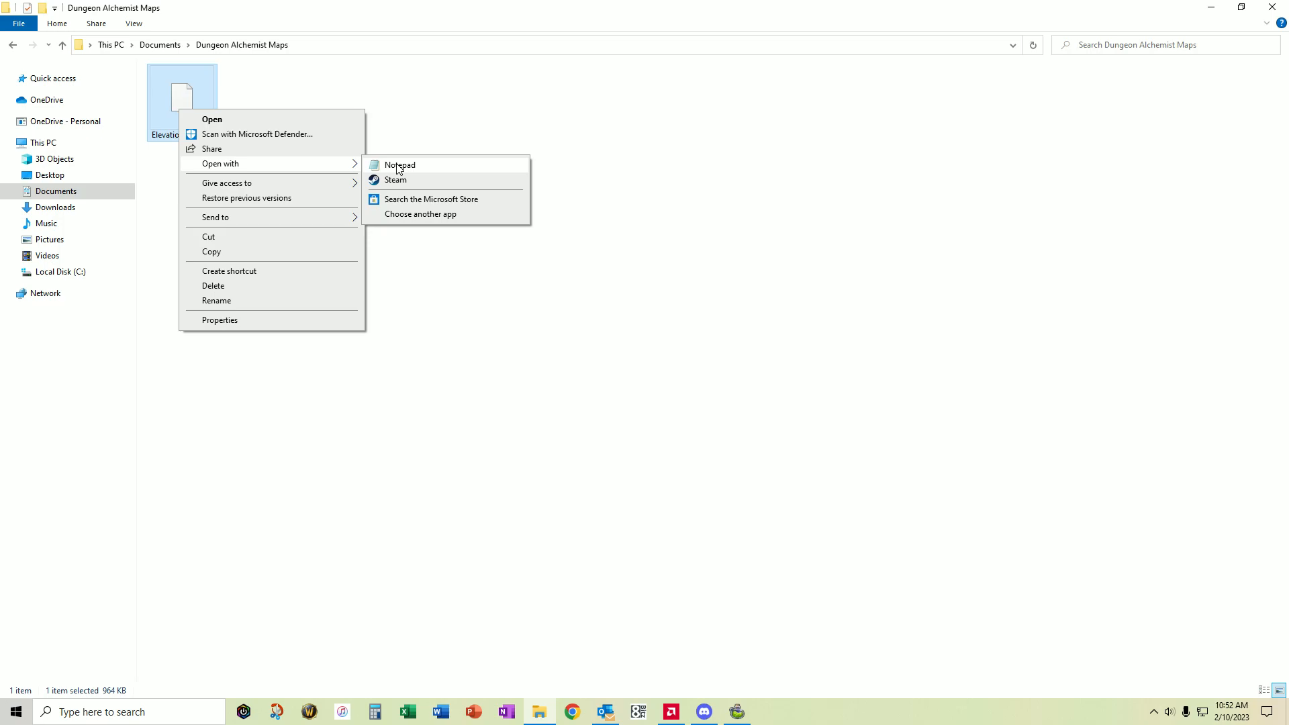
{"action": "left_click", "coordinate": [398, 167]}
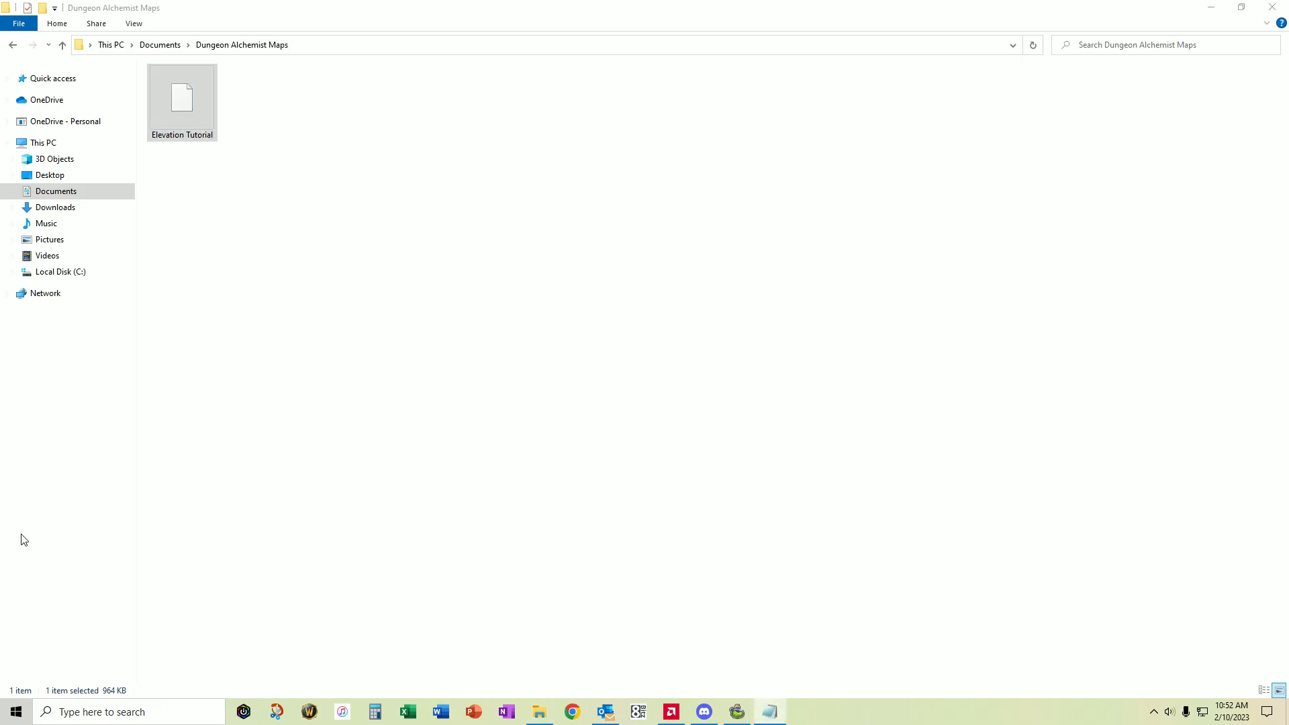
- Replace the roomHeight value 0.2 with 2 in the map file
{"action": "left_click_drag", "start_coordinate": [331, 135], "coordinate": [273, 27]}
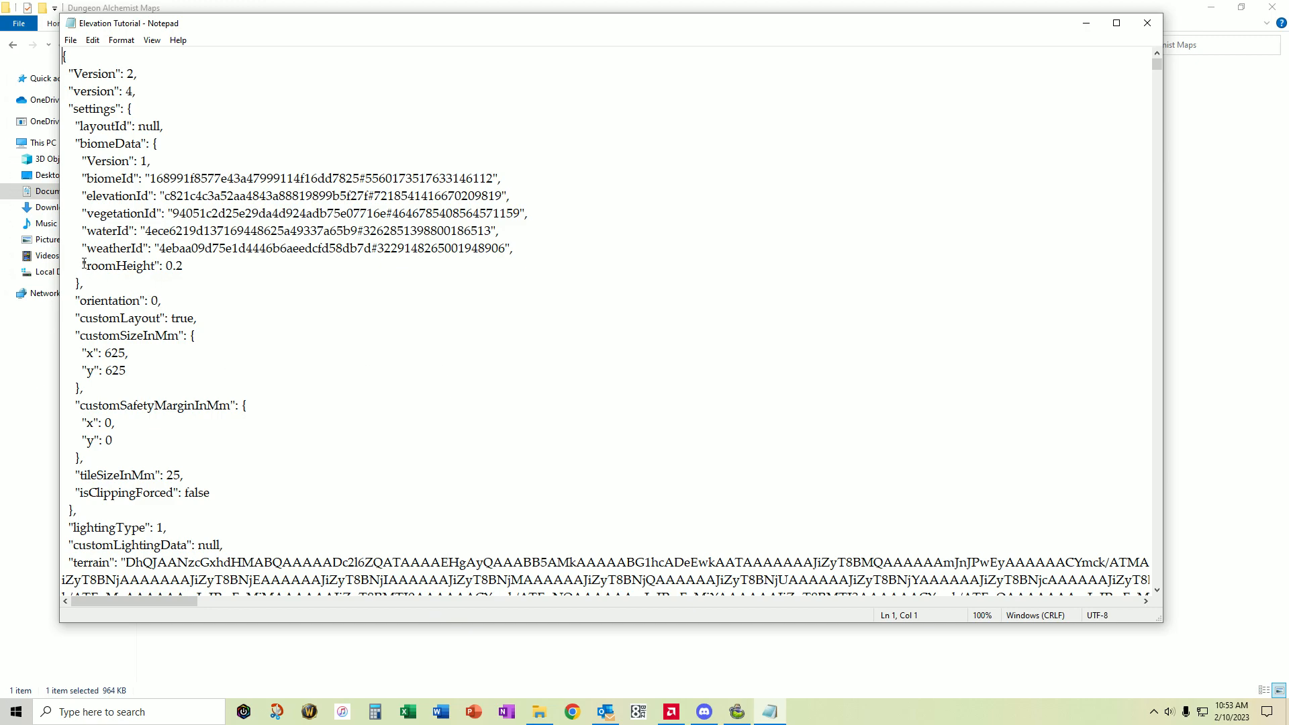
{"action": "left_click_drag", "start_coordinate": [83, 265], "coordinate": [183, 266]}
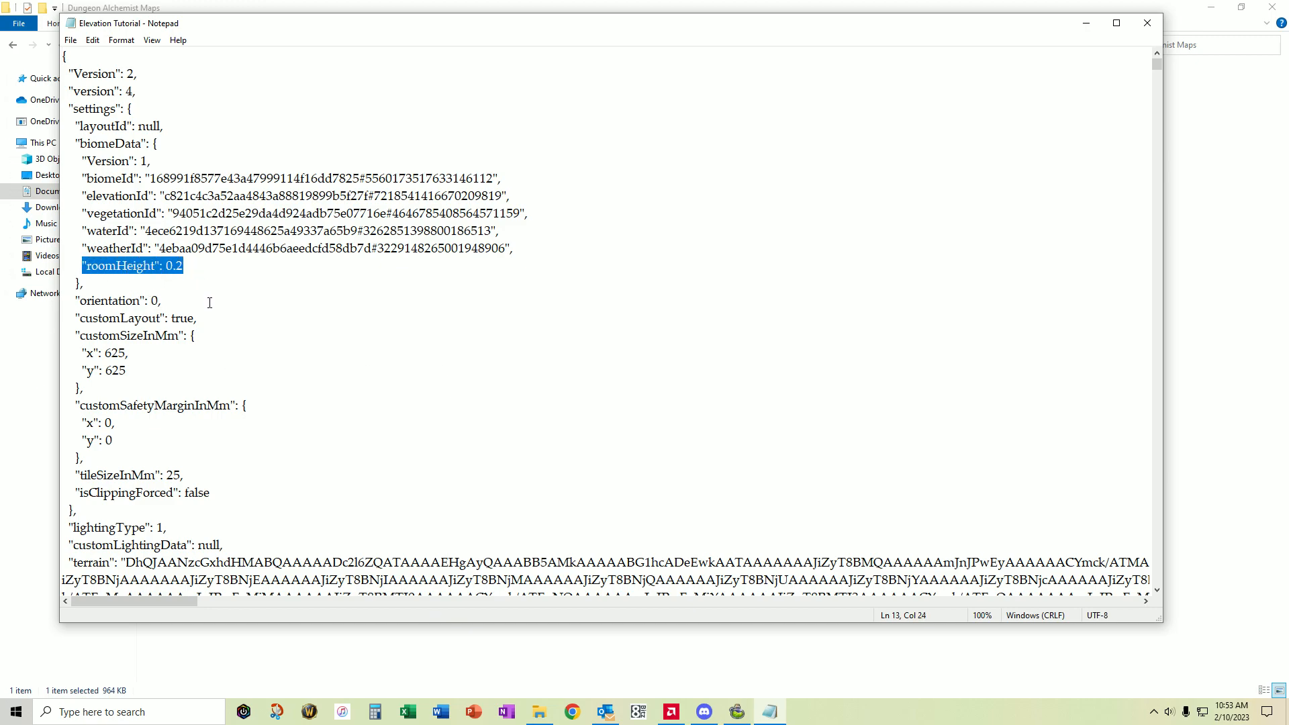
{"action": "left_click", "coordinate": [188, 267]}
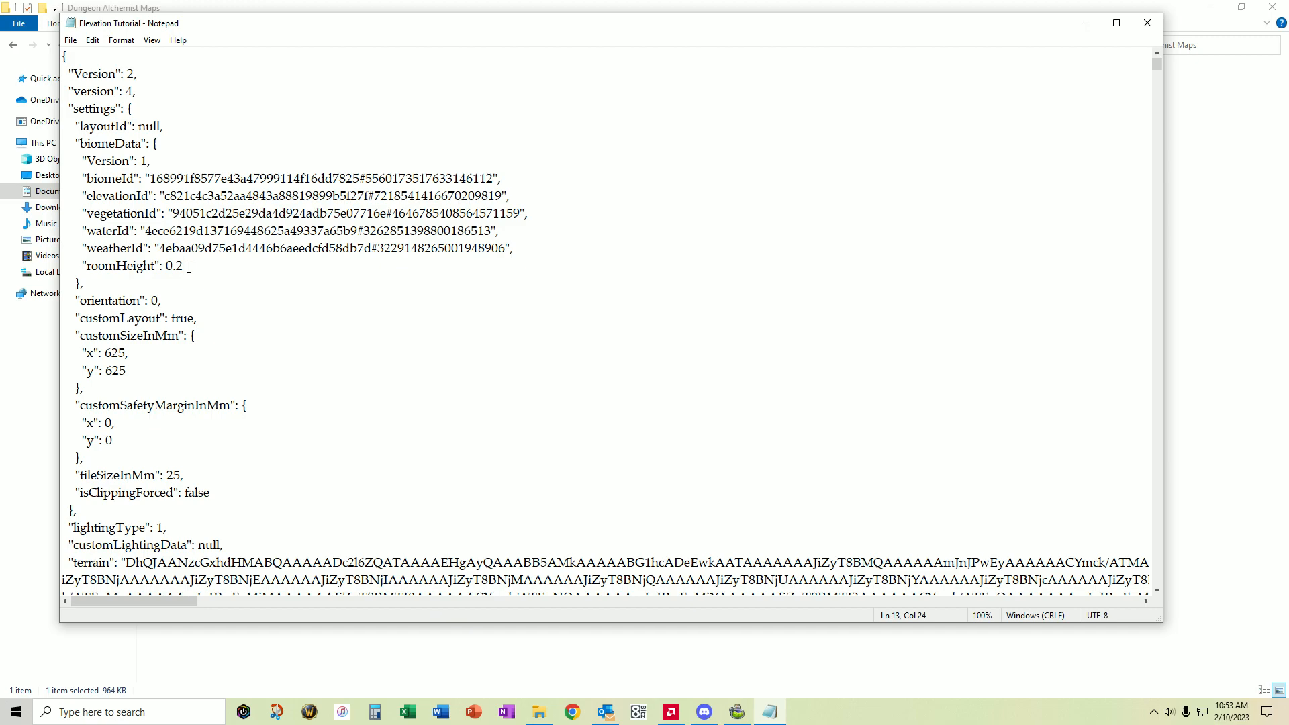
{"action": "key", "text": "BackSpace"}
{"action": "key", "text": "BackSpace"}
{"action": "type", "text": "2"}
- Save the edited map file in Notepad and close it
{"action": "left_click", "coordinate": [69, 39]}
{"action": "left_click", "coordinate": [101, 100]}
{"action": "left_click", "coordinate": [1142, 27]}
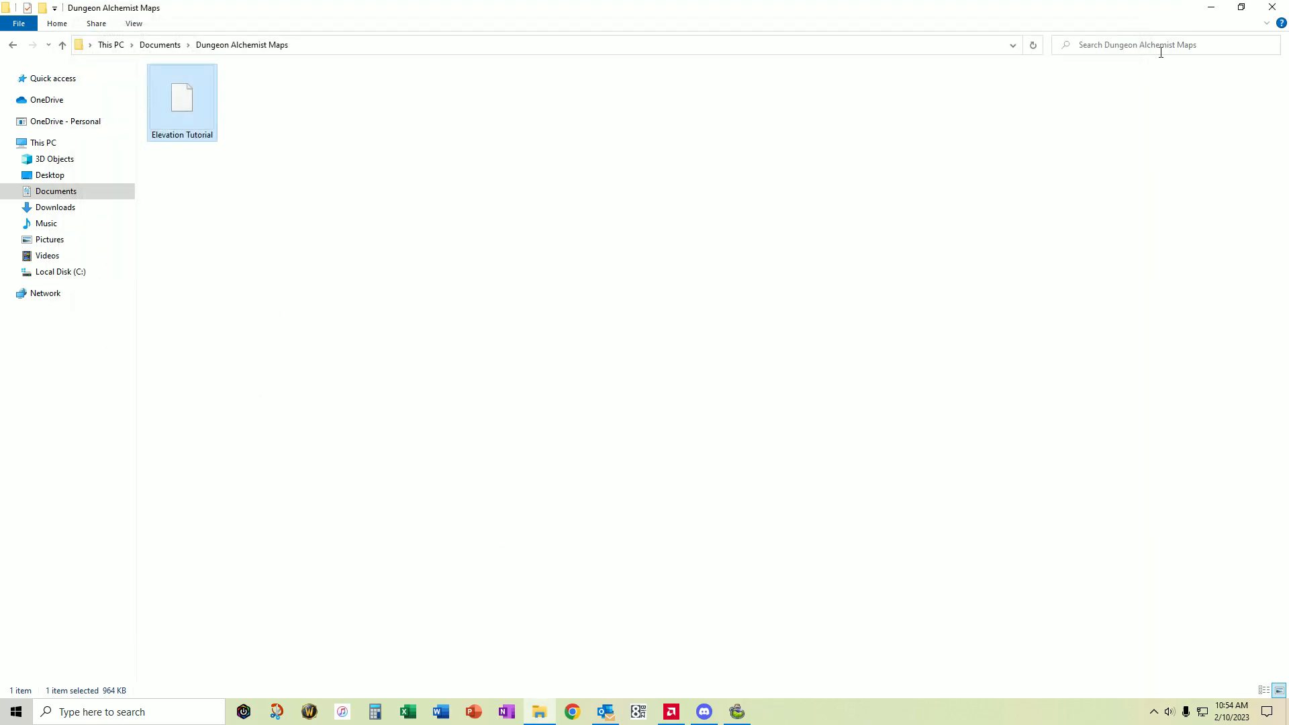
- Reload Elevation Tutorial in Dungeon Alchemist and angle the camera over the Great Hall
{"action": "left_click", "coordinate": [1210, 9]}
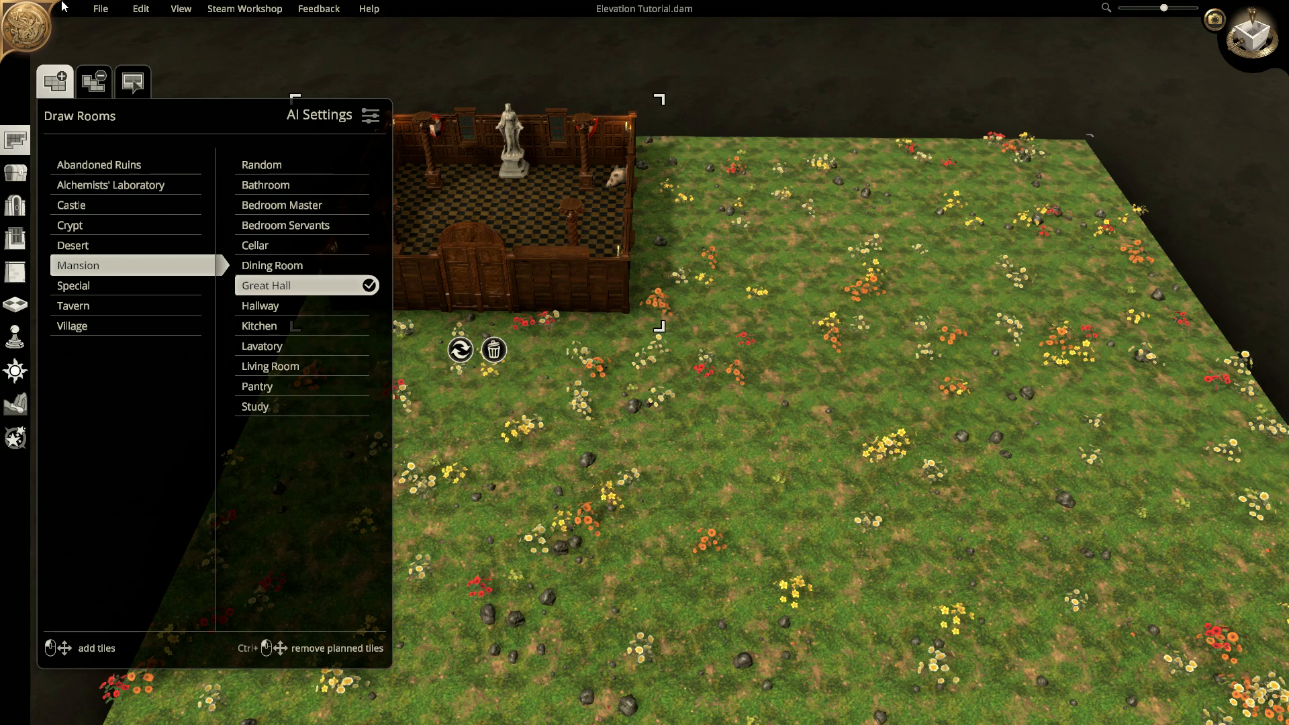
{"action": "left_click", "coordinate": [101, 9]}
{"action": "left_click", "coordinate": [118, 49]}
{"action": "double_click", "coordinate": [154, 113]}
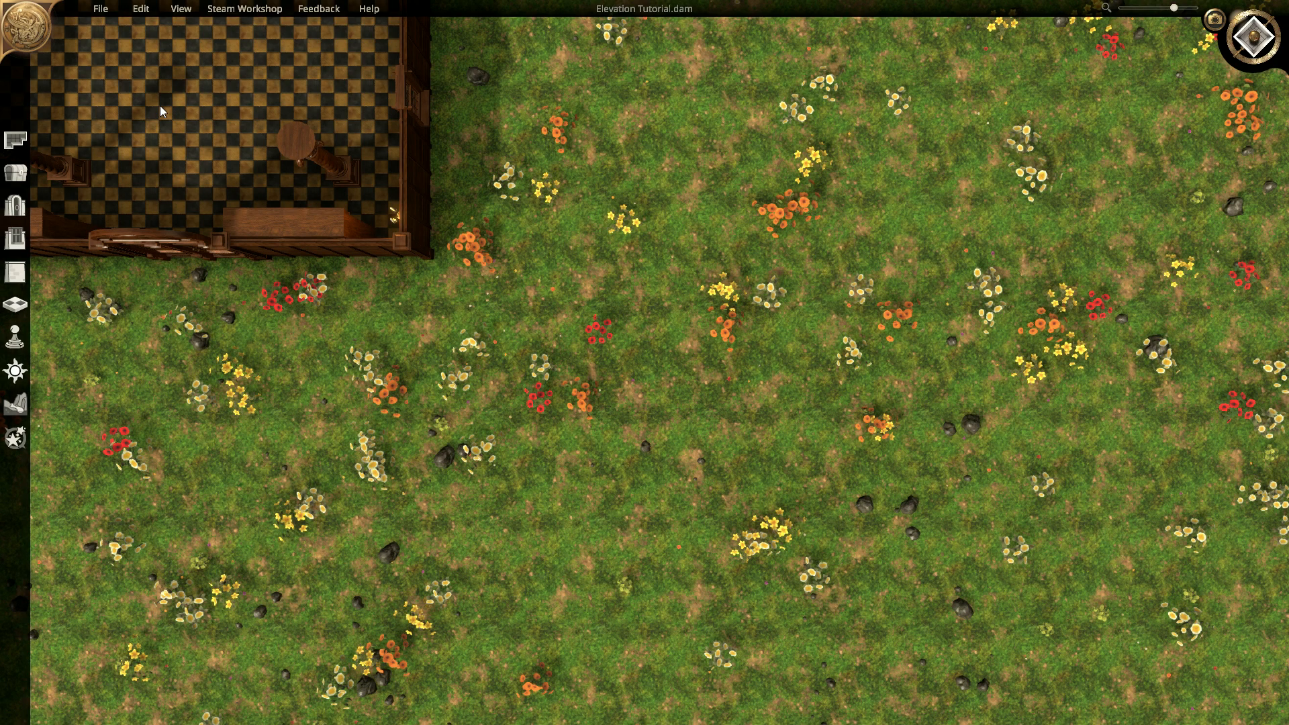
{"action": "middle_click_drag", "start_coordinate": [643, 399], "coordinate": [635, 108]}
{"action": "middle_click_drag", "start_coordinate": [632, 311], "coordinate": [645, 304]}
{"action": "scroll", "coordinate": [539, 350], "scroll_direction": "down", "scroll_amount": 1}
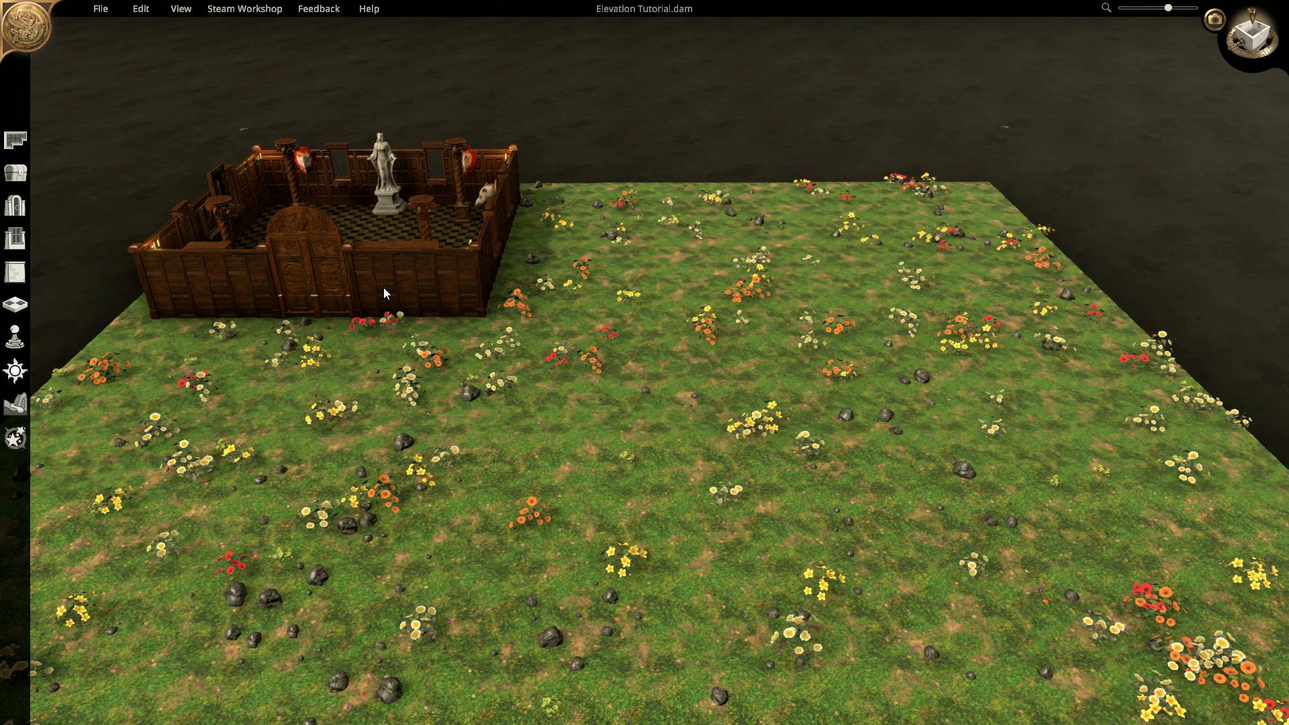
- Turn the terrain grid on in Settings' GRID tab and save the changes
{"action": "left_click", "coordinate": [101, 10]}
{"action": "left_click", "coordinate": [118, 131]}
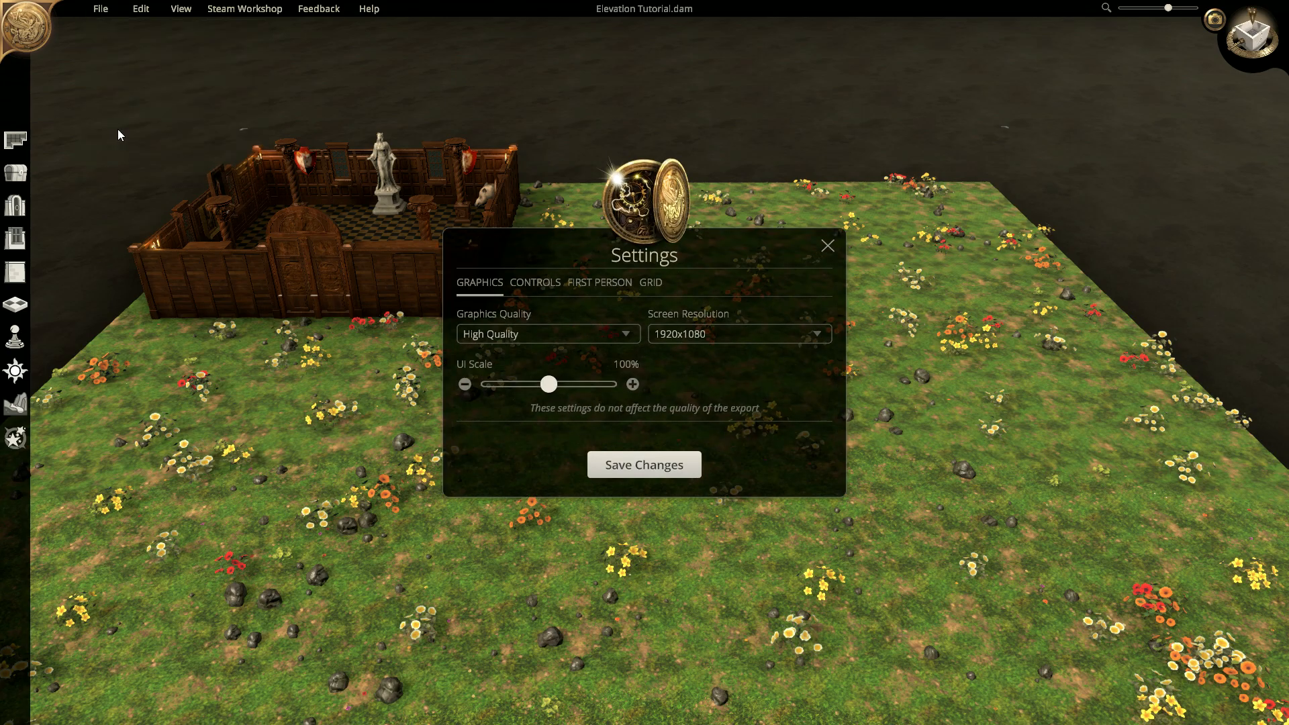
{"action": "left_click", "coordinate": [652, 285]}
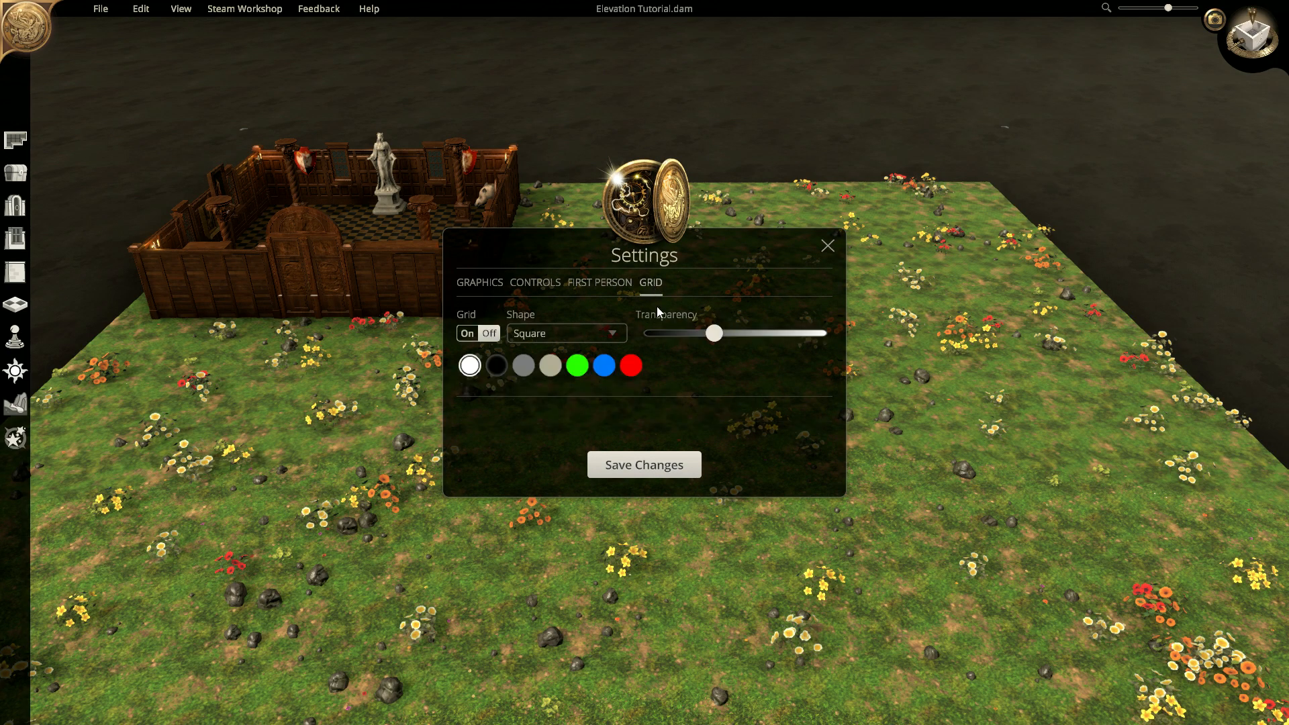
{"action": "left_click", "coordinate": [467, 333]}
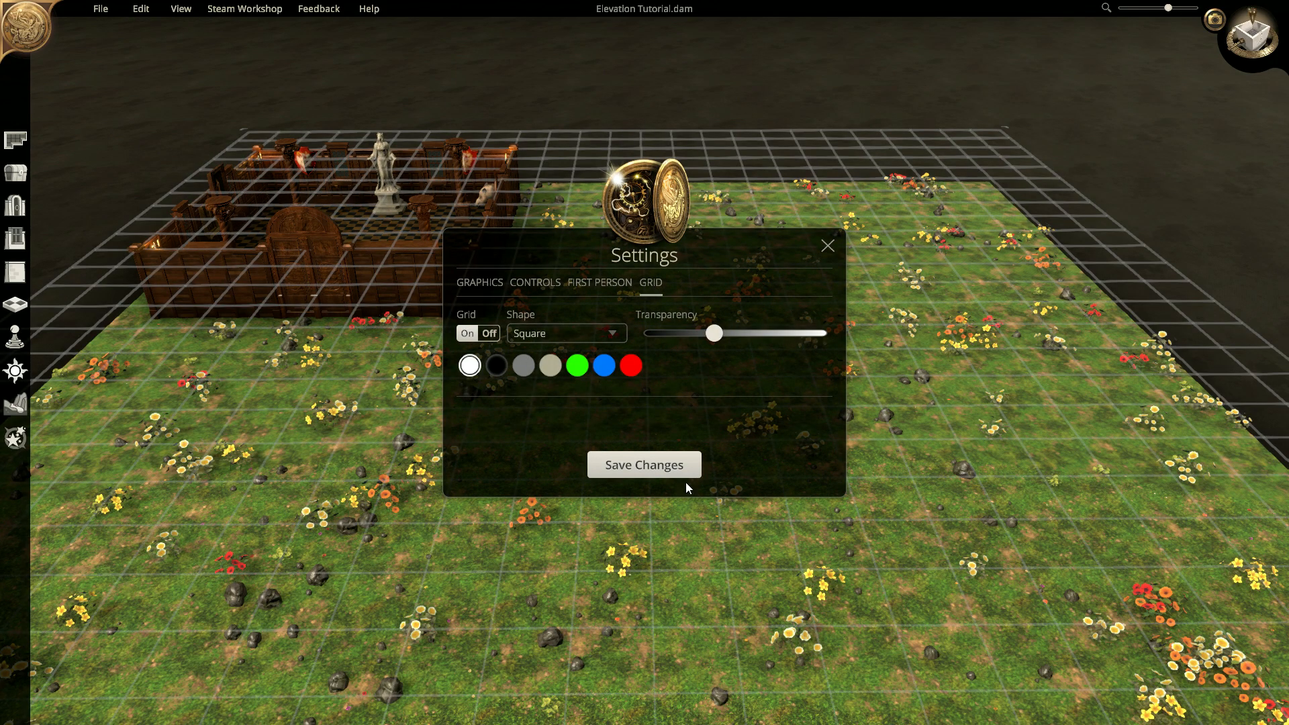
{"action": "left_click", "coordinate": [644, 464]}
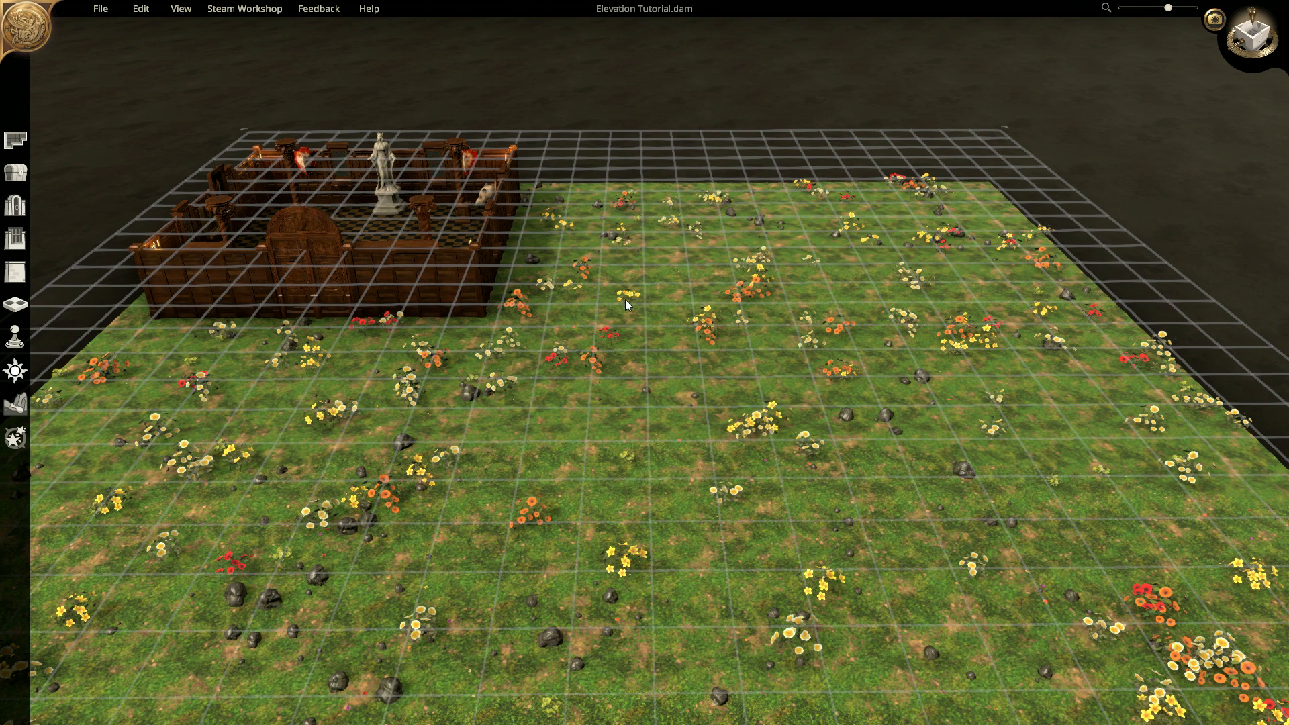
- Reframe the view and open Draw Rooms on the Mansion category
{"action": "scroll", "coordinate": [630, 304], "scroll_direction": "up", "scroll_amount": 3}
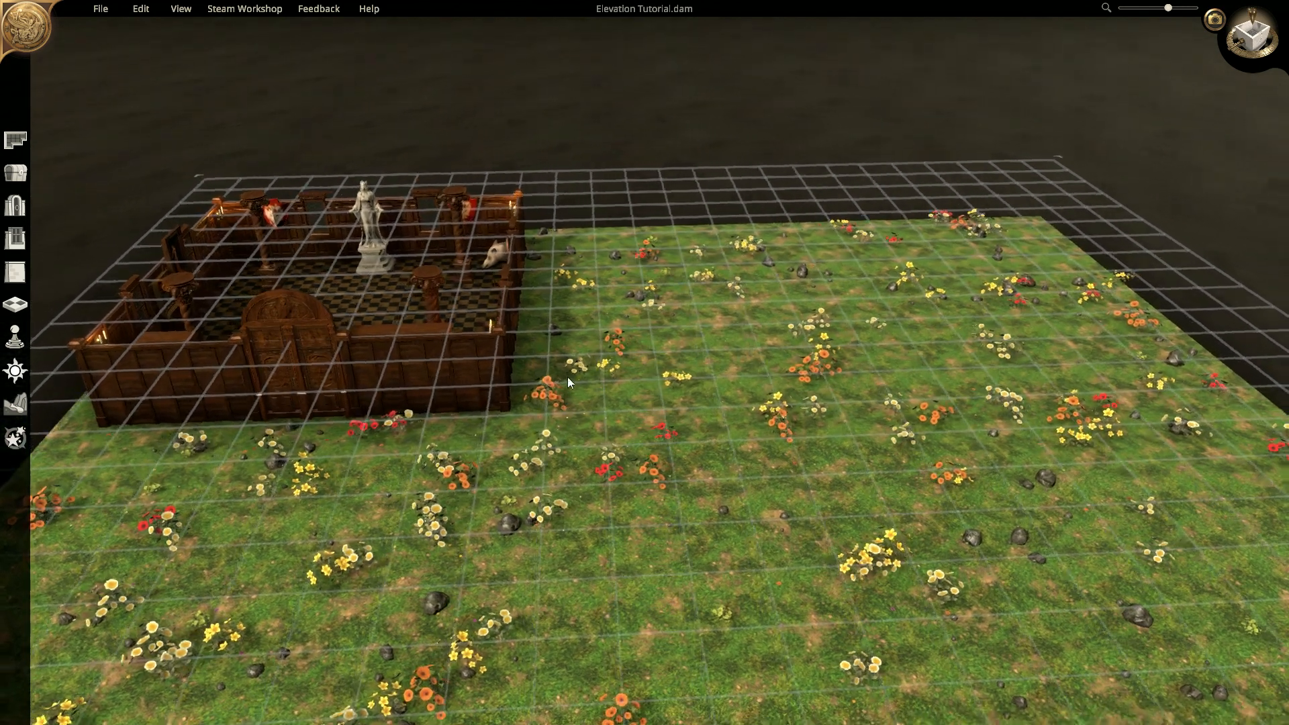
{"action": "right_click_drag", "start_coordinate": [566, 377], "coordinate": [545, 227]}
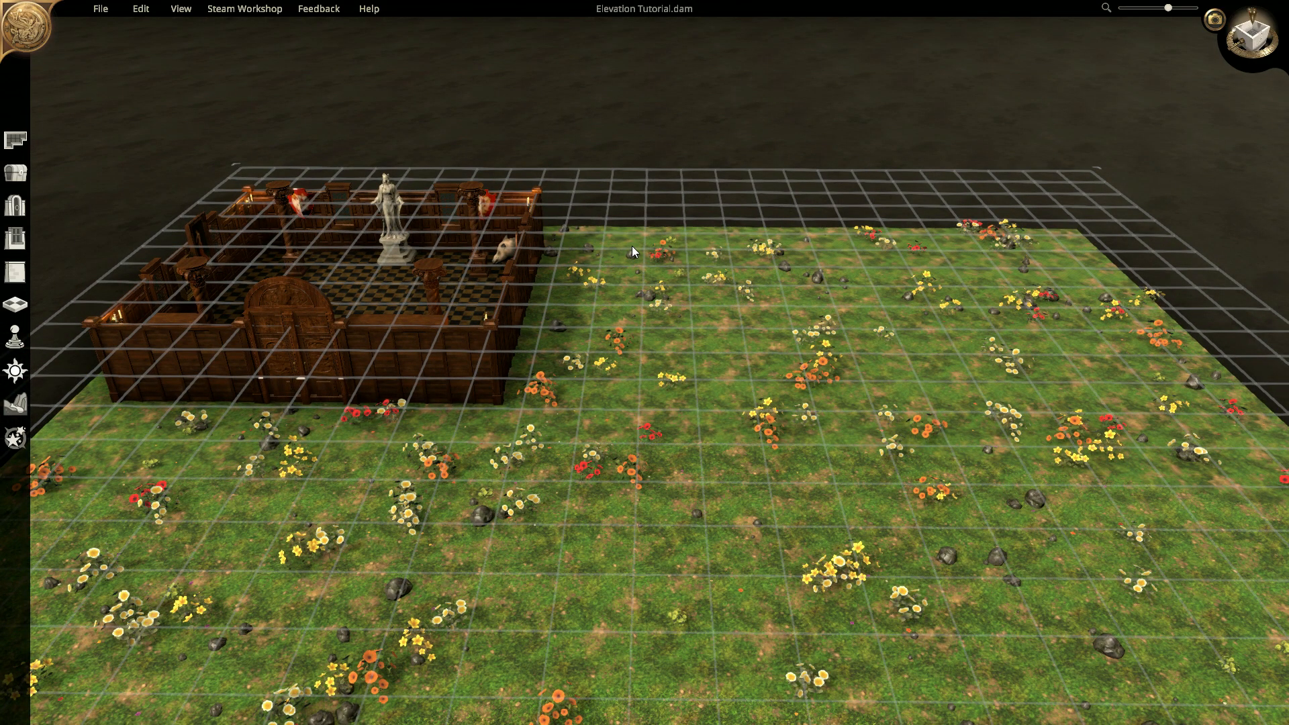
{"action": "scroll", "coordinate": [631, 247], "scroll_direction": "up", "scroll_amount": 2}
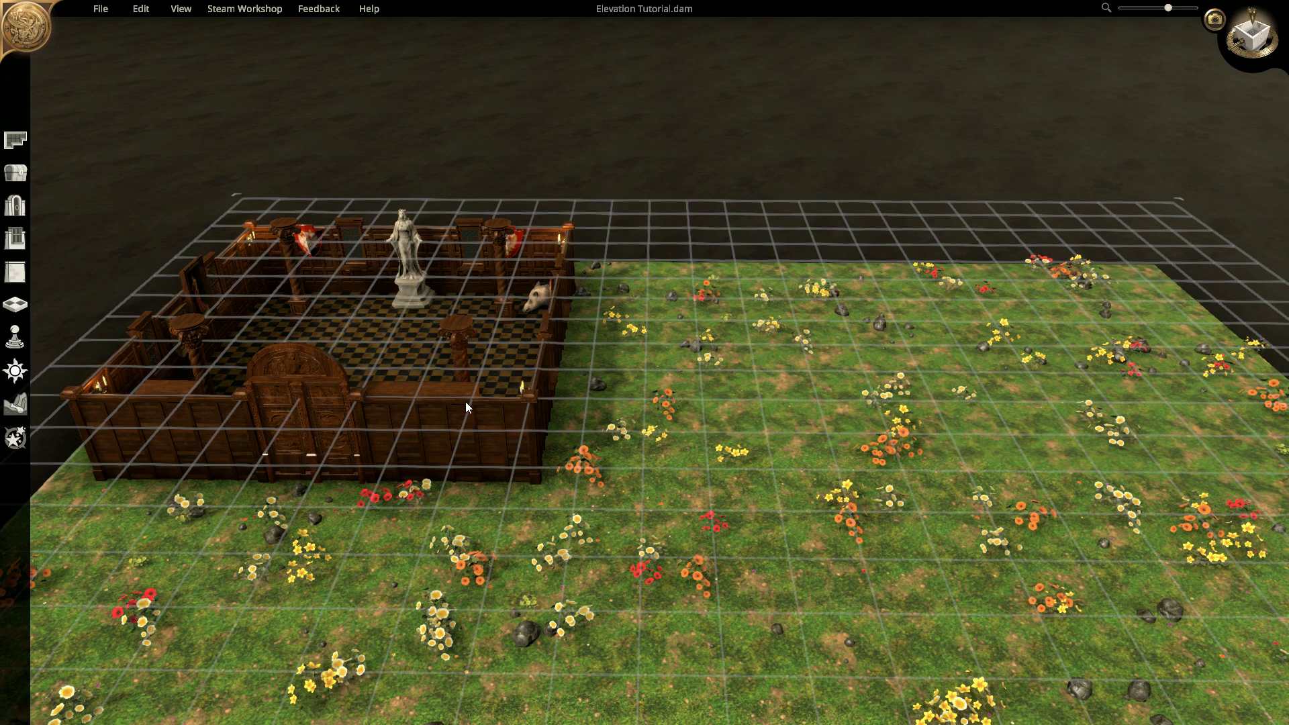
{"action": "middle_click_drag", "start_coordinate": [824, 264], "coordinate": [703, 250]}
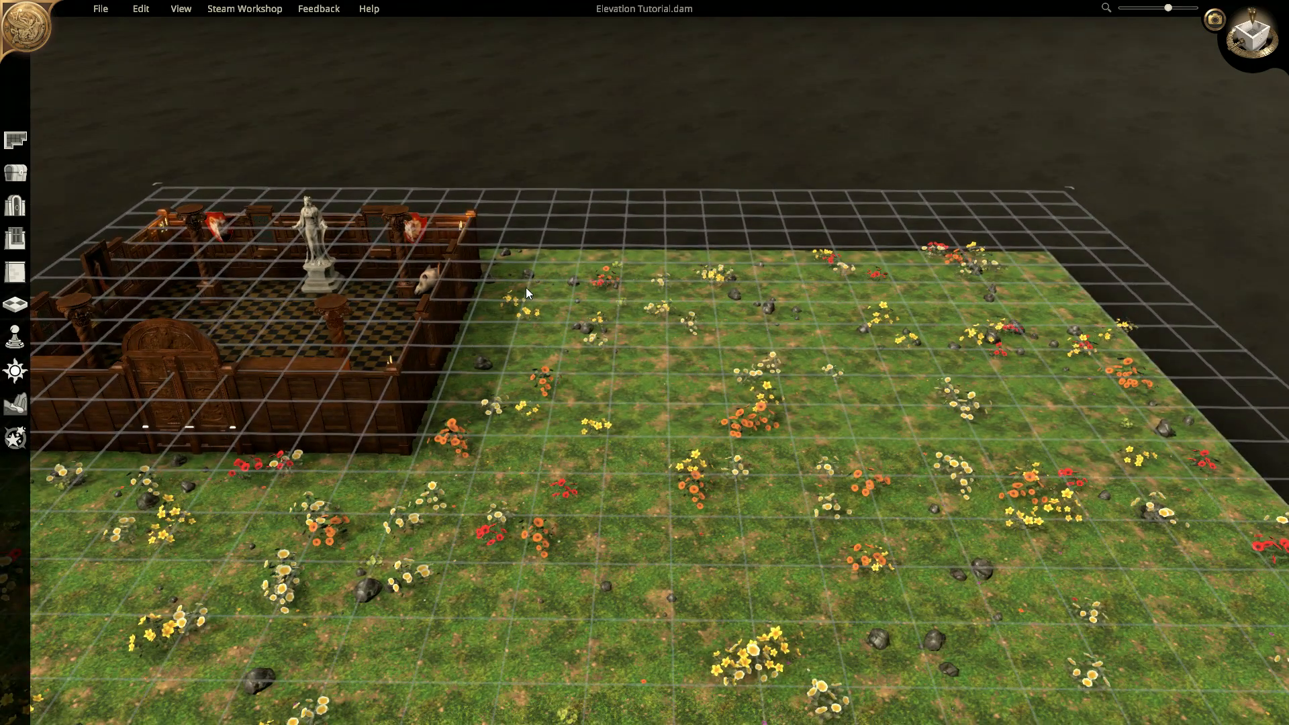
{"action": "left_click", "coordinate": [14, 141]}
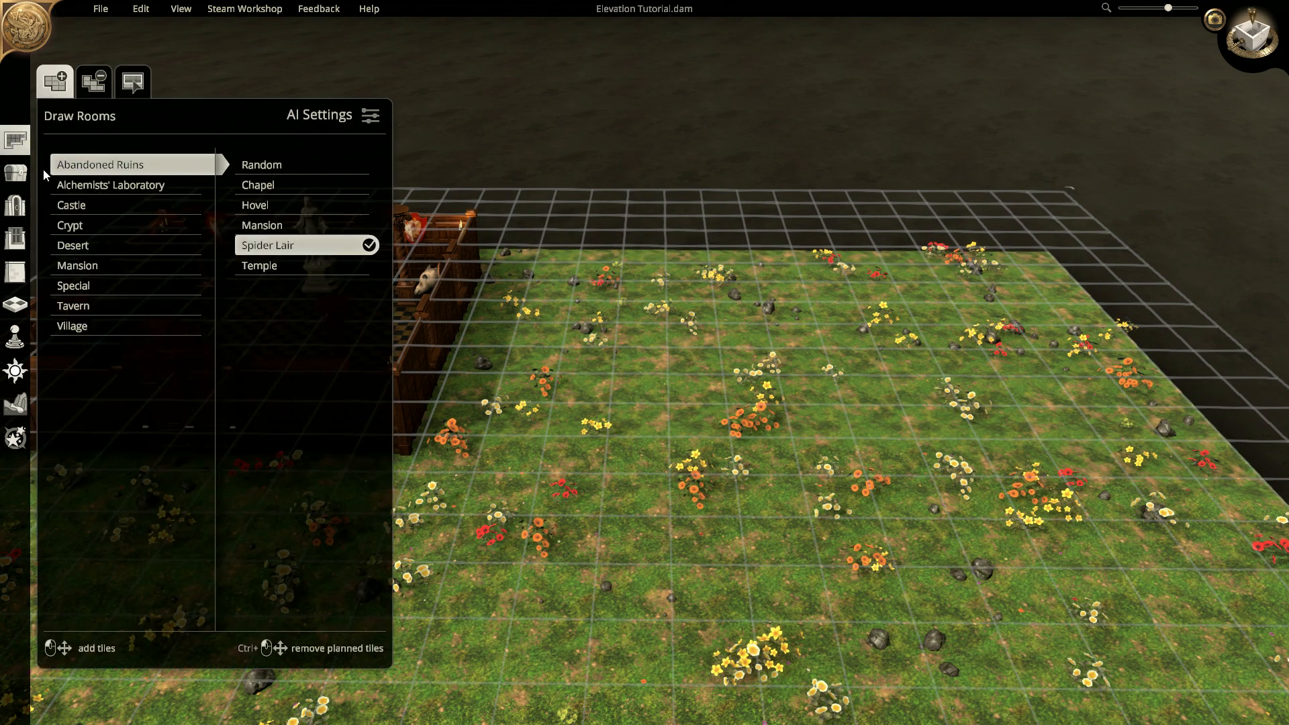
{"action": "left_click", "coordinate": [101, 265]}
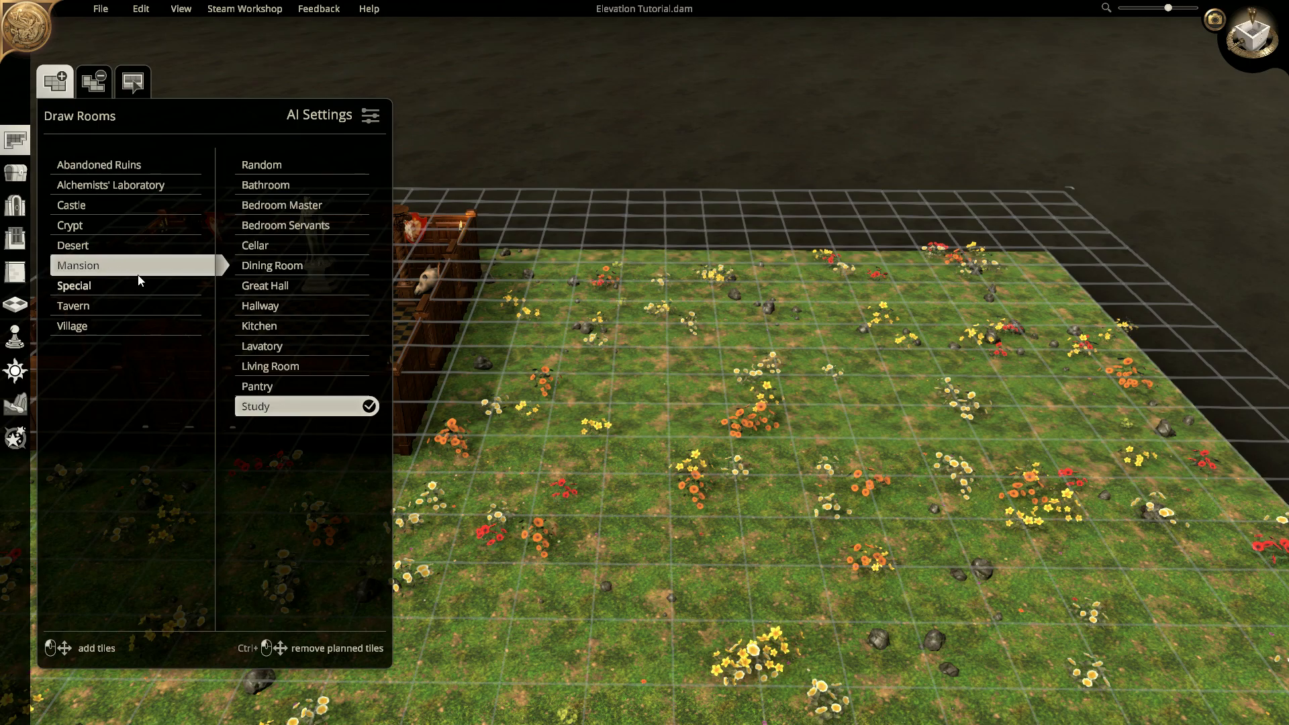
- Draw a Village Smithy near the map's far edge and build it
{"action": "left_click", "coordinate": [75, 327]}
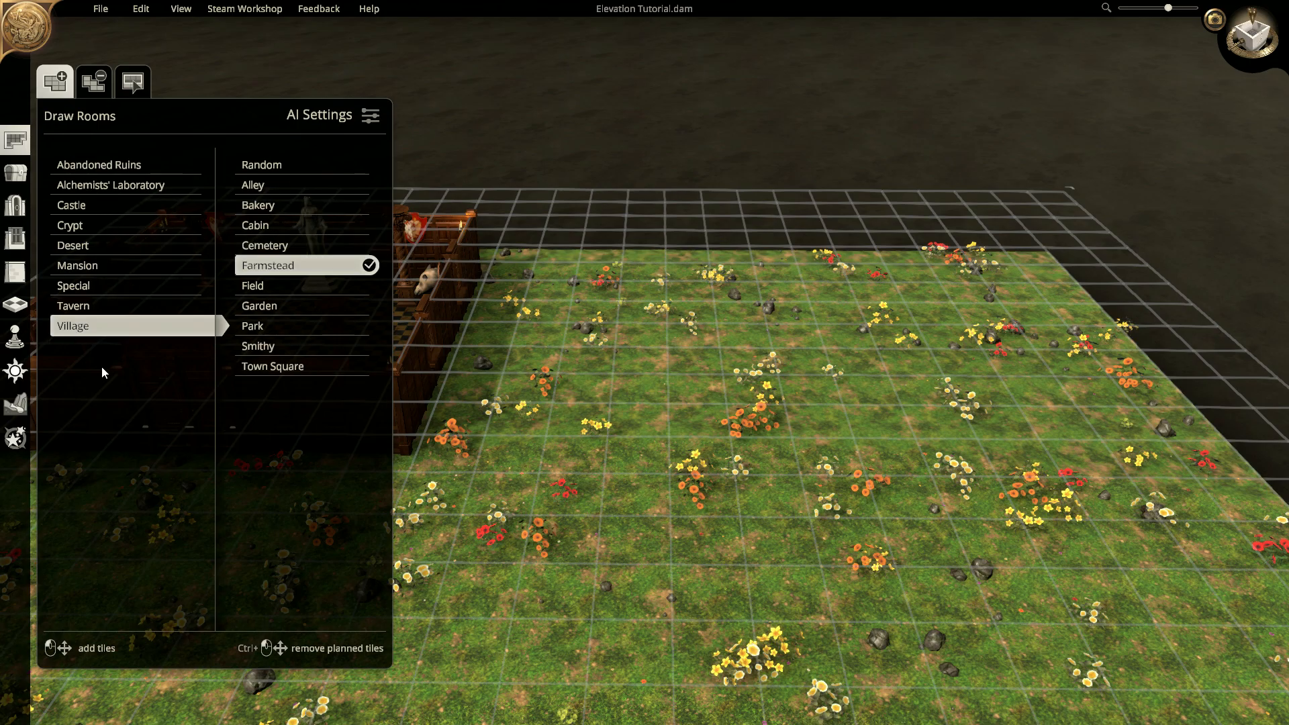
{"action": "left_click", "coordinate": [268, 351]}
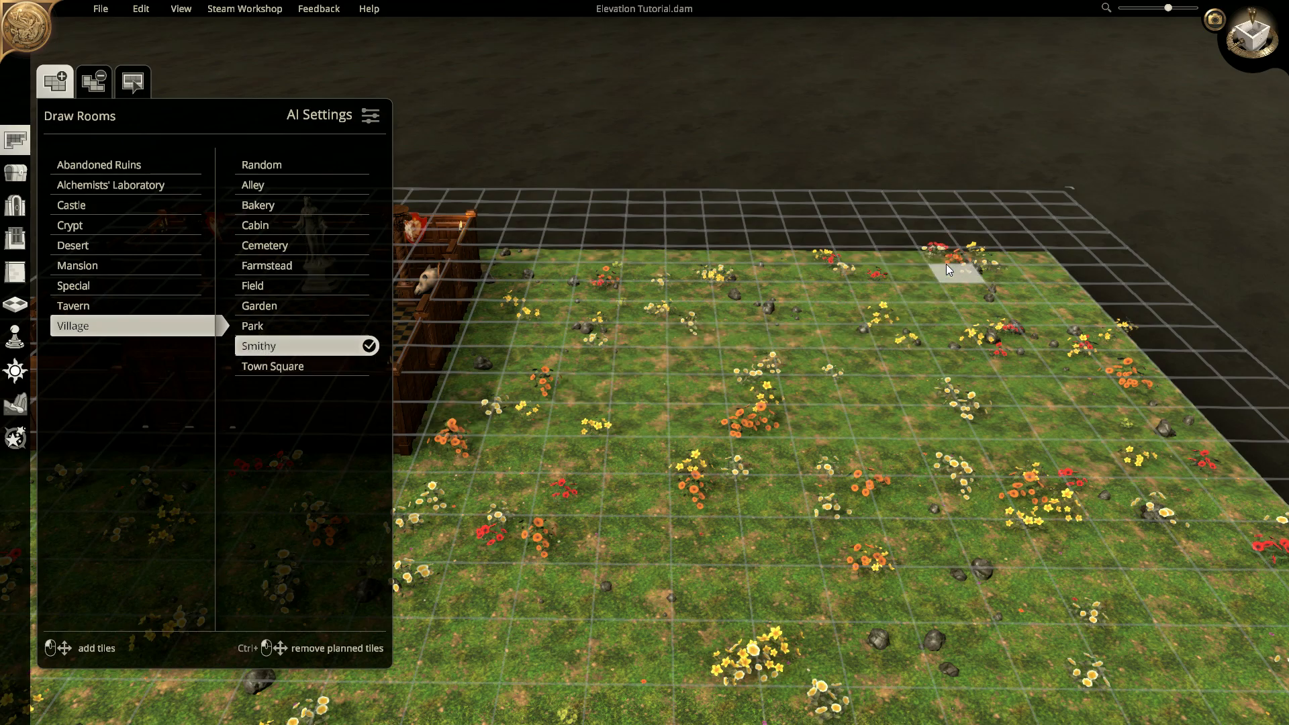
{"action": "scroll", "coordinate": [925, 292], "scroll_direction": "up", "scroll_amount": 3}
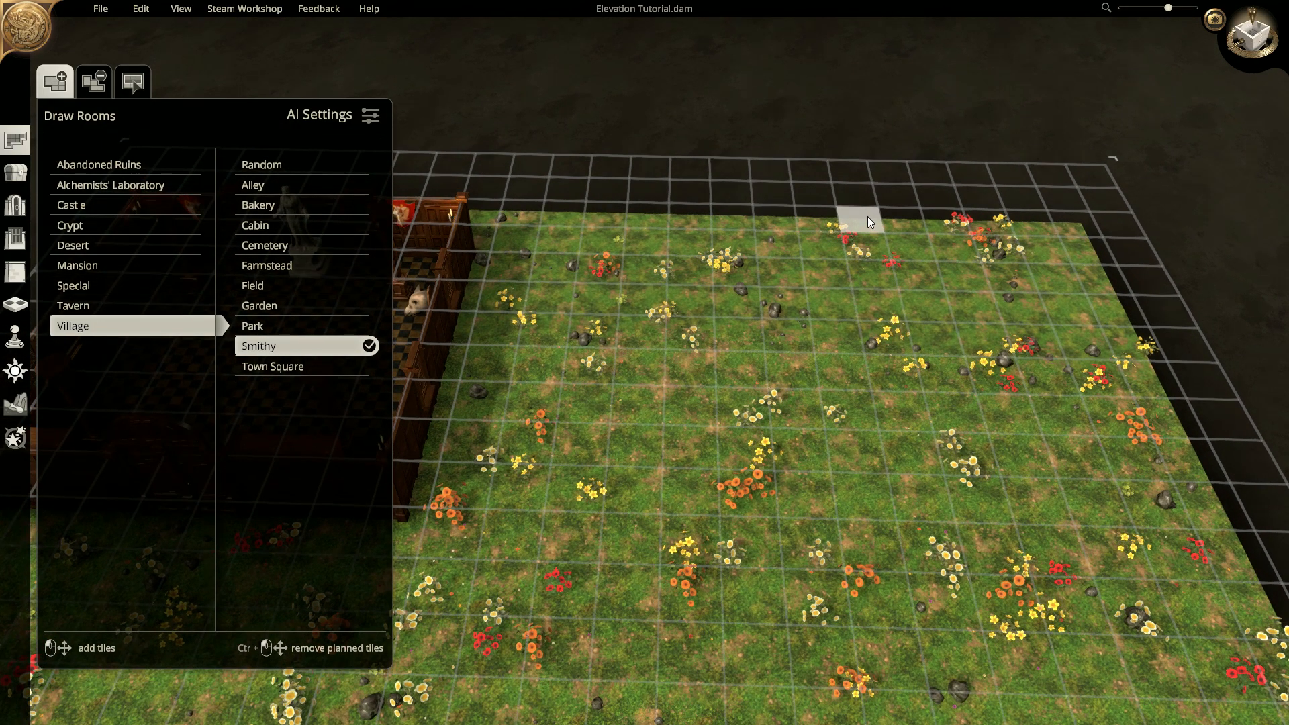
{"action": "left_click_drag", "start_coordinate": [867, 216], "coordinate": [1069, 346]}
{"action": "left_click", "coordinate": [972, 287]}
- Pan and rotate the camera to bring the new Smithy on its mound into view
{"action": "right_click_drag", "start_coordinate": [823, 431], "coordinate": [873, 277]}
{"action": "middle_click_drag", "start_coordinate": [872, 277], "coordinate": [835, 258]}
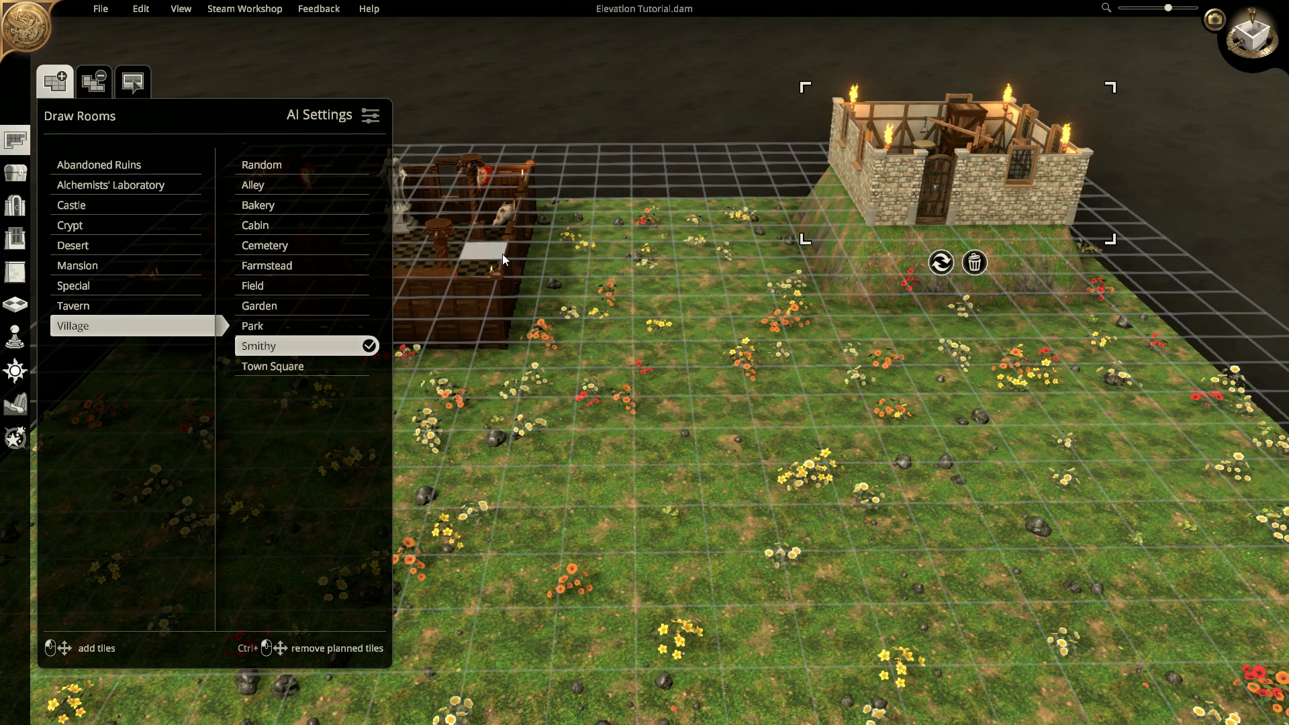
{"action": "mouse_move", "coordinate": [741, 302]}
{"action": "middle_mouse_down"}
{"action": "mouse_move", "coordinate": [736, 328]}
{"action": "mouse_move", "coordinate": [734, 313]}
{"action": "middle_mouse_up"}
{"action": "right_click_drag", "start_coordinate": [734, 313], "coordinate": [1057, 372]}
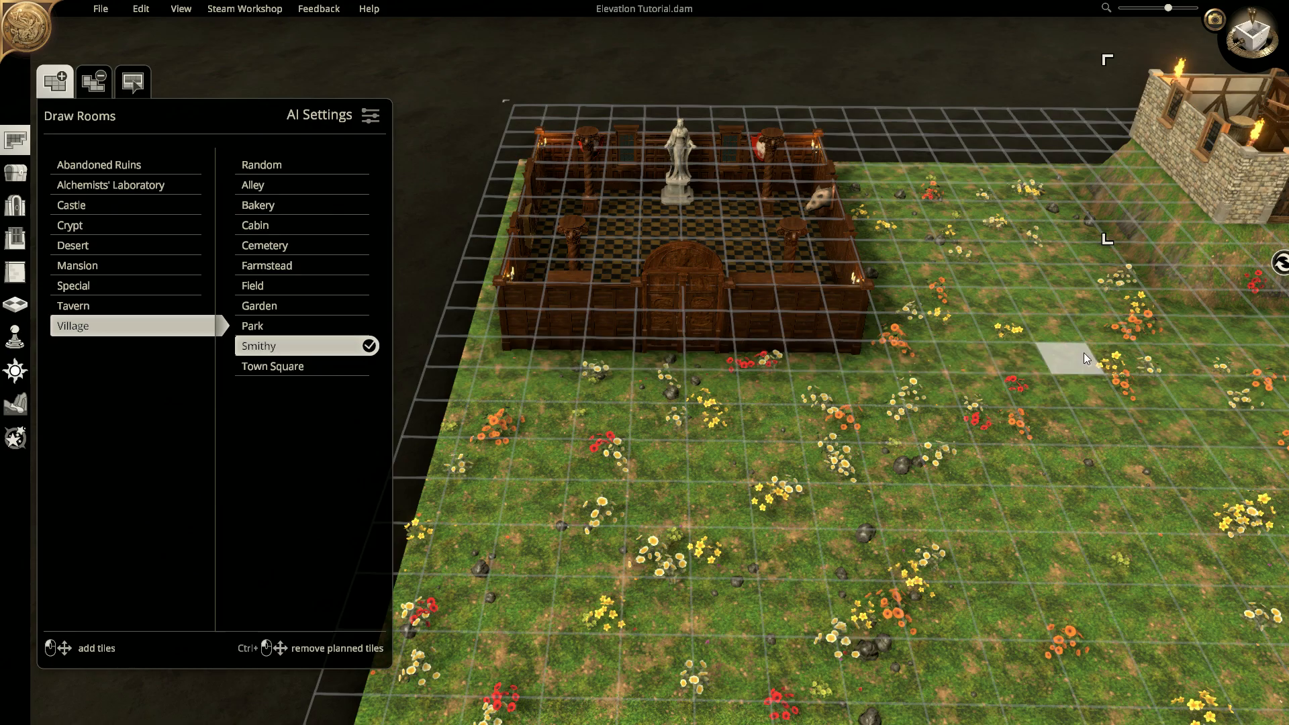
{"action": "mouse_move", "coordinate": [1061, 315]}
{"action": "middle_mouse_down"}
{"action": "mouse_move", "coordinate": [1020, 319]}
{"action": "mouse_move", "coordinate": [1070, 294]}
{"action": "middle_mouse_up"}
{"action": "right_click_drag", "start_coordinate": [1071, 294], "coordinate": [583, 426]}
{"action": "middle_click_drag", "start_coordinate": [1030, 440], "coordinate": [1160, 357]}
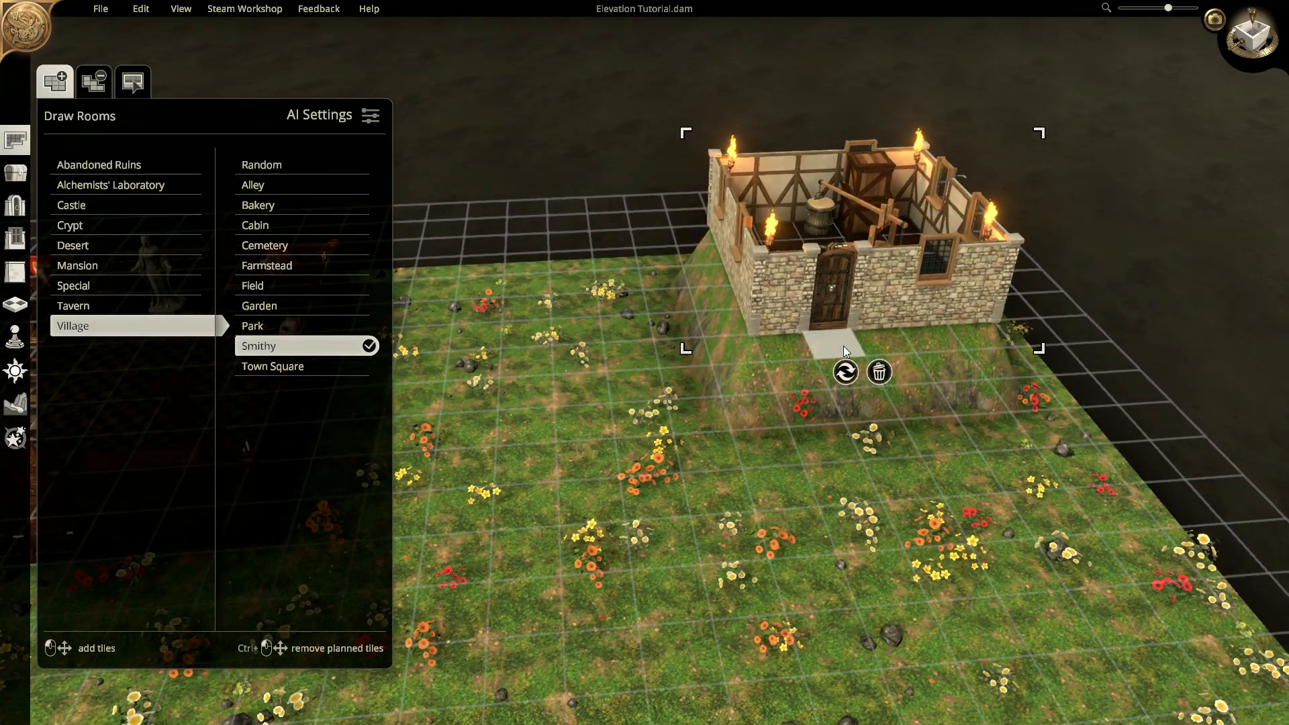
- Sculpt the ground around the smithy into a grassy hill with the terrain brushes
{"action": "left_click", "coordinate": [18, 408]}
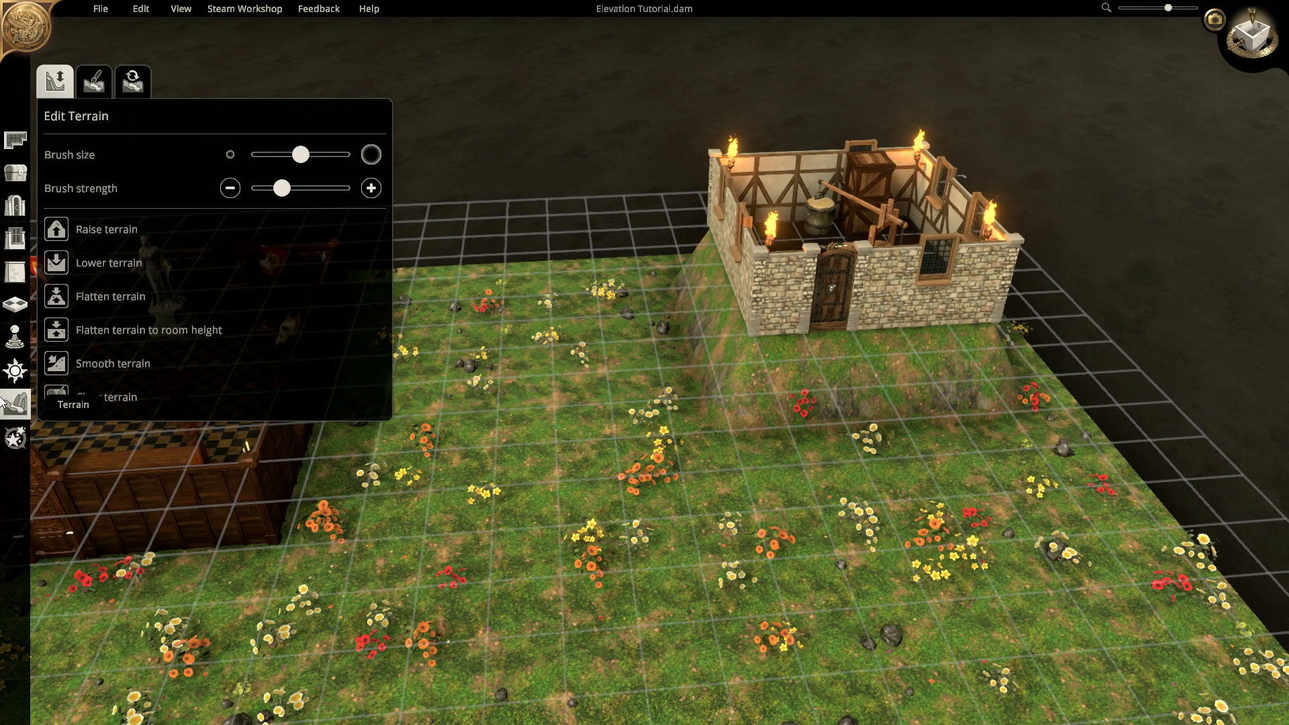
{"action": "left_click", "coordinate": [98, 328]}
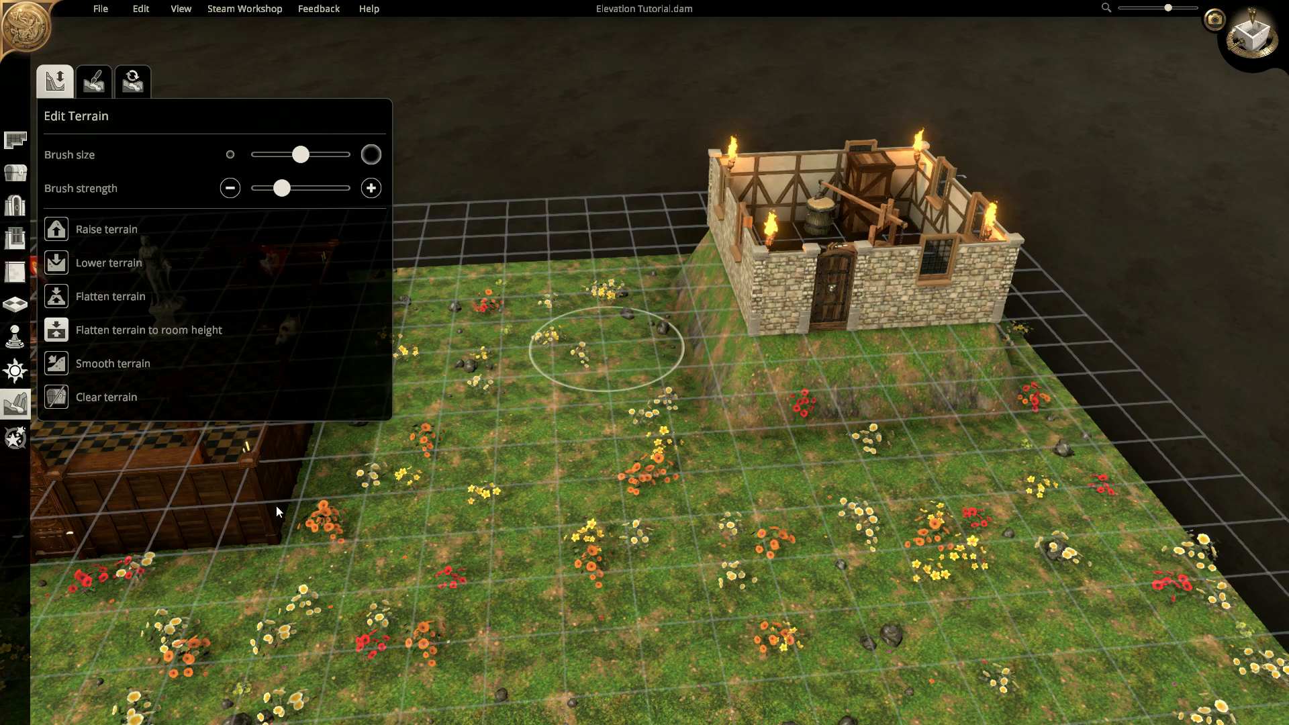
{"action": "mouse_move", "coordinate": [706, 303]}
{"action": "left_mouse_down"}
{"action": "mouse_move", "coordinate": [711, 283]}
{"action": "mouse_move", "coordinate": [739, 294]}
{"action": "mouse_move", "coordinate": [784, 344]}
{"action": "mouse_move", "coordinate": [976, 333]}
{"action": "mouse_move", "coordinate": [936, 356]}
{"action": "left_mouse_up"}
{"action": "middle_click_drag", "start_coordinate": [1047, 400], "coordinate": [793, 430]}
{"action": "mouse_move", "coordinate": [800, 493]}
{"action": "left_mouse_down"}
{"action": "mouse_move", "coordinate": [911, 495]}
{"action": "mouse_move", "coordinate": [1014, 434]}
{"action": "left_mouse_up"}
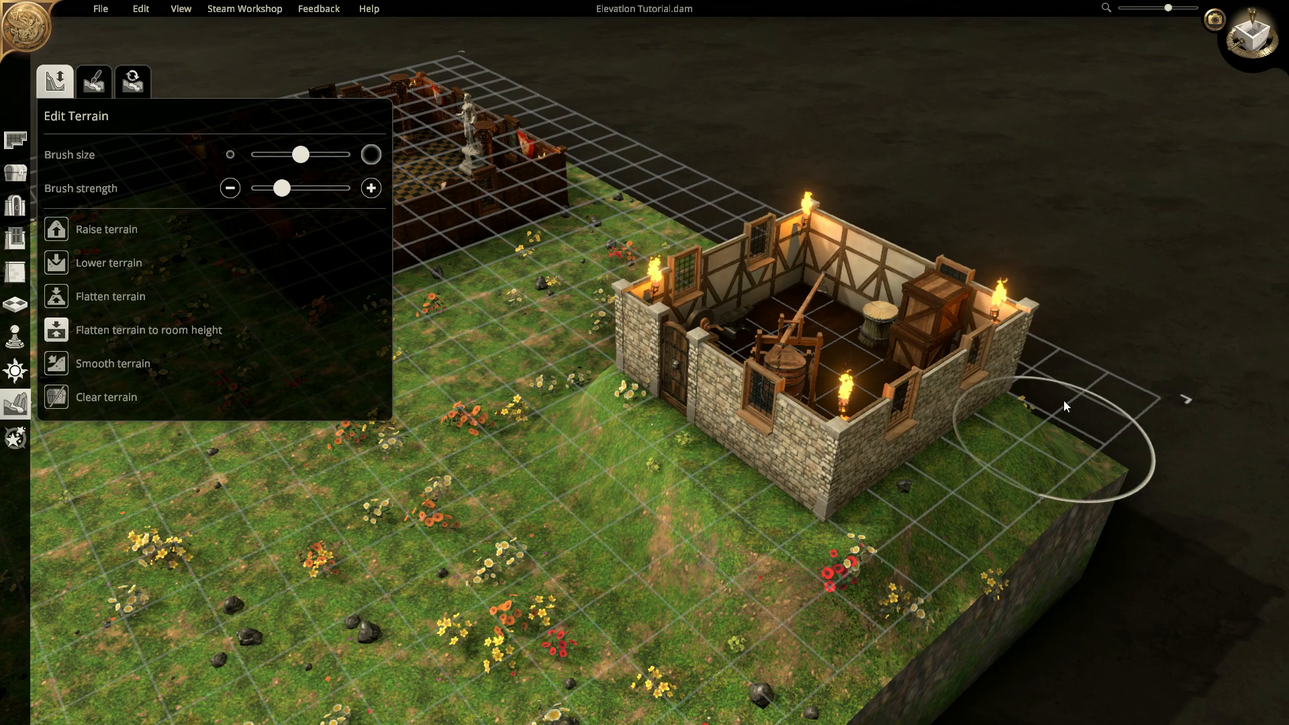
{"action": "middle_click_drag", "start_coordinate": [1057, 405], "coordinate": [691, 422]}
{"action": "mouse_move", "coordinate": [566, 522]}
{"action": "left_mouse_down"}
{"action": "mouse_move", "coordinate": [546, 582]}
{"action": "mouse_move", "coordinate": [717, 453]}
{"action": "mouse_move", "coordinate": [513, 567]}
{"action": "mouse_move", "coordinate": [748, 462]}
{"action": "mouse_move", "coordinate": [750, 365]}
{"action": "mouse_move", "coordinate": [901, 411]}
{"action": "left_mouse_up"}
{"action": "mouse_move", "coordinate": [911, 448]}
{"action": "right_mouse_down"}
{"action": "mouse_move", "coordinate": [619, 478]}
{"action": "mouse_move", "coordinate": [453, 341]}
{"action": "right_mouse_up"}
{"action": "mouse_move", "coordinate": [533, 308]}
{"action": "left_mouse_down"}
{"action": "mouse_move", "coordinate": [631, 196]}
{"action": "mouse_move", "coordinate": [618, 174]}
{"action": "left_mouse_up"}
{"action": "mouse_move", "coordinate": [731, 220]}
{"action": "right_mouse_down"}
{"action": "mouse_move", "coordinate": [584, 281]}
{"action": "mouse_move", "coordinate": [730, 333]}
{"action": "mouse_move", "coordinate": [429, 316]}
{"action": "mouse_move", "coordinate": [748, 257]}
{"action": "right_mouse_up"}
{"action": "left_click_drag", "start_coordinate": [748, 257], "coordinate": [900, 182]}
{"action": "right_click_drag", "start_coordinate": [886, 341], "coordinate": [666, 333]}
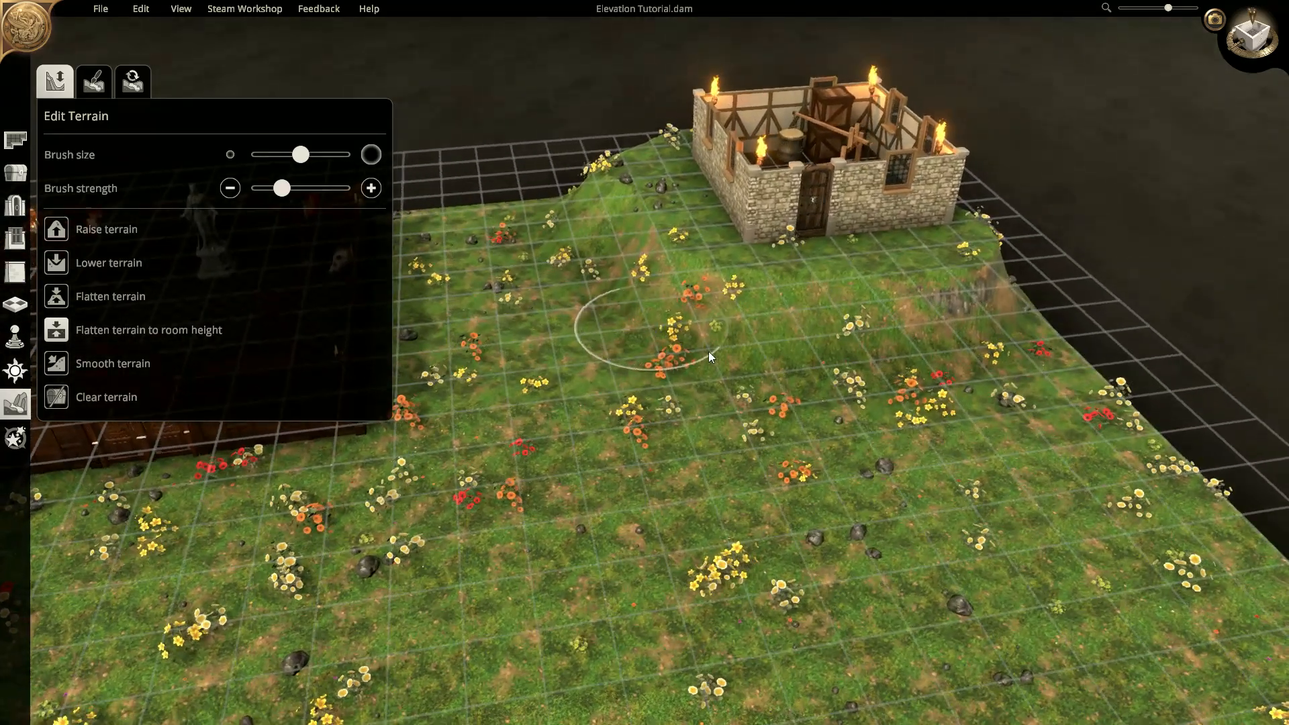
- Smooth the bumps on the hillside and ridge with the Smooth terrain brush
{"action": "left_click", "coordinate": [86, 364]}
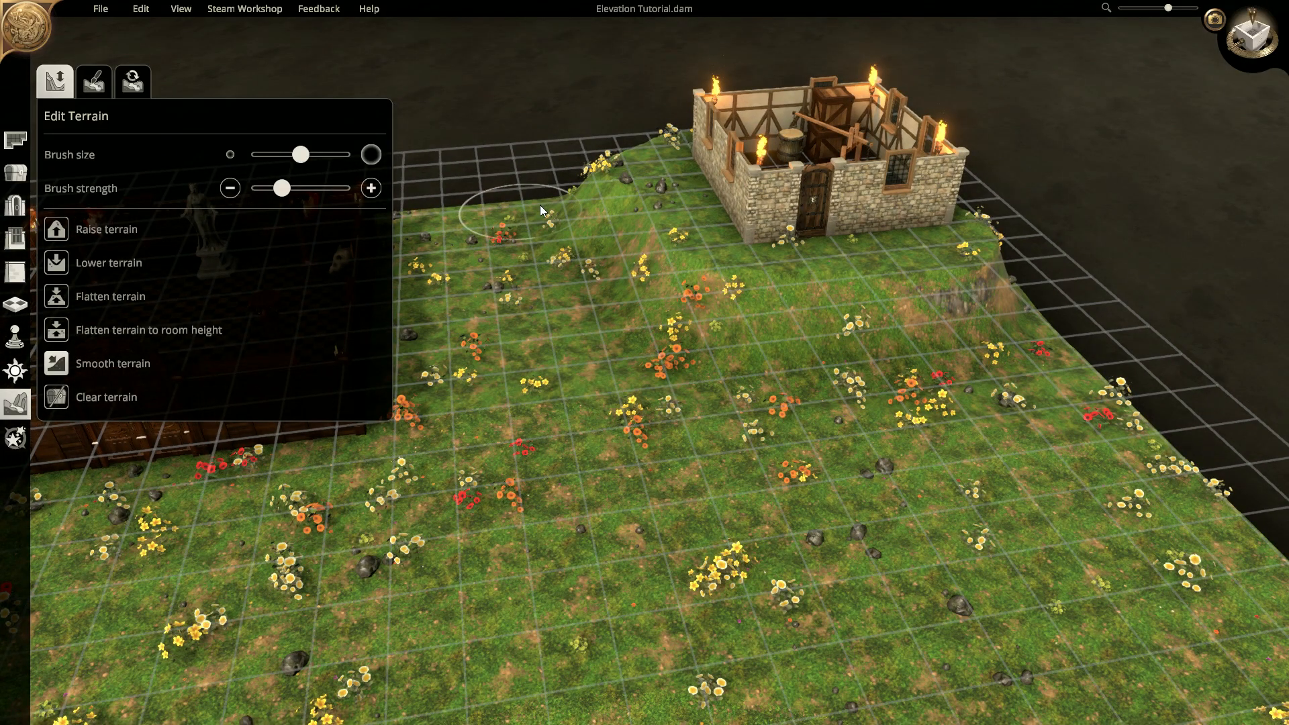
{"action": "mouse_move", "coordinate": [651, 284]}
{"action": "left_mouse_down"}
{"action": "mouse_move", "coordinate": [804, 318]}
{"action": "mouse_move", "coordinate": [956, 277]}
{"action": "mouse_move", "coordinate": [848, 351]}
{"action": "mouse_move", "coordinate": [599, 294]}
{"action": "mouse_move", "coordinate": [537, 224]}
{"action": "mouse_move", "coordinate": [533, 290]}
{"action": "mouse_move", "coordinate": [615, 379]}
{"action": "mouse_move", "coordinate": [711, 434]}
{"action": "left_mouse_up"}
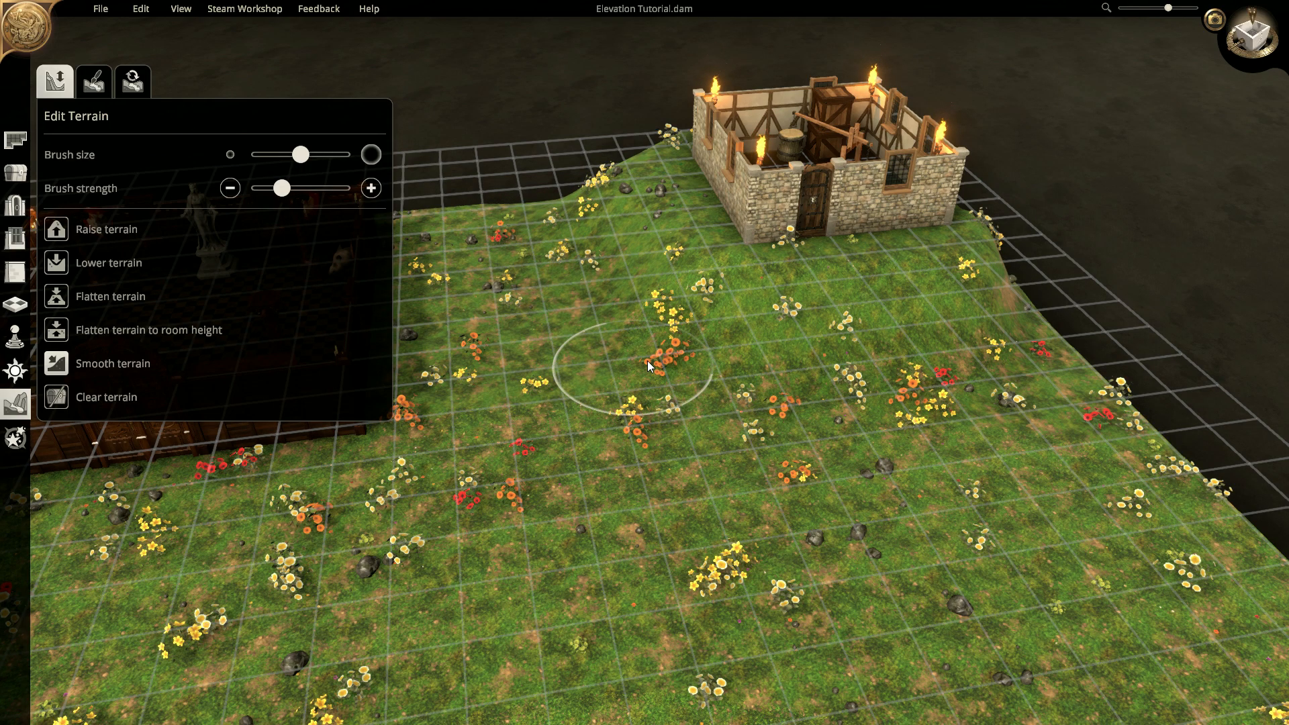
{"action": "mouse_move", "coordinate": [631, 339]}
{"action": "right_mouse_down"}
{"action": "mouse_move", "coordinate": [899, 277]}
{"action": "mouse_move", "coordinate": [843, 421]}
{"action": "mouse_move", "coordinate": [866, 373]}
{"action": "right_mouse_up"}
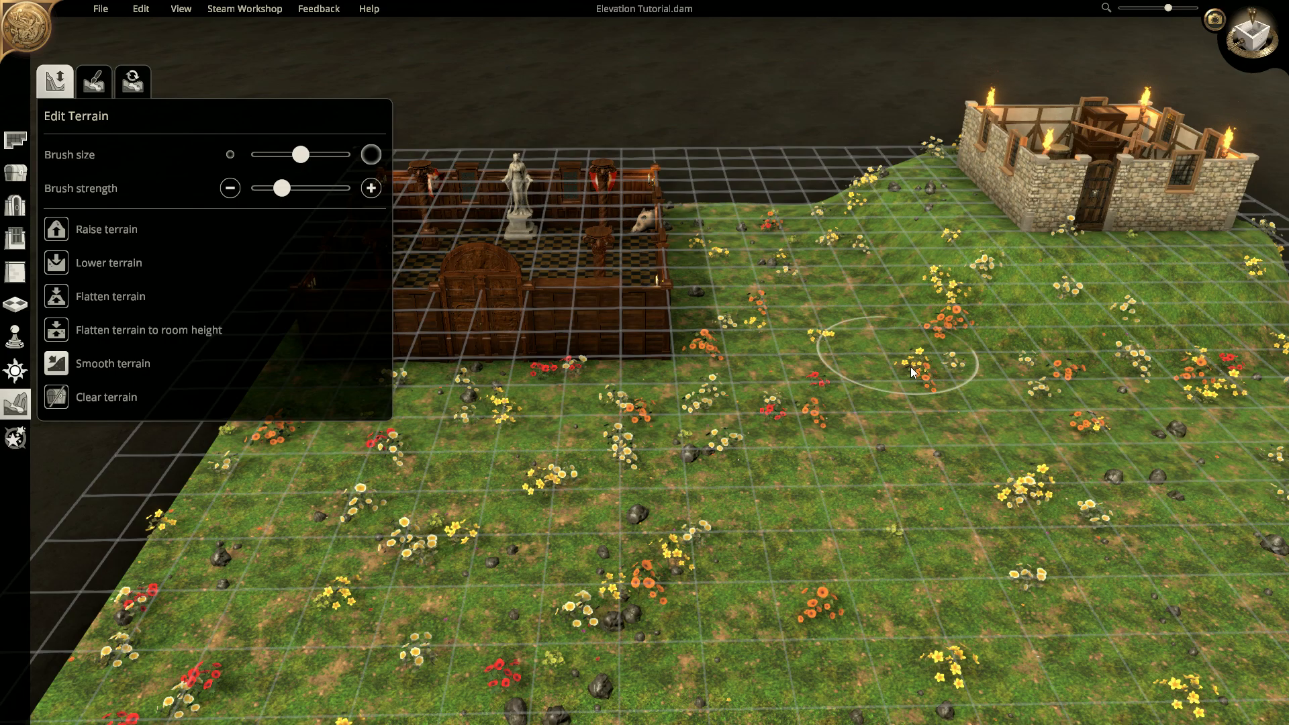
{"action": "scroll", "coordinate": [907, 373], "scroll_direction": "up", "scroll_amount": 1}
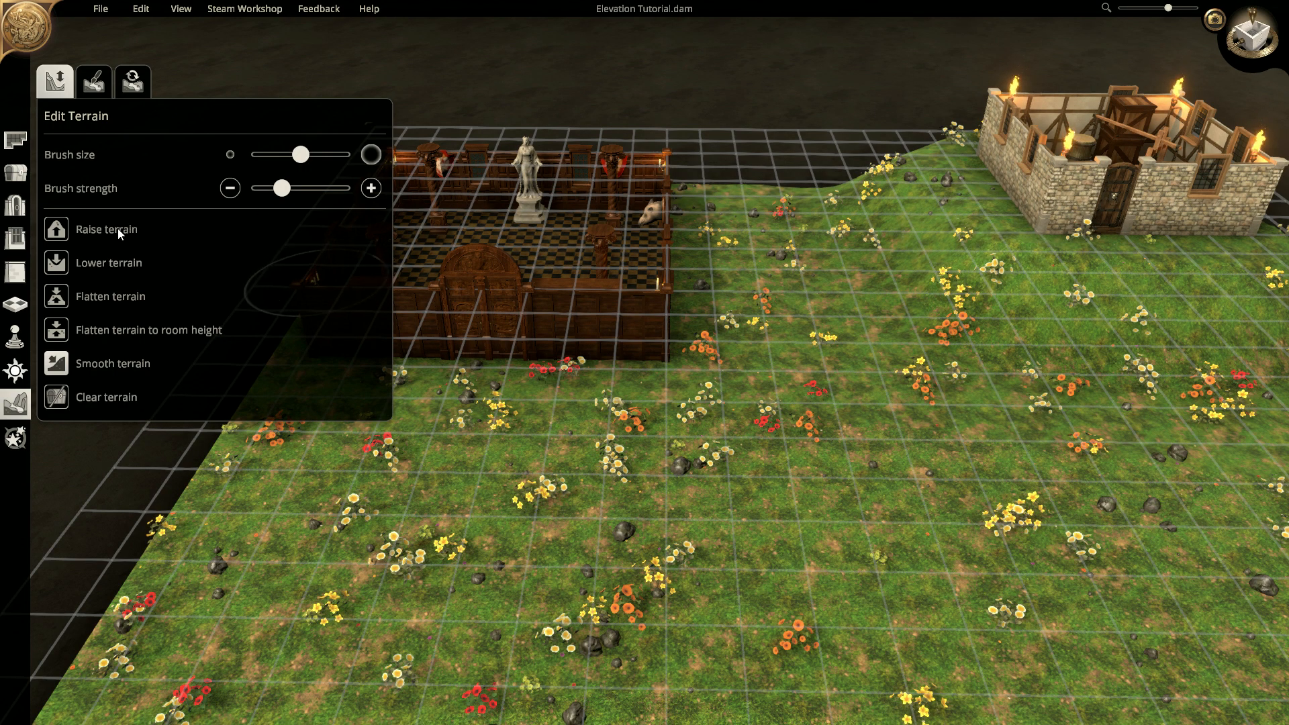
- Try lowering, raising and flattening to room height beside the hall wall, undoing the edits
{"action": "mouse_move", "coordinate": [745, 356]}
{"action": "left_mouse_down"}
{"action": "mouse_move", "coordinate": [693, 338]}
{"action": "mouse_move", "coordinate": [630, 376]}
{"action": "mouse_move", "coordinate": [560, 388]}
{"action": "mouse_move", "coordinate": [639, 395]}
{"action": "left_mouse_up"}
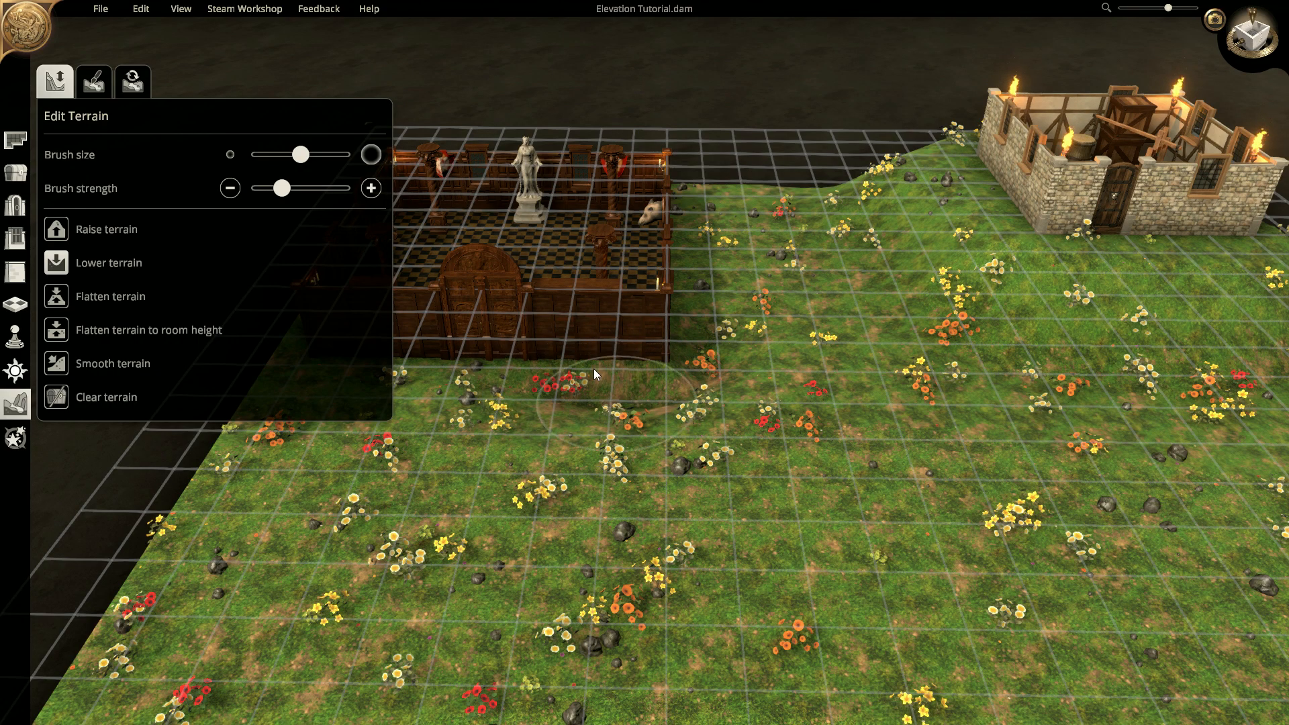
{"action": "left_click", "coordinate": [57, 229]}
{"action": "mouse_move", "coordinate": [547, 386]}
{"action": "left_mouse_down"}
{"action": "mouse_move", "coordinate": [565, 339]}
{"action": "mouse_move", "coordinate": [587, 389]}
{"action": "left_mouse_up"}
{"action": "key", "text": "ctrl+z"}
{"action": "key", "text": "ctrl+z"}
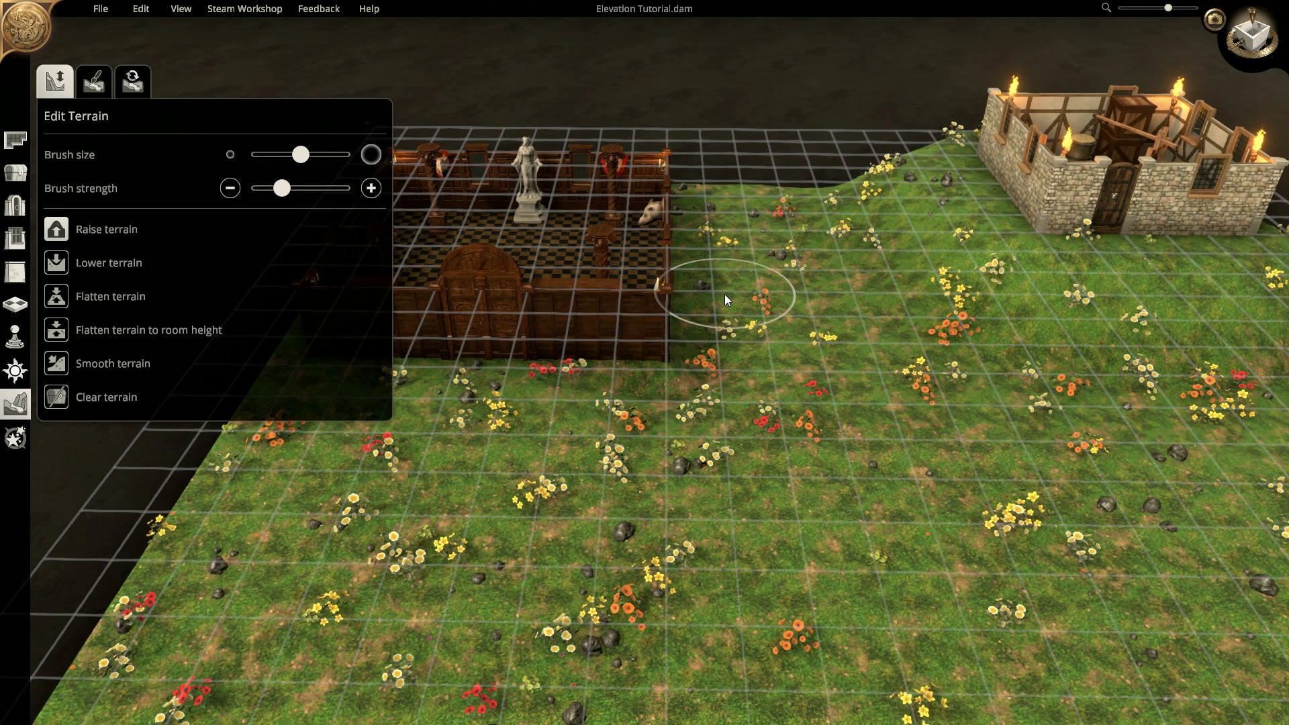
{"action": "left_click", "coordinate": [86, 329]}
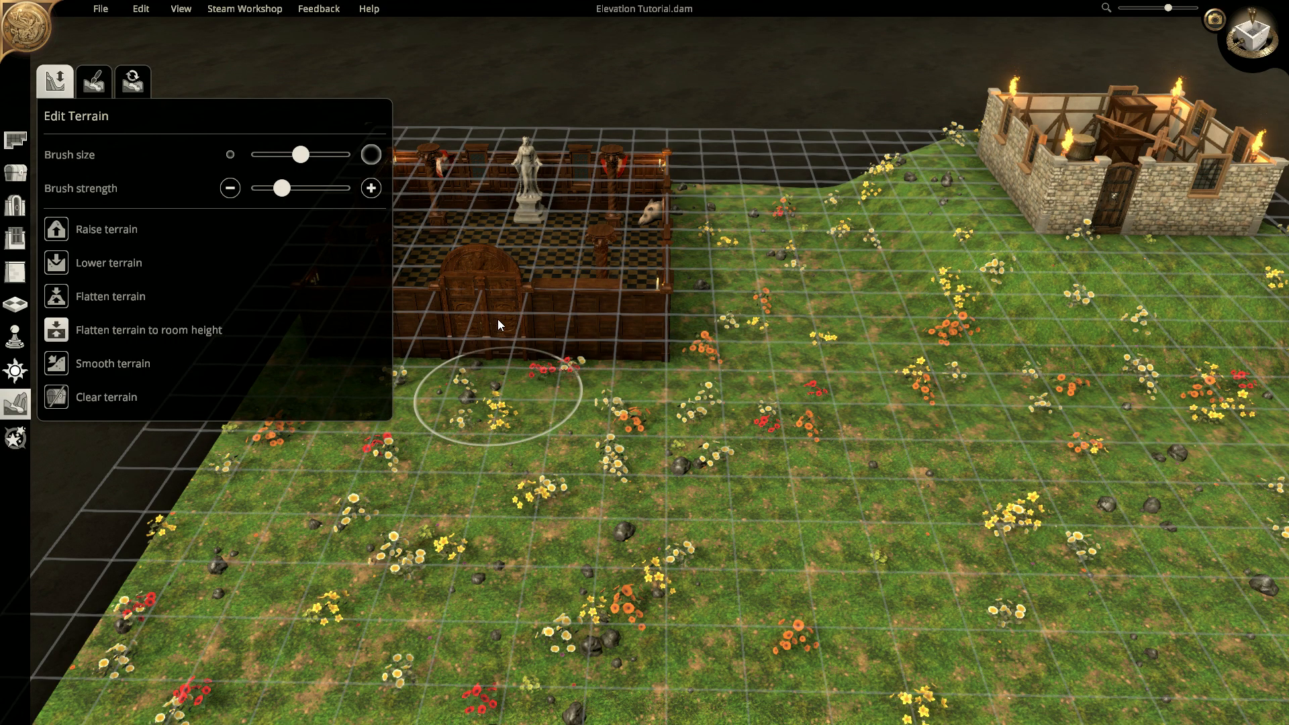
{"action": "mouse_move", "coordinate": [518, 308]}
{"action": "left_mouse_down"}
{"action": "mouse_move", "coordinate": [585, 302]}
{"action": "mouse_move", "coordinate": [671, 263]}
{"action": "mouse_move", "coordinate": [681, 242]}
{"action": "mouse_move", "coordinate": [691, 353]}
{"action": "mouse_move", "coordinate": [677, 349]}
{"action": "left_mouse_up"}
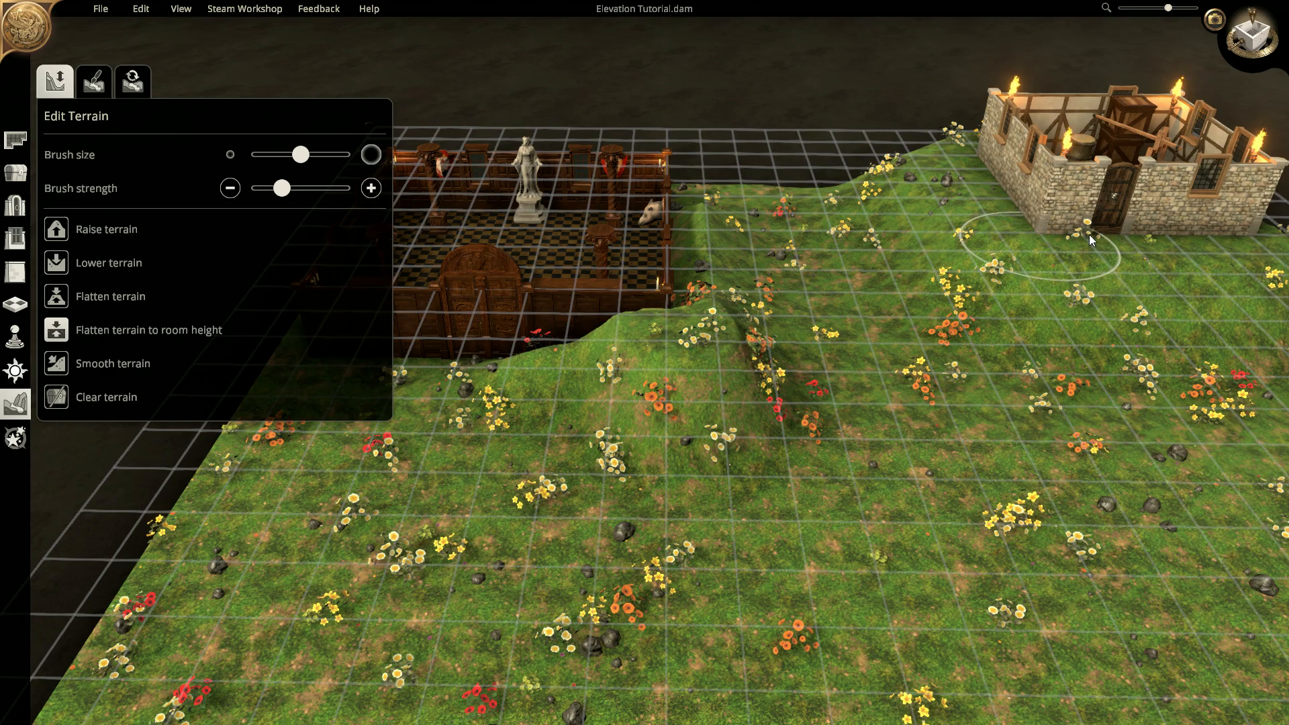
{"action": "left_click_drag", "start_coordinate": [871, 360], "coordinate": [788, 380]}
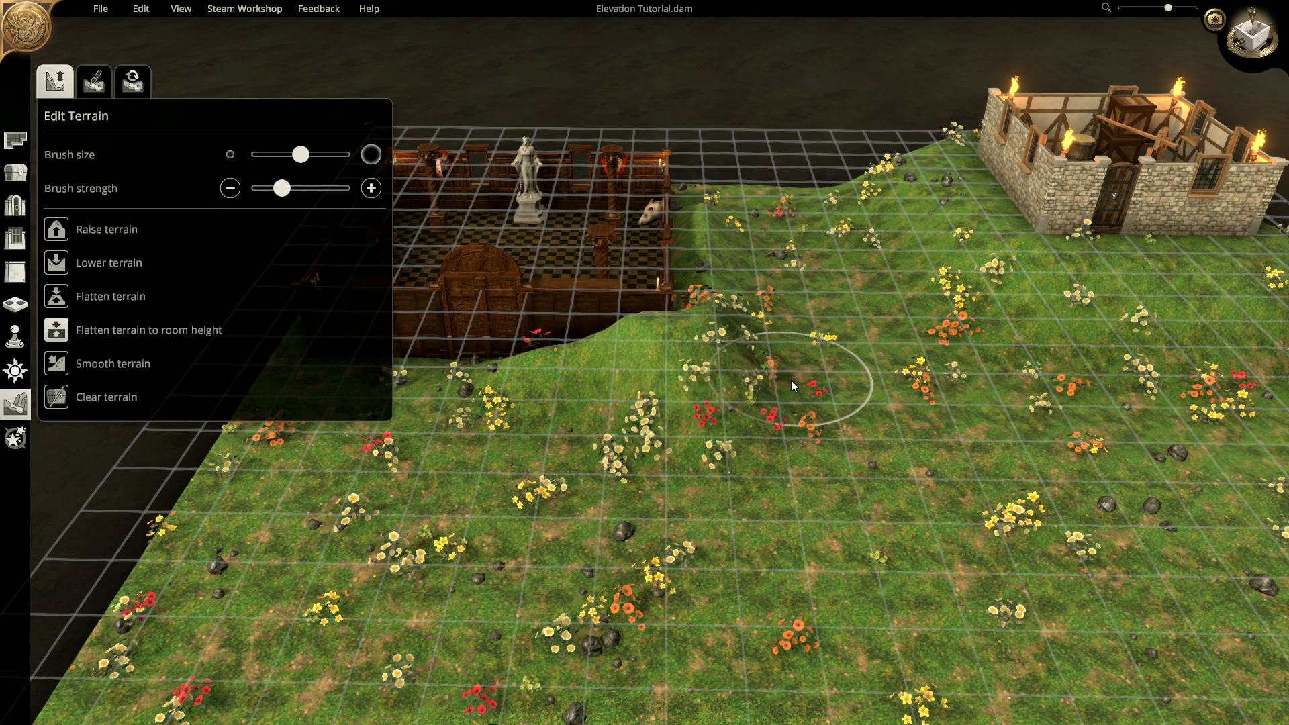
{"action": "key", "text": "ctrl+z"}
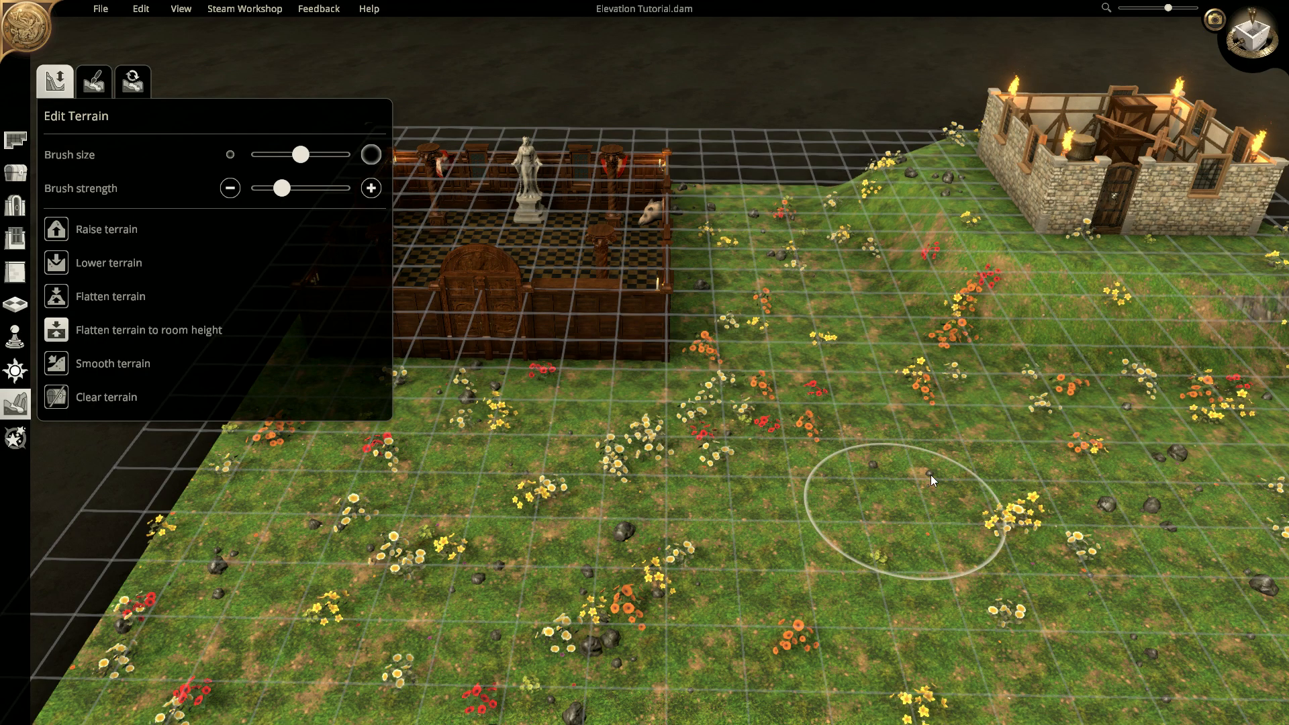
- Smooth the slope below the smithy and frame the hall and smithy
{"action": "left_click", "coordinate": [93, 361]}
{"action": "mouse_move", "coordinate": [966, 251]}
{"action": "left_mouse_down"}
{"action": "mouse_move", "coordinate": [888, 223]}
{"action": "mouse_move", "coordinate": [1167, 335]}
{"action": "mouse_move", "coordinate": [1093, 352]}
{"action": "left_mouse_up"}
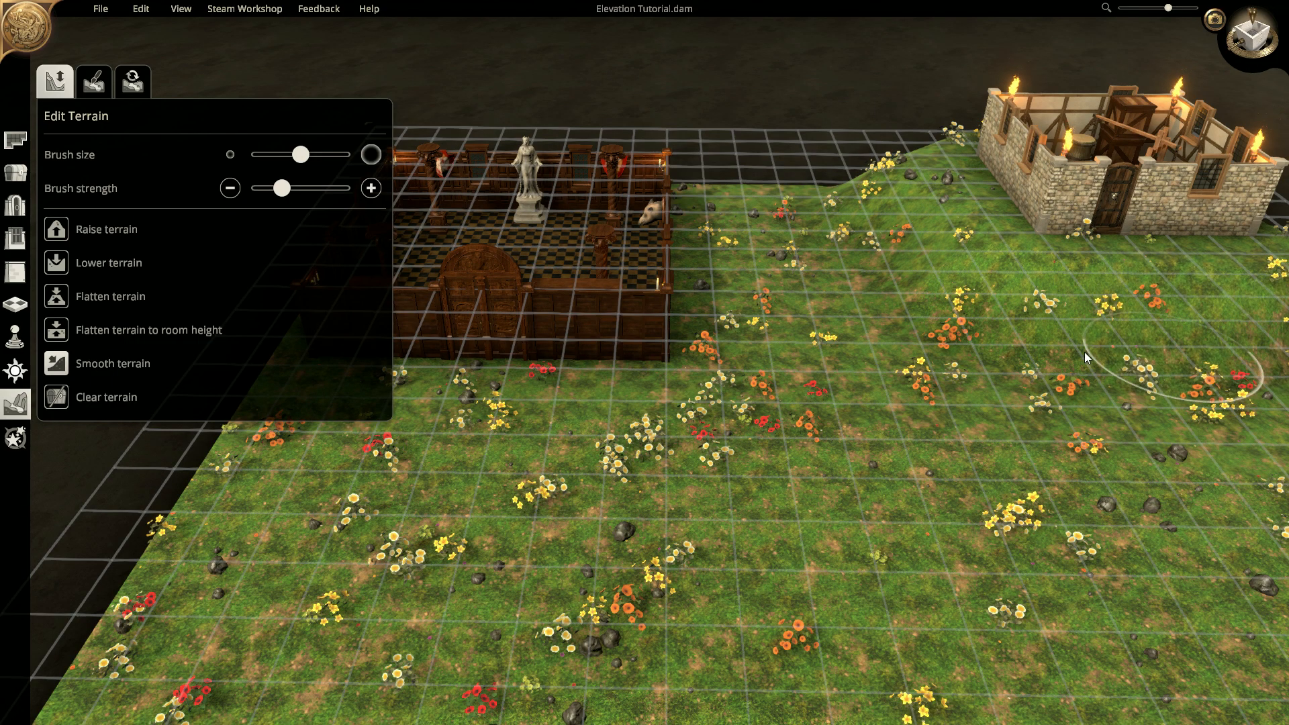
{"action": "mouse_move", "coordinate": [843, 326]}
{"action": "middle_mouse_down"}
{"action": "mouse_move", "coordinate": [810, 334]}
{"action": "mouse_move", "coordinate": [880, 293]}
{"action": "mouse_move", "coordinate": [851, 352]}
{"action": "mouse_move", "coordinate": [756, 424]}
{"action": "middle_mouse_up"}
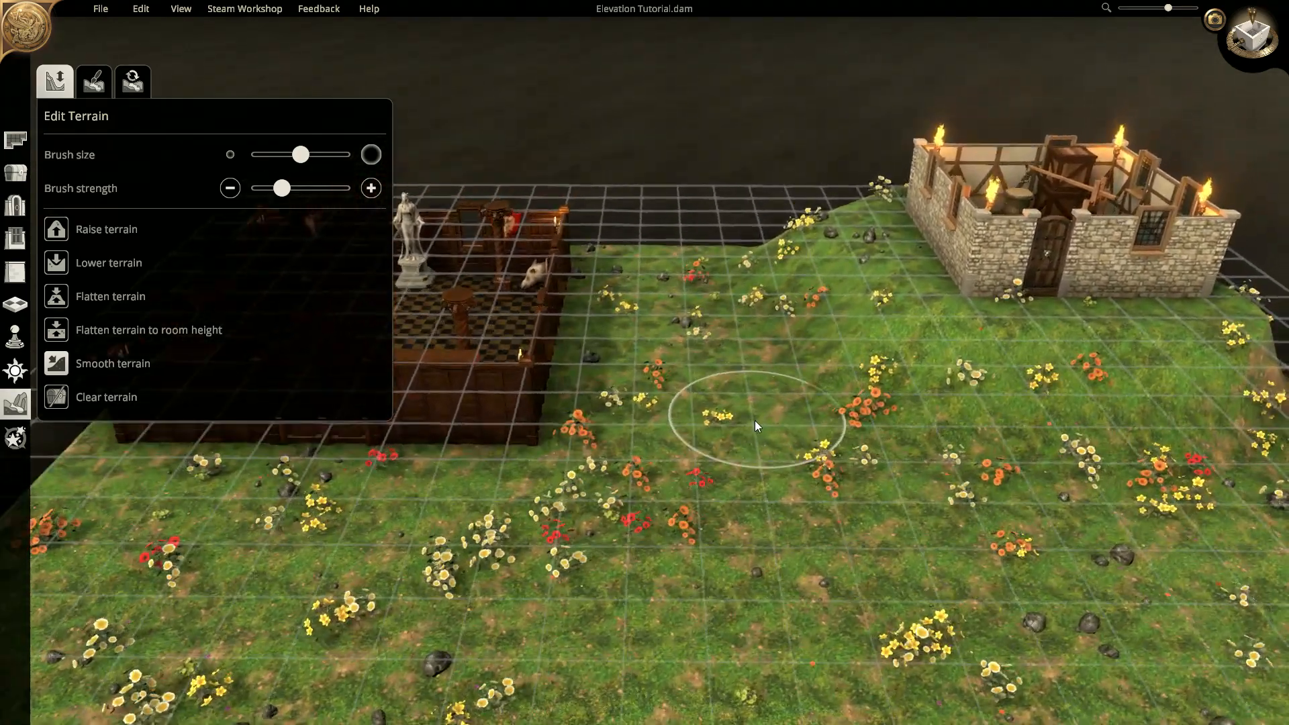
{"action": "right_click_drag", "start_coordinate": [756, 419], "coordinate": [733, 477]}
{"action": "right_click_drag", "start_coordinate": [751, 366], "coordinate": [789, 349]}
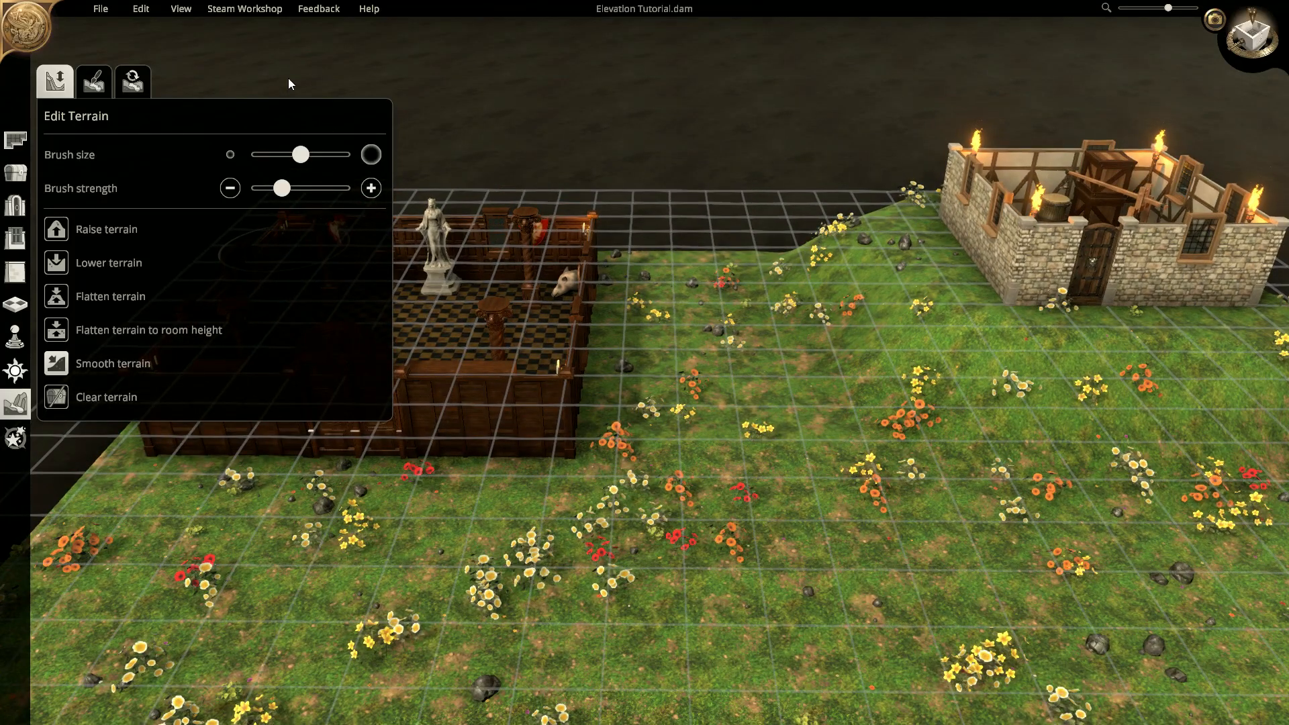
- Save the map and bring up the Windows Start menu
{"action": "left_click", "coordinate": [95, 11]}
{"action": "left_click", "coordinate": [113, 73]}
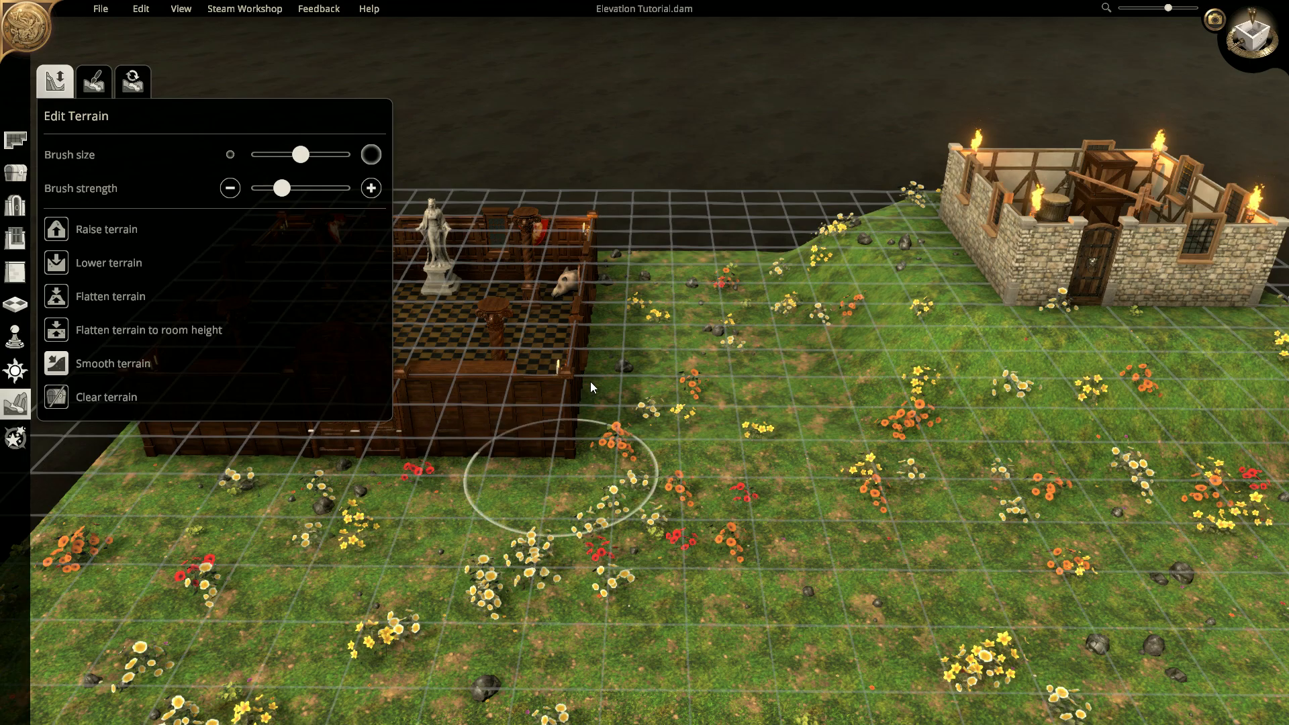
{"action": "key", "text": "super"}
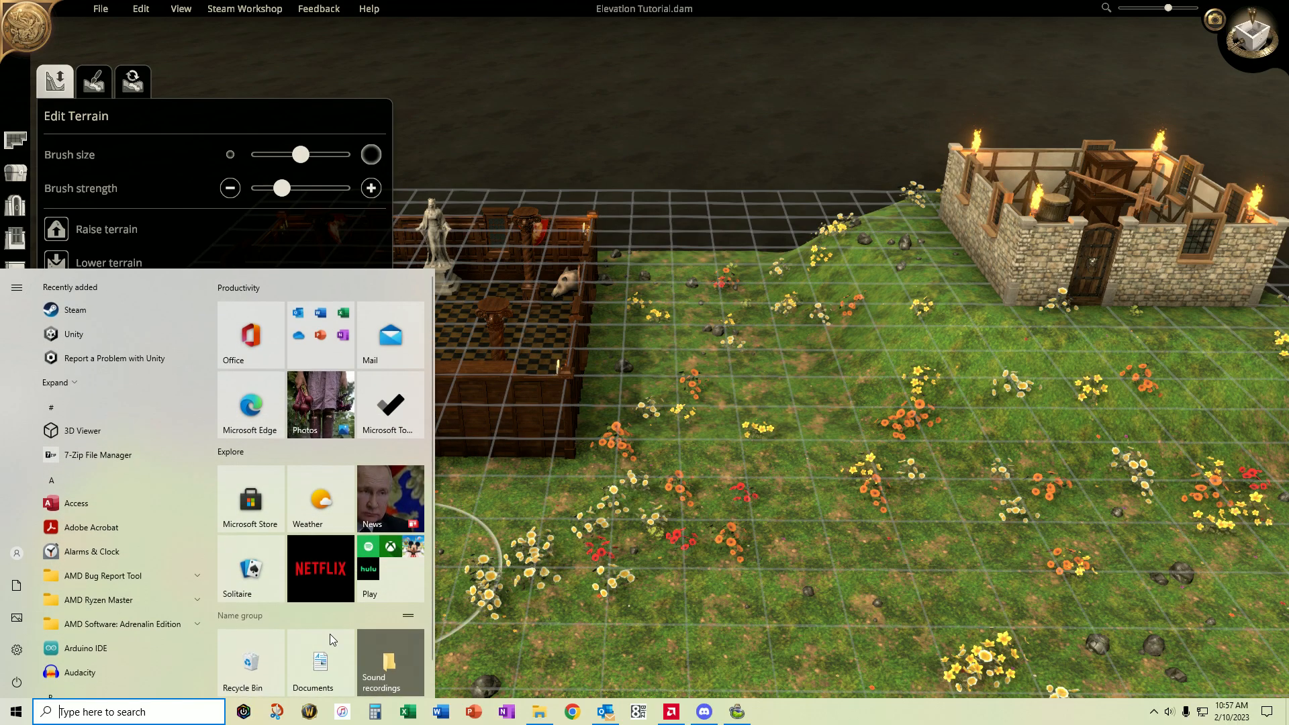
- Open the Elevation Tutorial map file from the Dungeon Alchemist Maps folder in Notepad
{"action": "left_click", "coordinate": [548, 717]}
{"action": "right_click", "coordinate": [188, 110]}
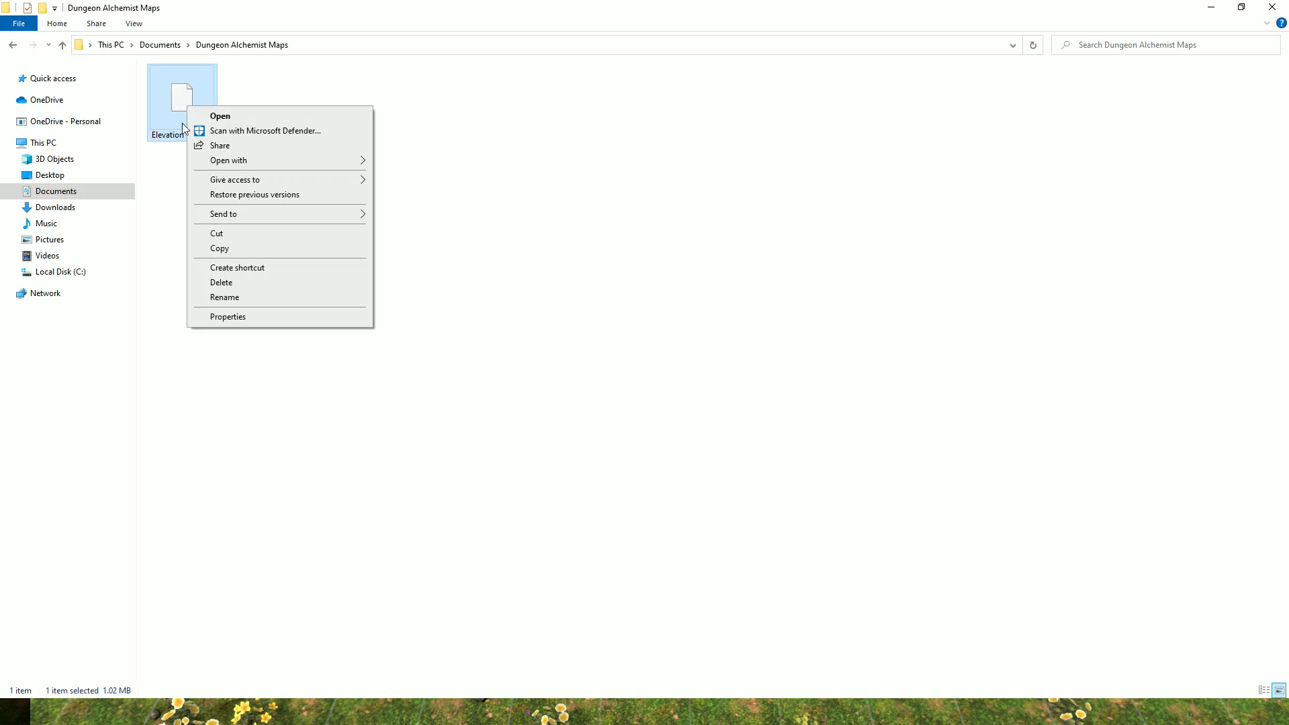
{"action": "left_click", "coordinate": [352, 165]}
{"action": "left_click", "coordinate": [403, 161]}
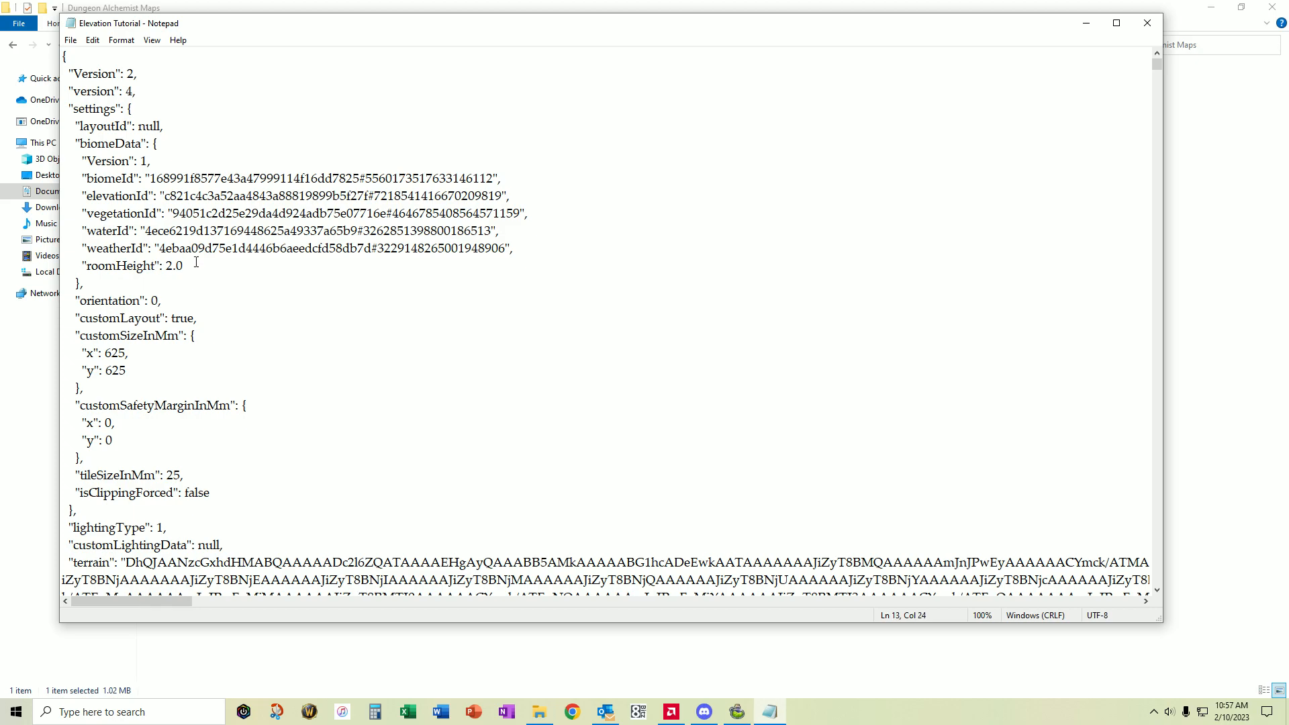
- Change roomHeight from 2.0 to .2 and save the file
{"action": "key", "text": "BackSpace"}
{"action": "key", "text": "BackSpace"}
{"action": "left_click", "coordinate": [70, 41]}
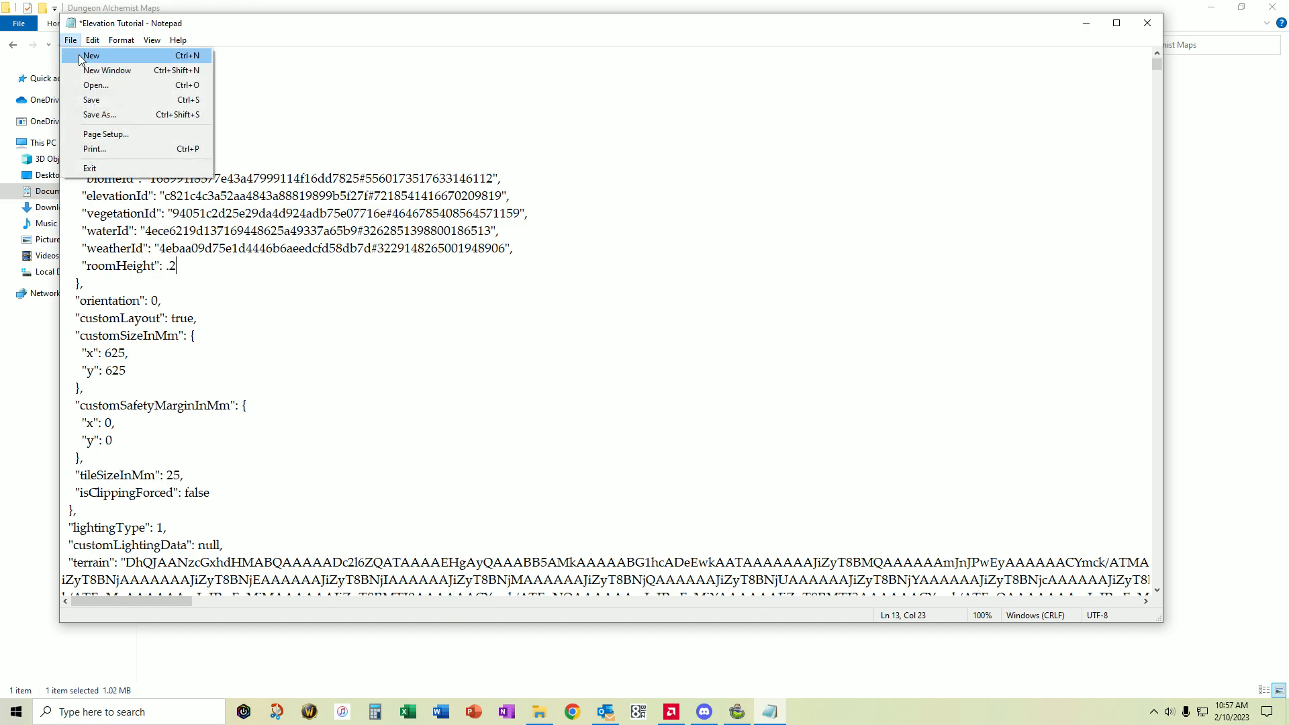
{"action": "left_click", "coordinate": [97, 100]}
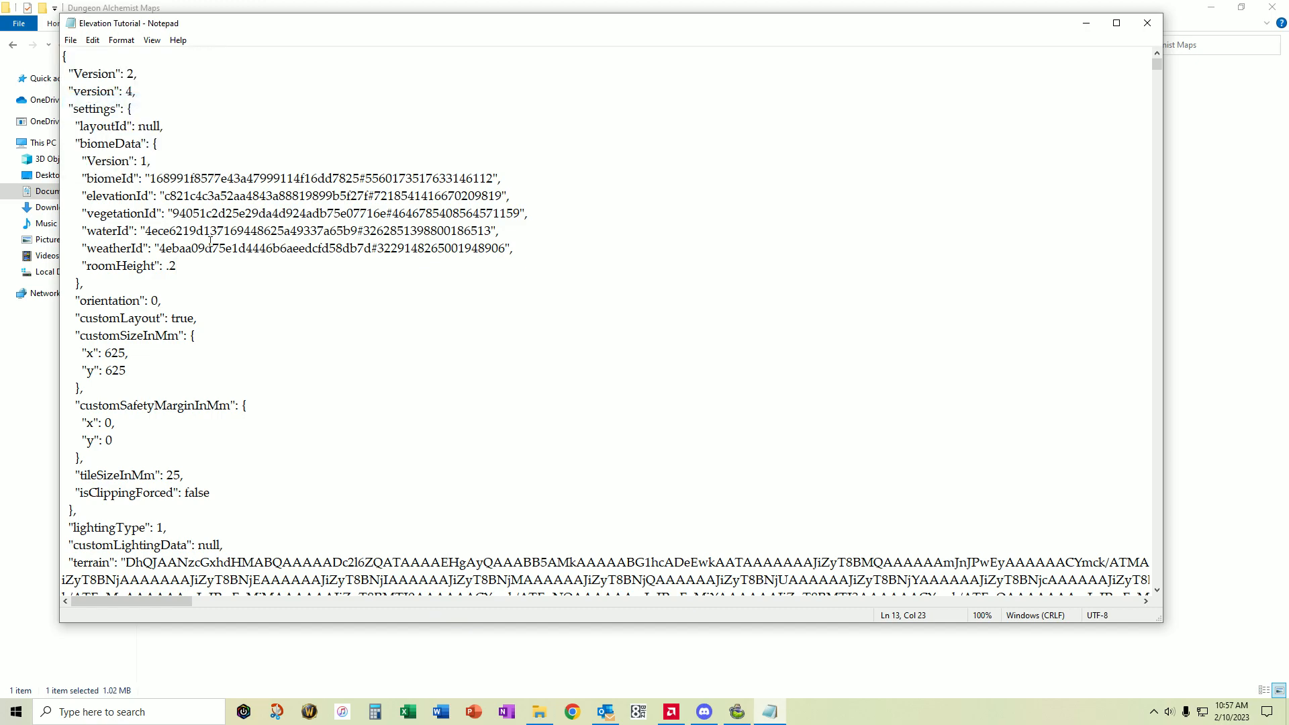
- Minimize Notepad and File Explorer, then reload the Elevation Tutorial map in Dungeon Alchemist
{"action": "left_click", "coordinate": [1088, 25]}
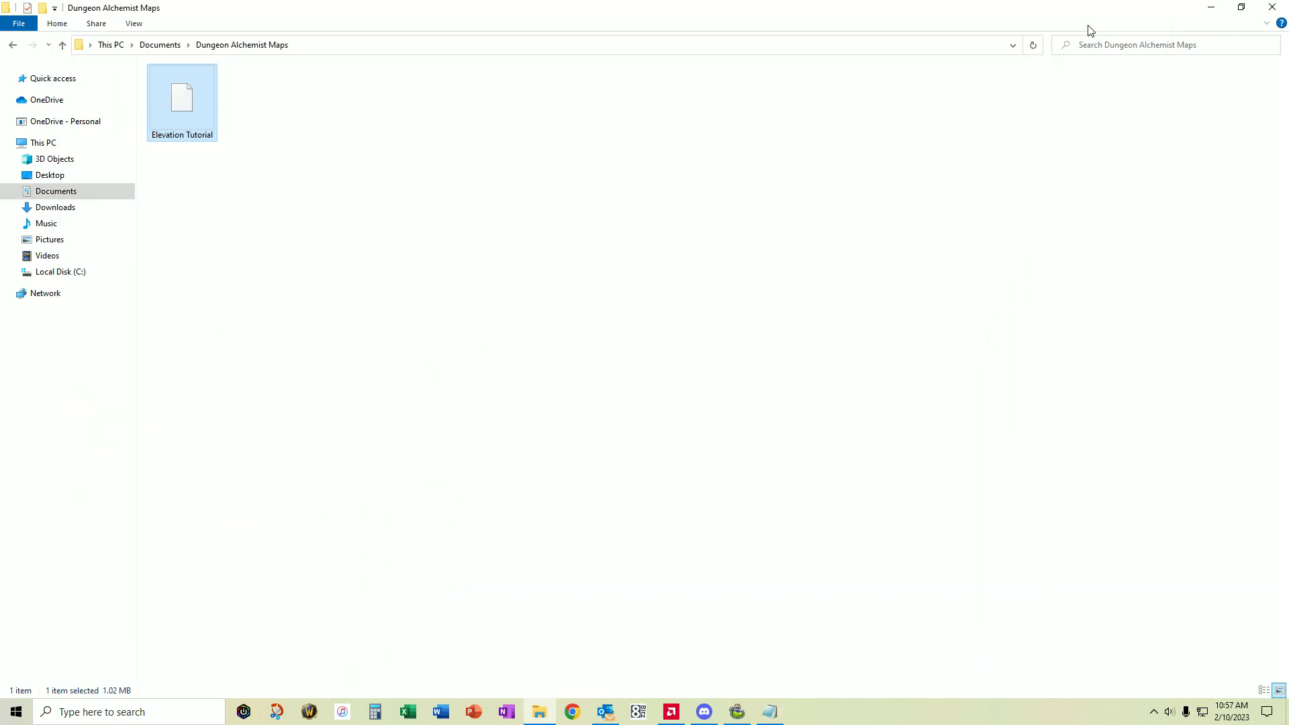
{"action": "left_click", "coordinate": [1207, 7]}
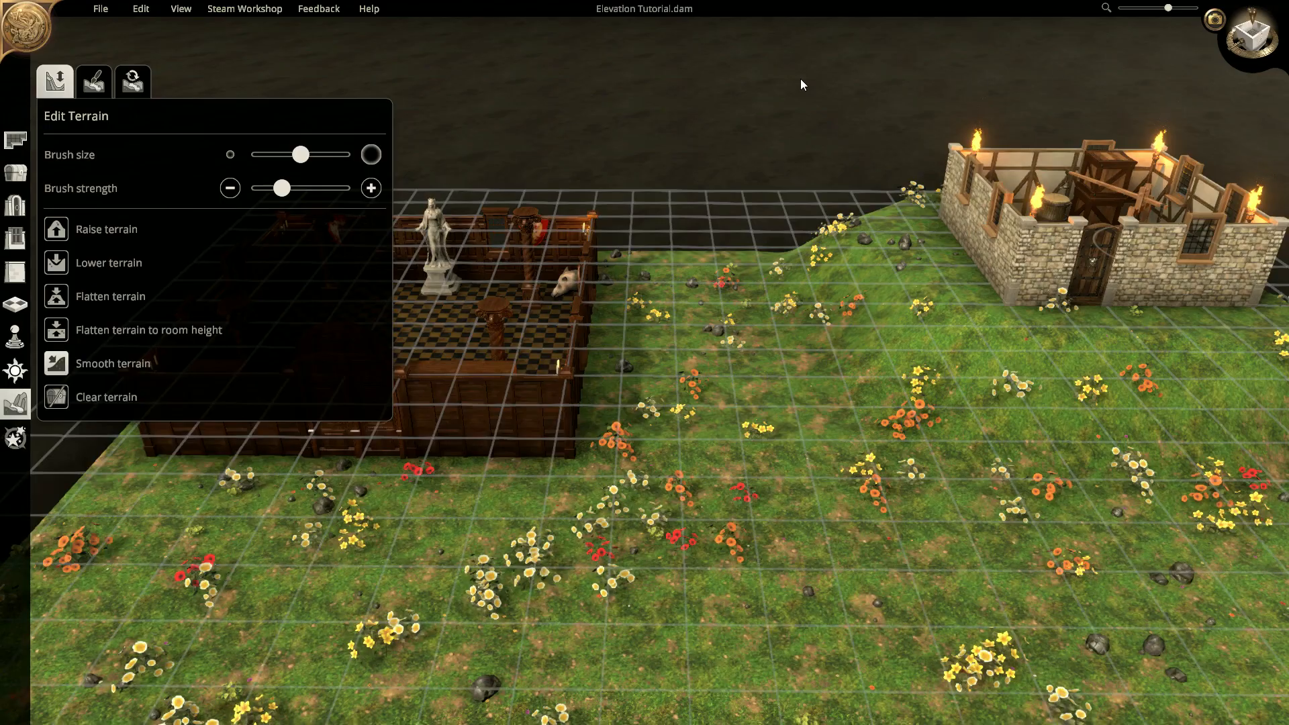
{"action": "left_click", "coordinate": [100, 9]}
{"action": "left_click", "coordinate": [116, 50]}
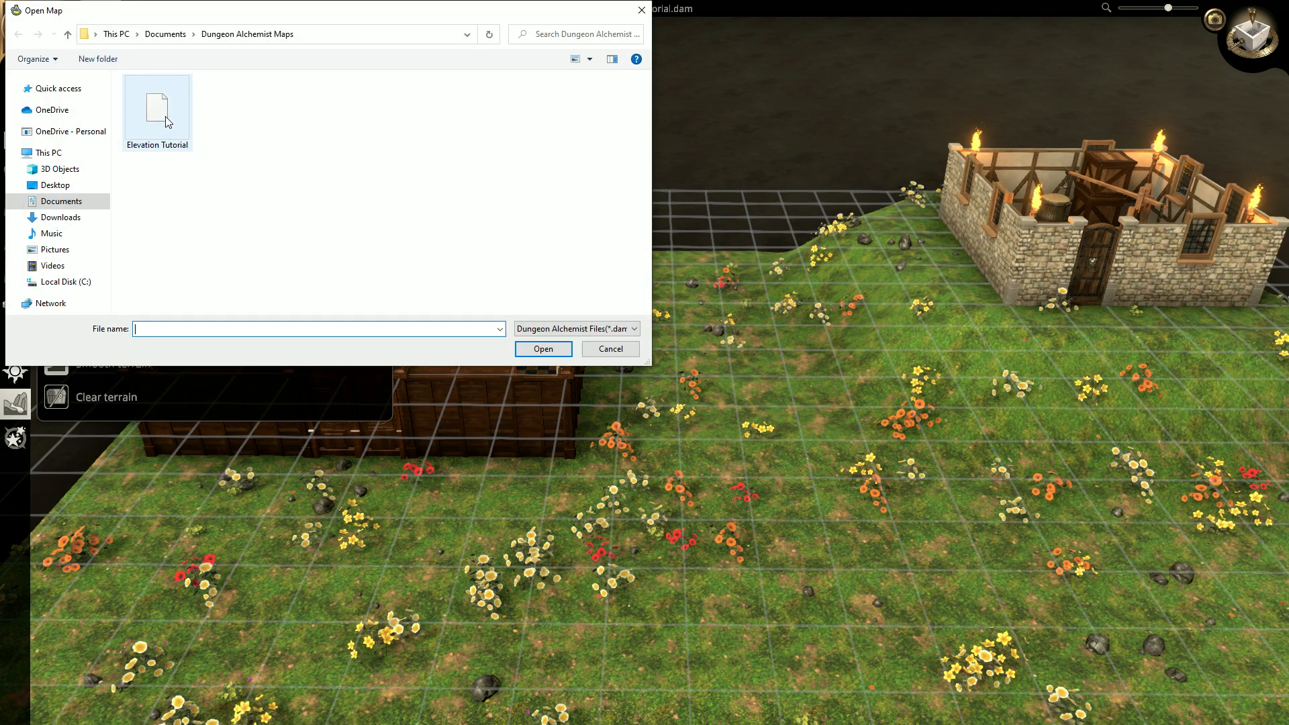
{"action": "double_click", "coordinate": [163, 114]}
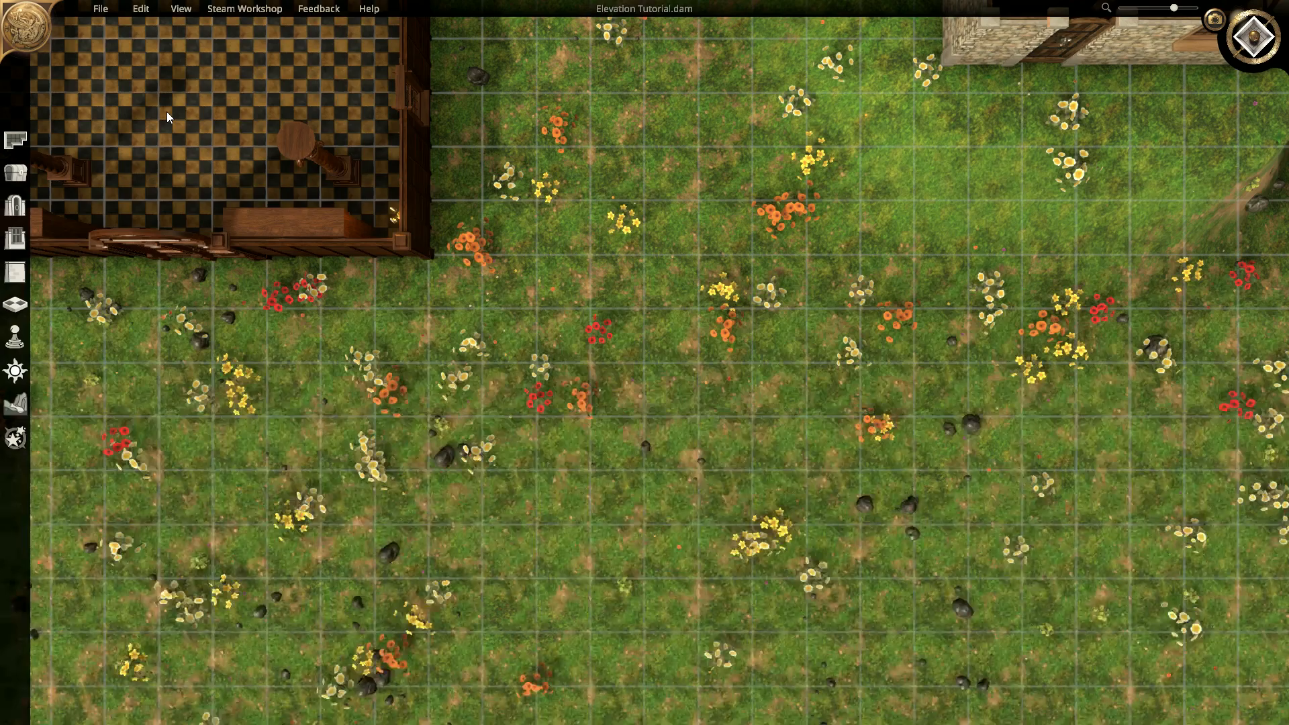
- Tilt the camera into an angled view over the hall and open Draw Rooms
{"action": "middle_click_drag", "start_coordinate": [712, 351], "coordinate": [743, 135]}
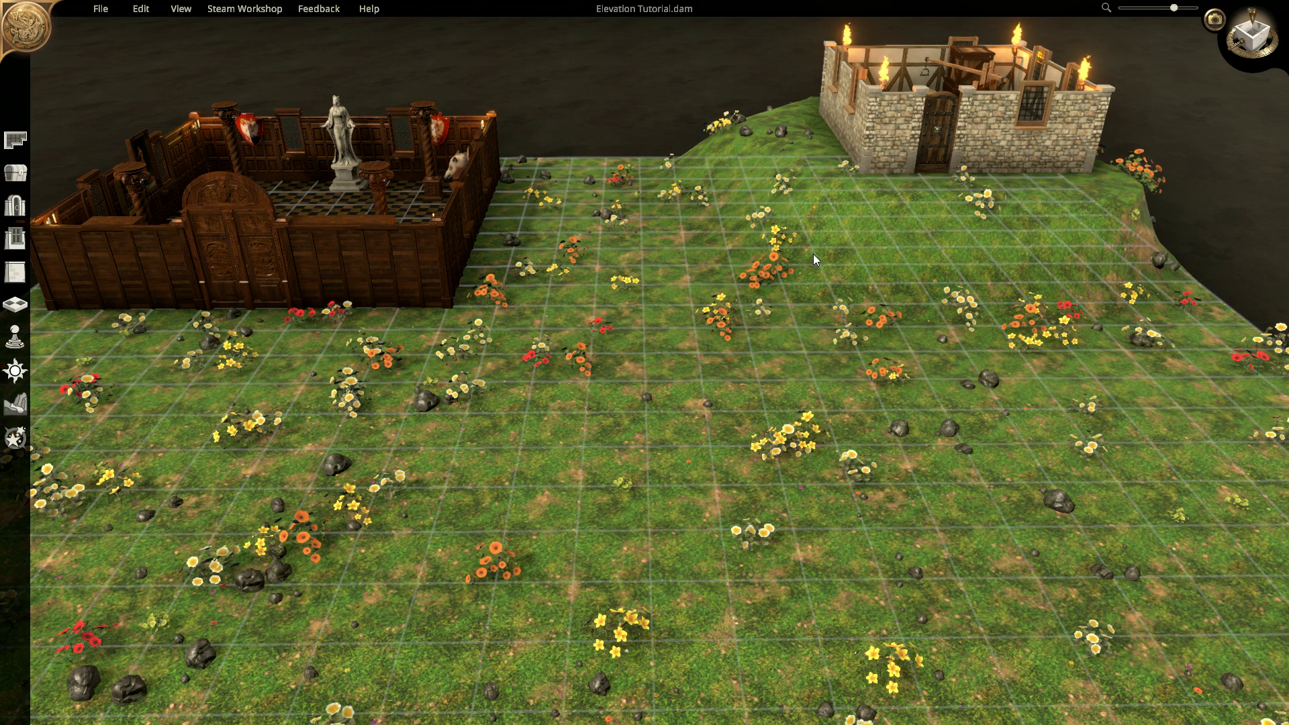
{"action": "scroll", "coordinate": [639, 223], "scroll_direction": "up", "scroll_amount": 5}
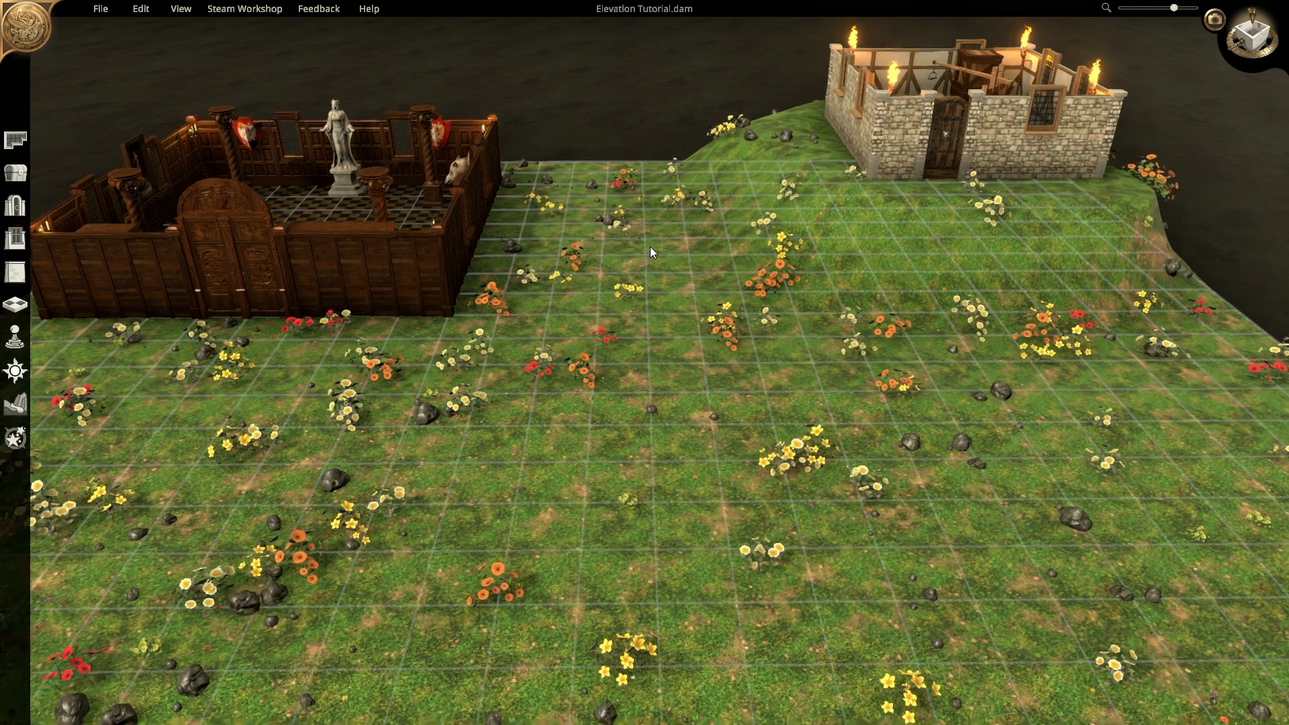
{"action": "scroll", "coordinate": [815, 489], "scroll_direction": "down", "scroll_amount": 5}
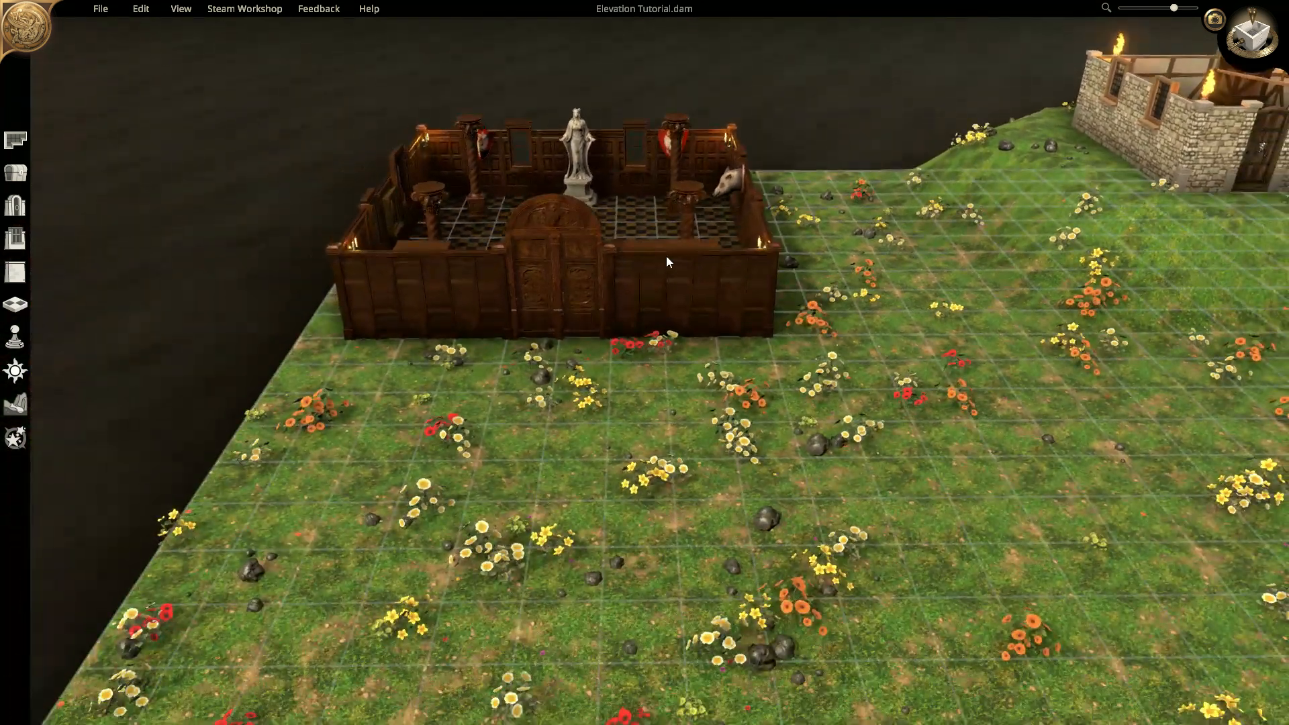
{"action": "middle_click_drag", "start_coordinate": [784, 225], "coordinate": [785, 272]}
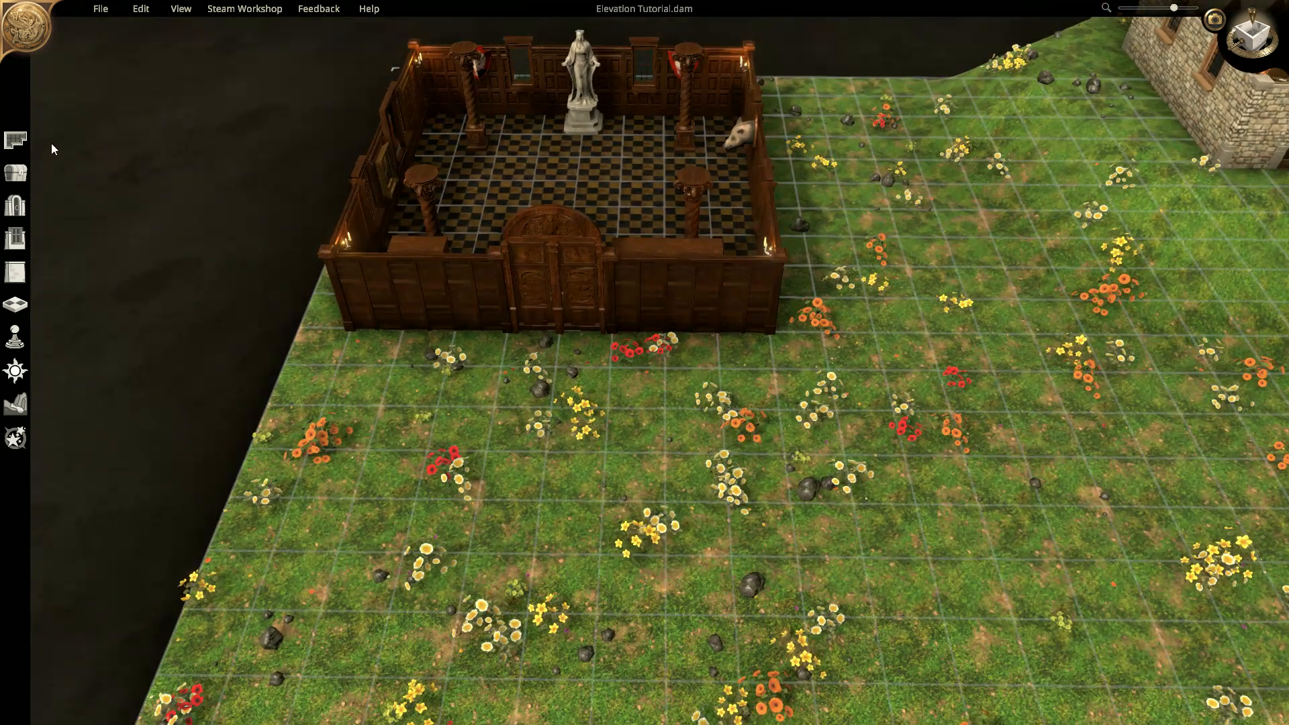
{"action": "left_click", "coordinate": [15, 139]}
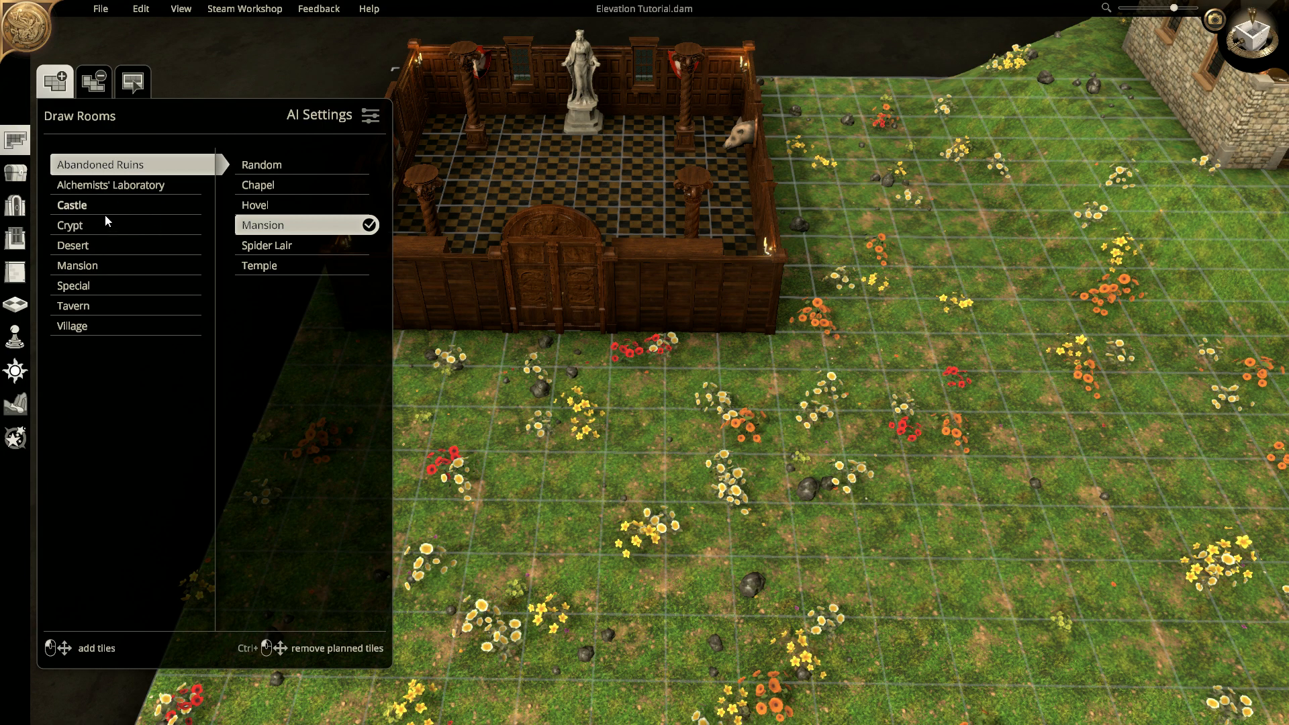
- Build a 3 x 2 Mansion Hallway below the great hall
{"action": "left_click", "coordinate": [94, 267]}
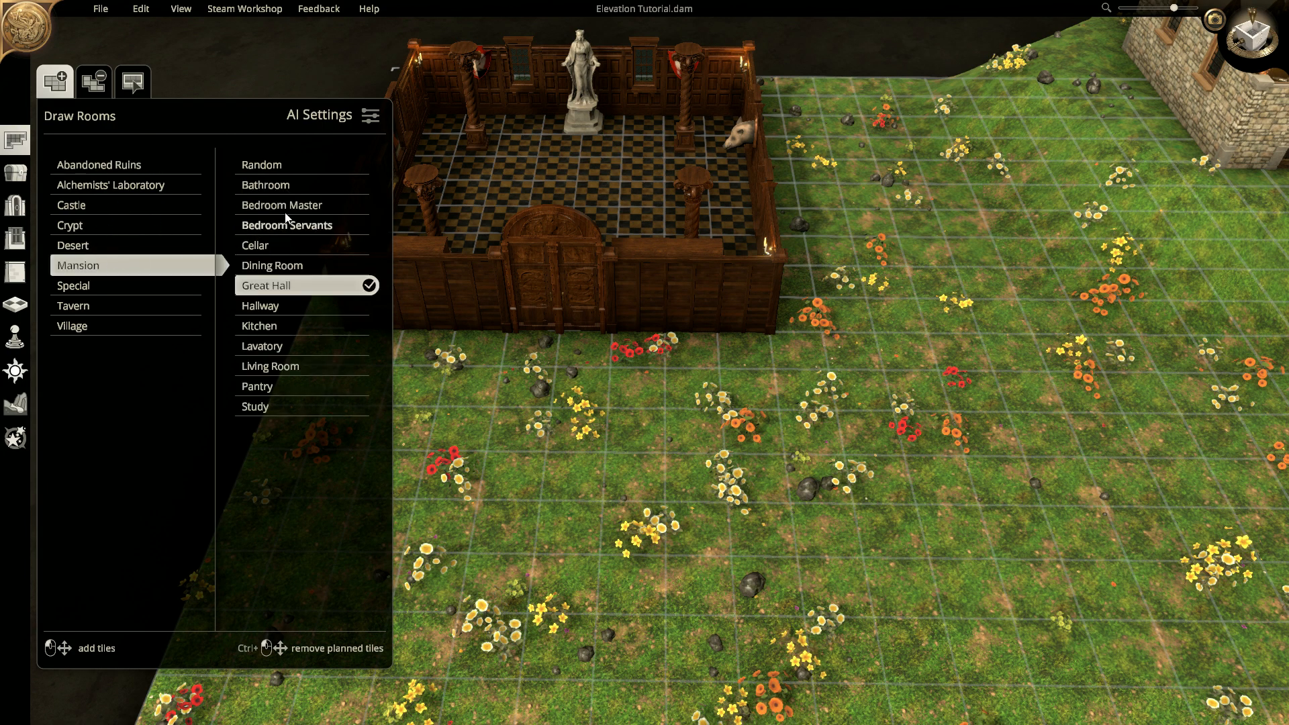
{"action": "left_click", "coordinate": [265, 305]}
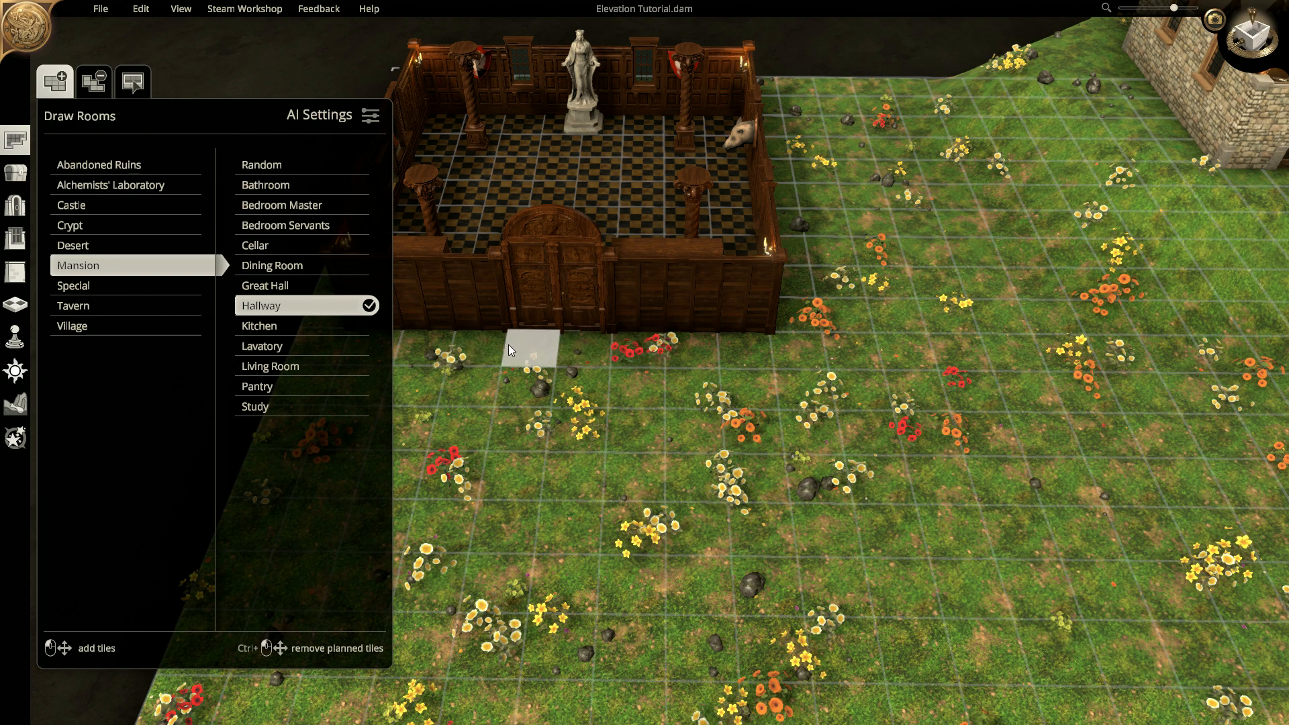
{"action": "left_click_drag", "start_coordinate": [490, 346], "coordinate": [622, 572]}
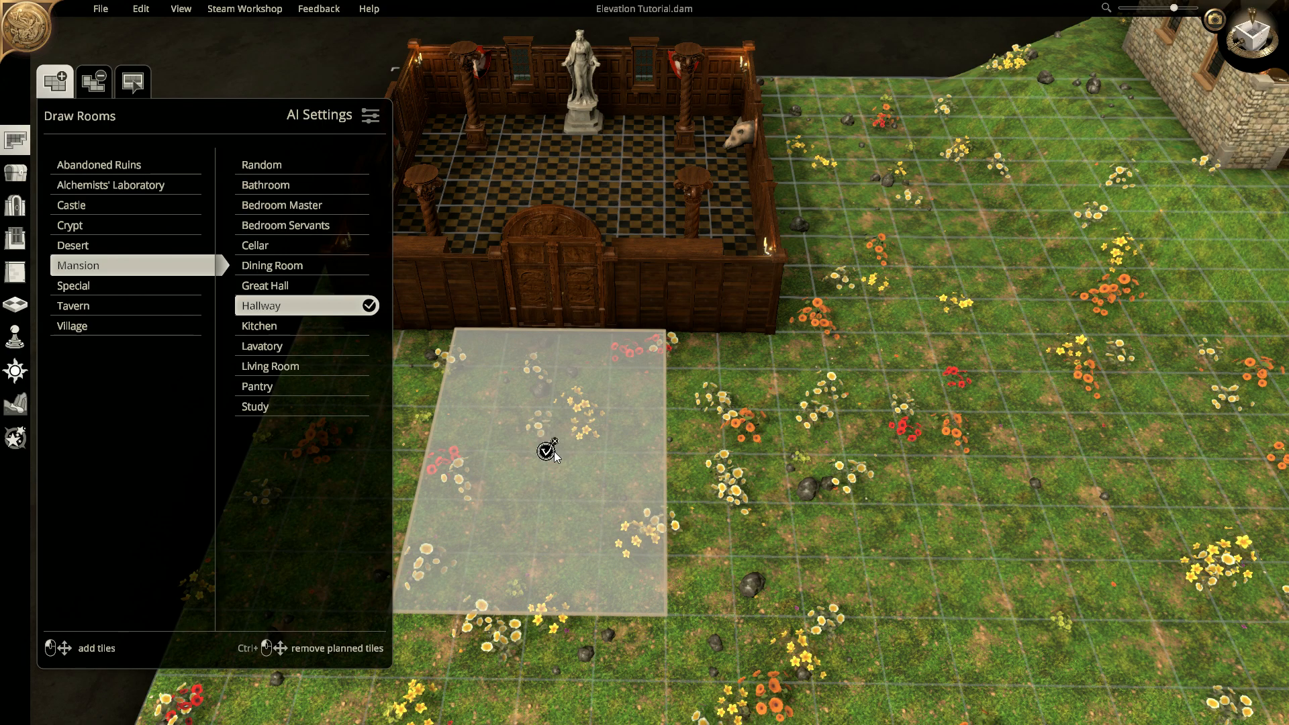
{"action": "left_click", "coordinate": [546, 449]}
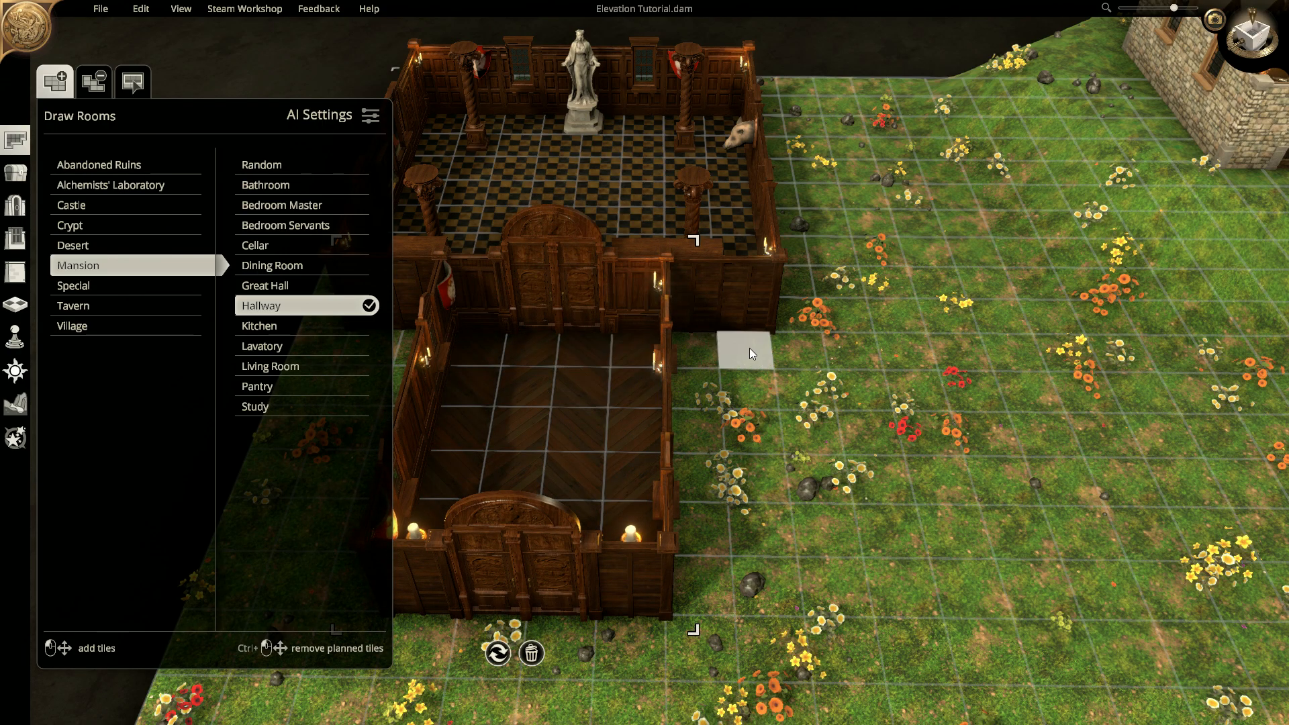
{"action": "middle_click_drag", "start_coordinate": [868, 384], "coordinate": [647, 346]}
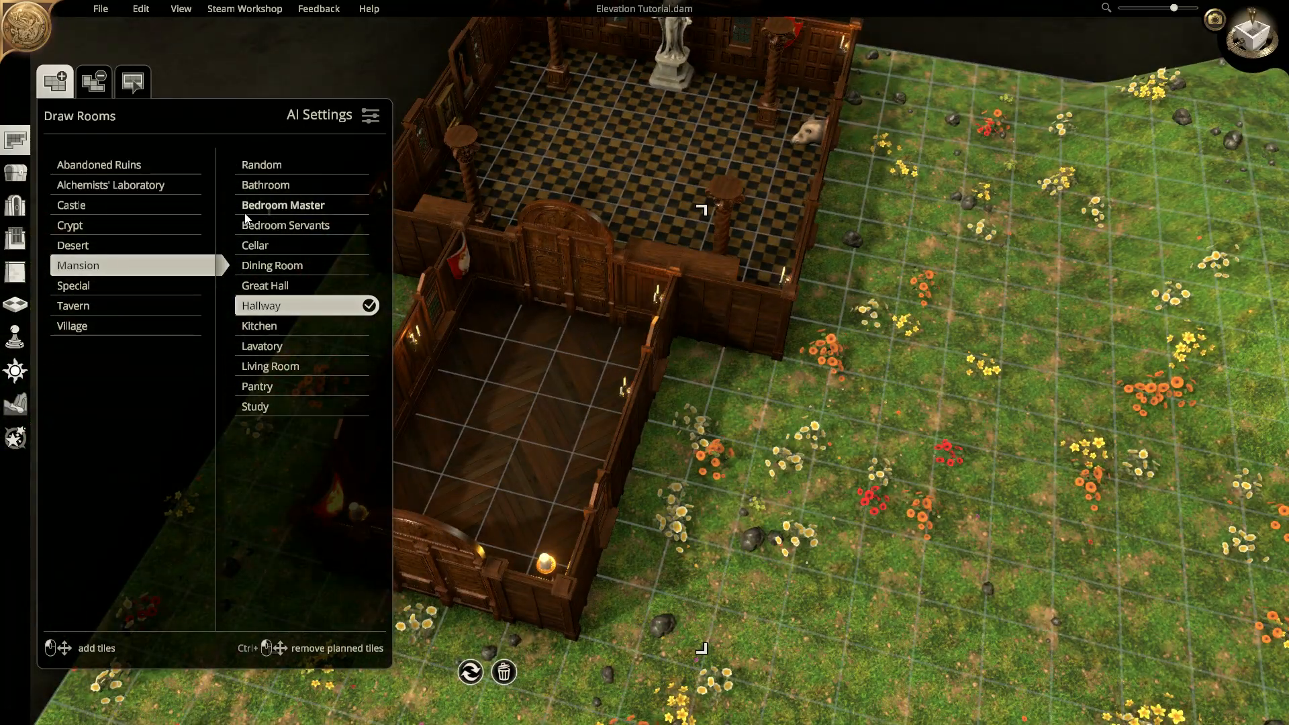
- In Place Objects, swing open the door between the hall and hallway
{"action": "left_click", "coordinate": [15, 172]}
{"action": "left_click", "coordinate": [554, 270]}
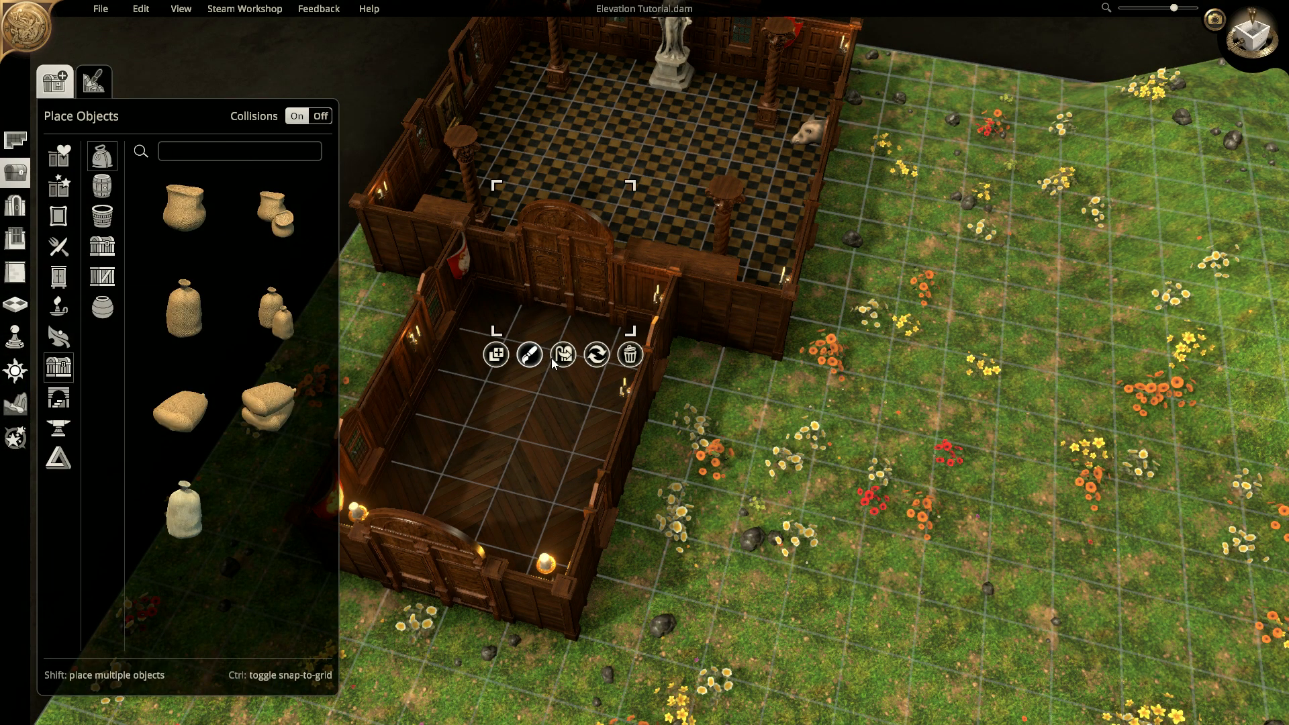
{"action": "left_click", "coordinate": [563, 354]}
{"action": "middle_click_drag", "start_coordinate": [563, 360], "coordinate": [566, 308]}
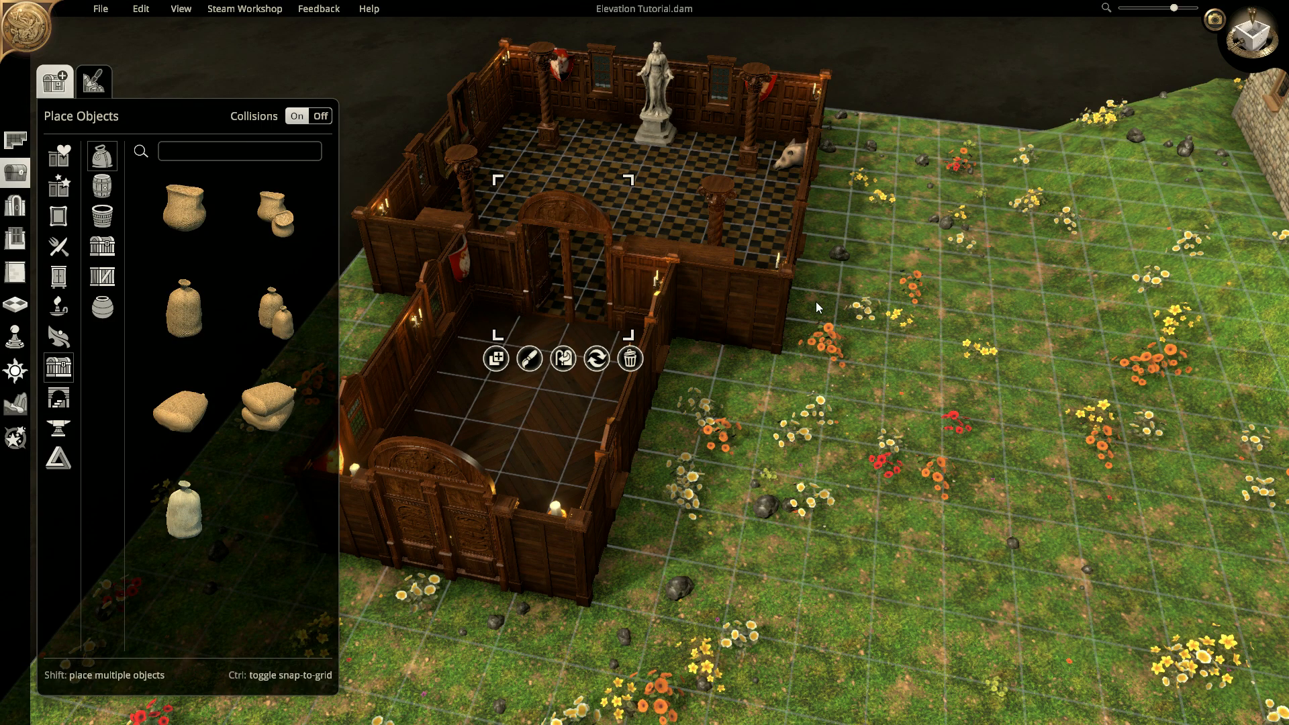
- Close the door between the hall and hallway, then look over the stone smithy
{"action": "left_click", "coordinate": [571, 361]}
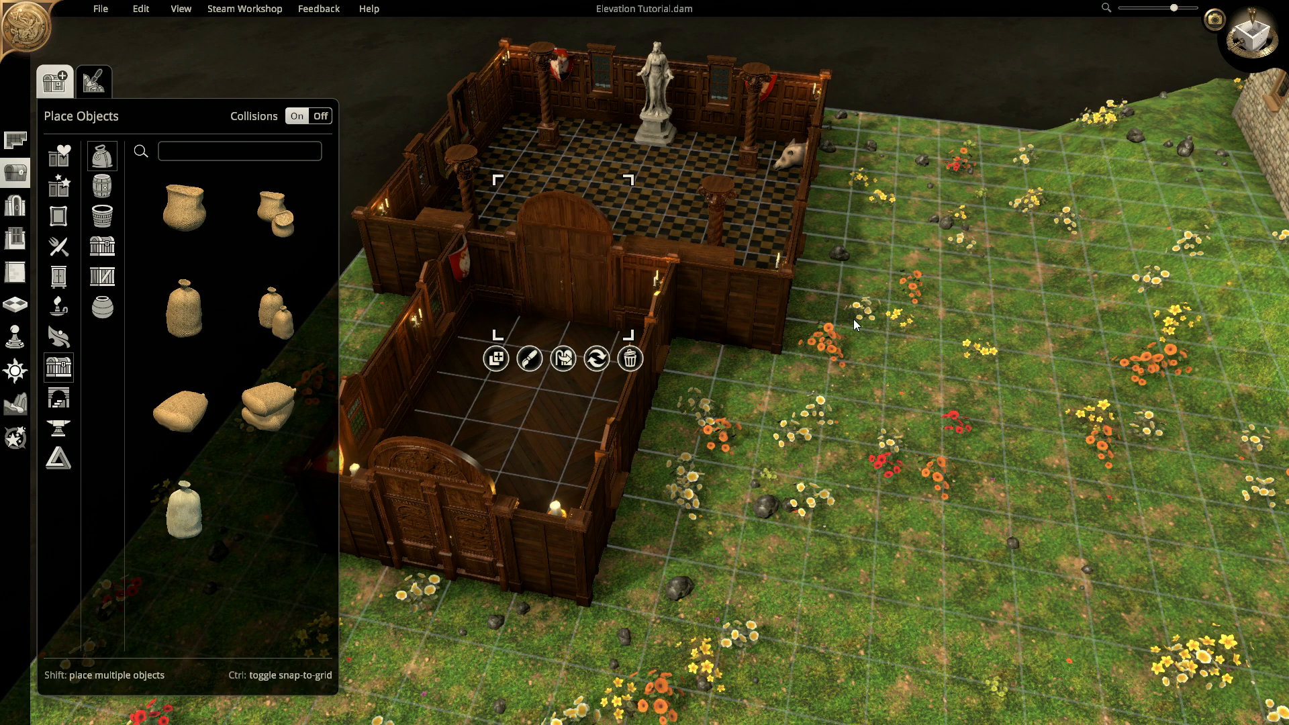
{"action": "middle_click_drag", "start_coordinate": [910, 308], "coordinate": [953, 354]}
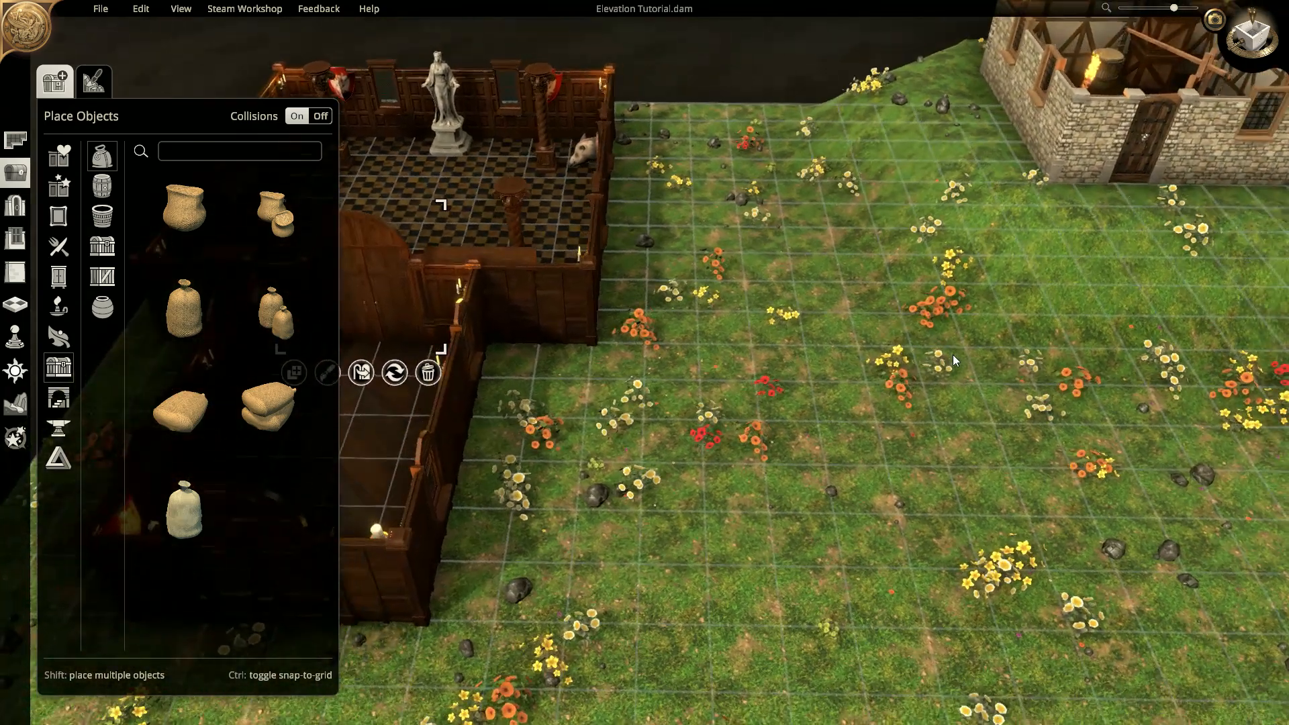
{"action": "middle_click_drag", "start_coordinate": [1024, 286], "coordinate": [691, 265]}
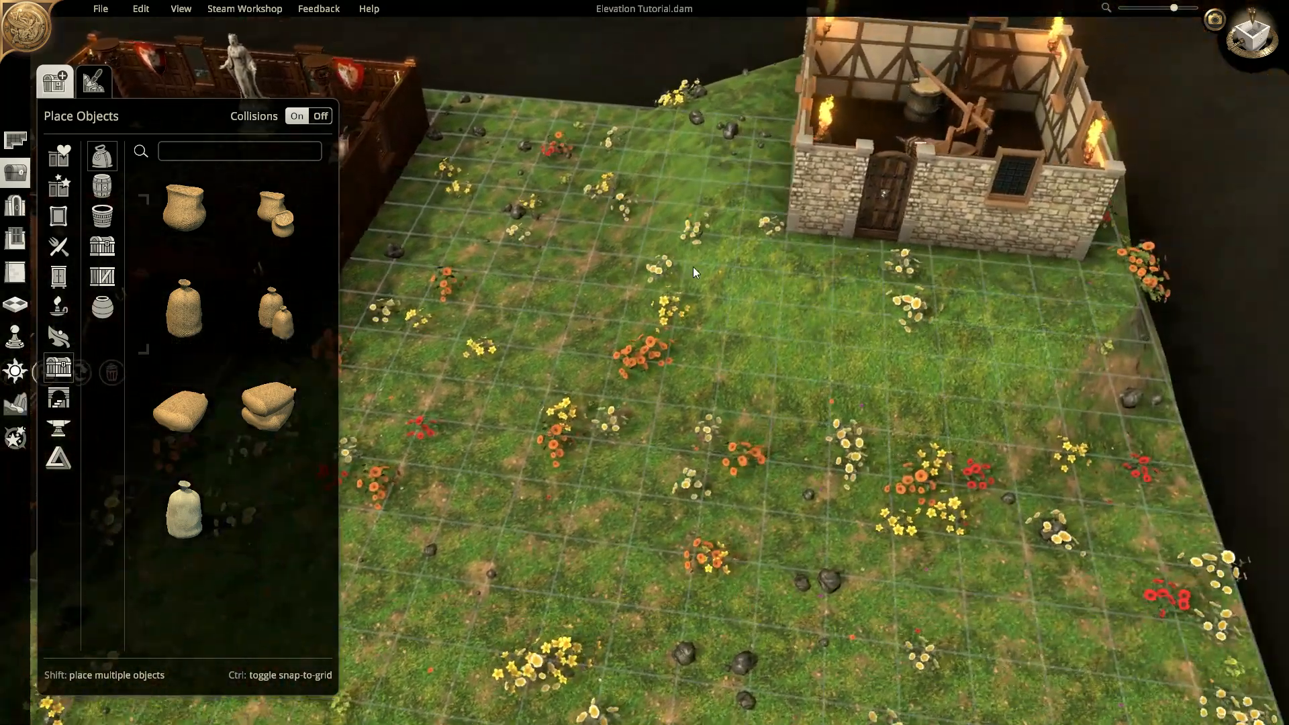
{"action": "middle_click_drag", "start_coordinate": [953, 241], "coordinate": [930, 186]}
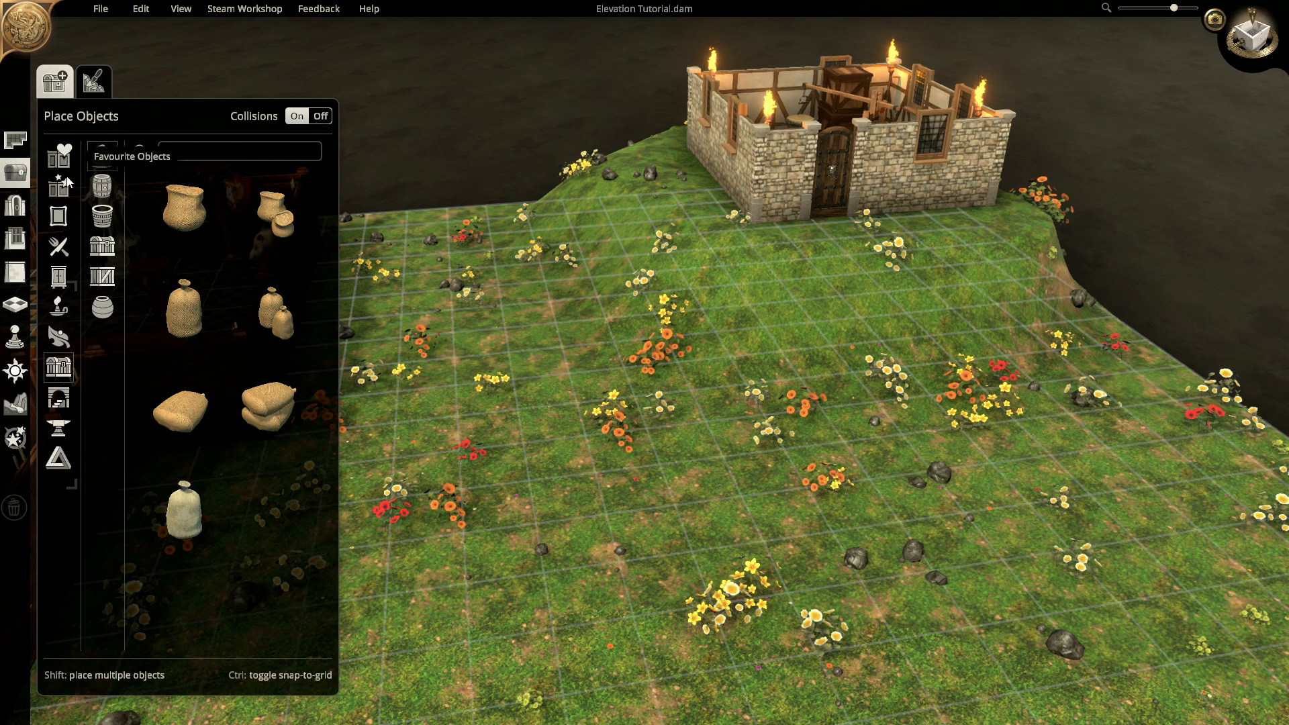
{"action": "right_click_drag", "start_coordinate": [469, 308], "coordinate": [435, 339]}
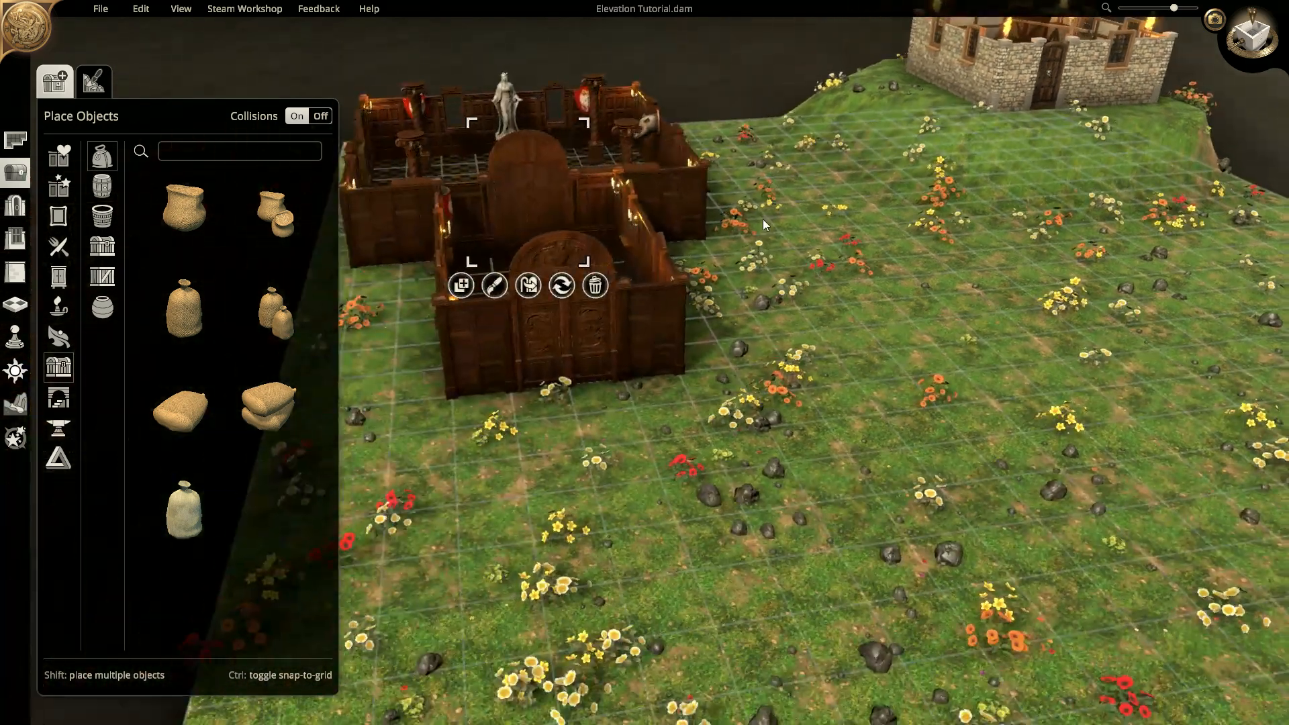
{"action": "right_click_drag", "start_coordinate": [803, 263], "coordinate": [762, 323]}
{"action": "middle_click_drag", "start_coordinate": [761, 323], "coordinate": [731, 280]}
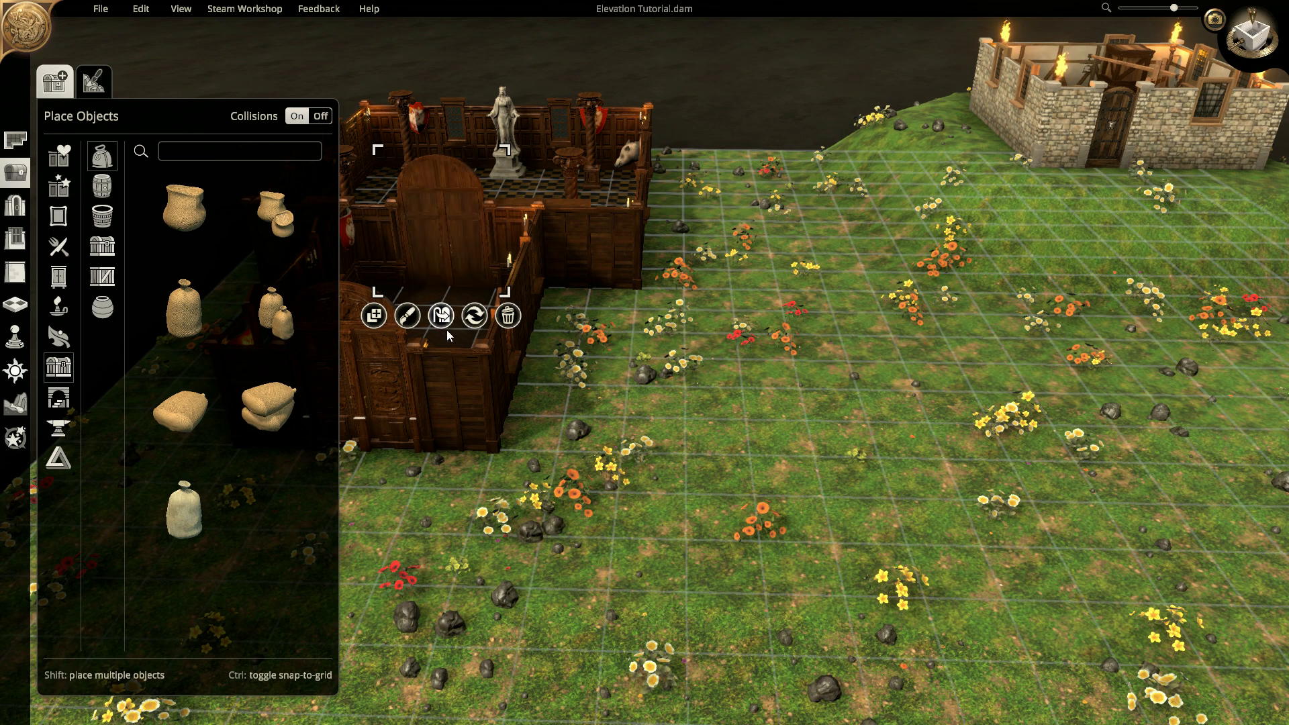
- Reframe the view to show all buildings and save the map
{"action": "scroll", "coordinate": [932, 359], "scroll_direction": "down", "scroll_amount": 4}
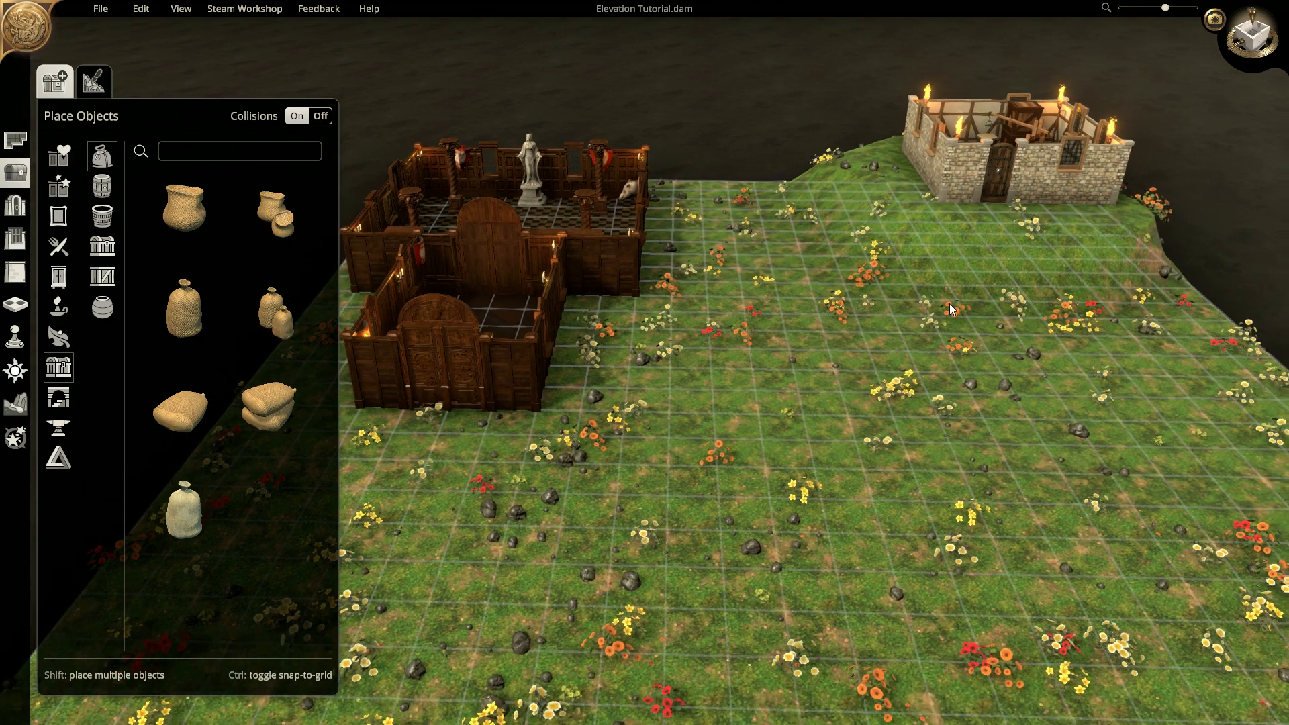
{"action": "right_click_drag", "start_coordinate": [949, 309], "coordinate": [912, 302]}
{"action": "right_click_drag", "start_coordinate": [832, 500], "coordinate": [872, 480]}
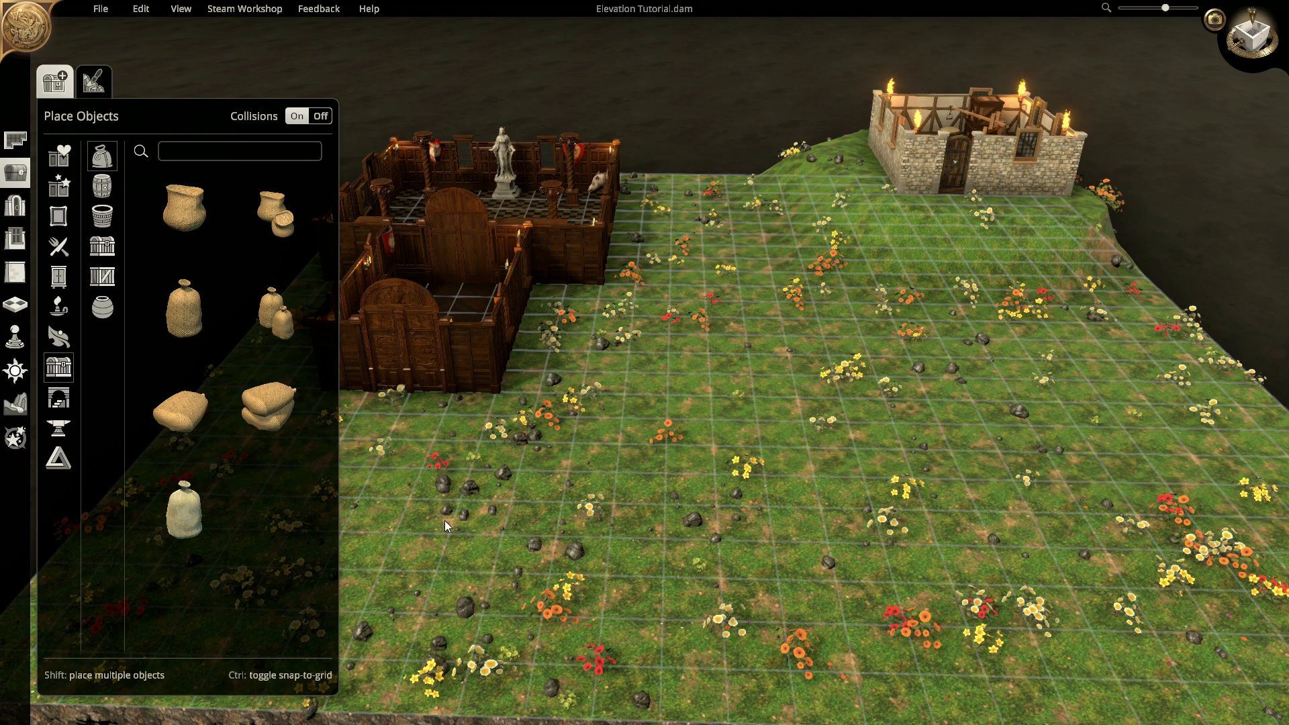
{"action": "left_click", "coordinate": [100, 9]}
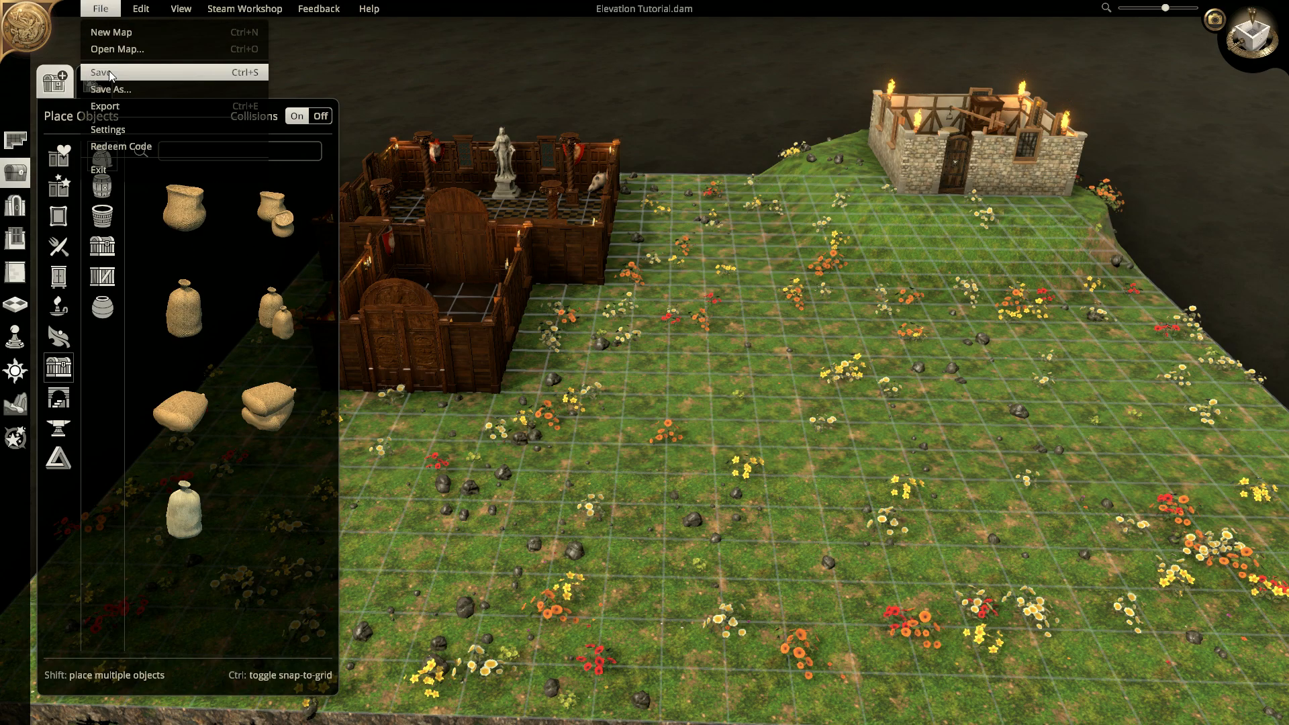
{"action": "left_click", "coordinate": [107, 73]}
- Open the Elevation Tutorial map file from the Maps folder in Notepad
{"action": "key", "text": "super"}
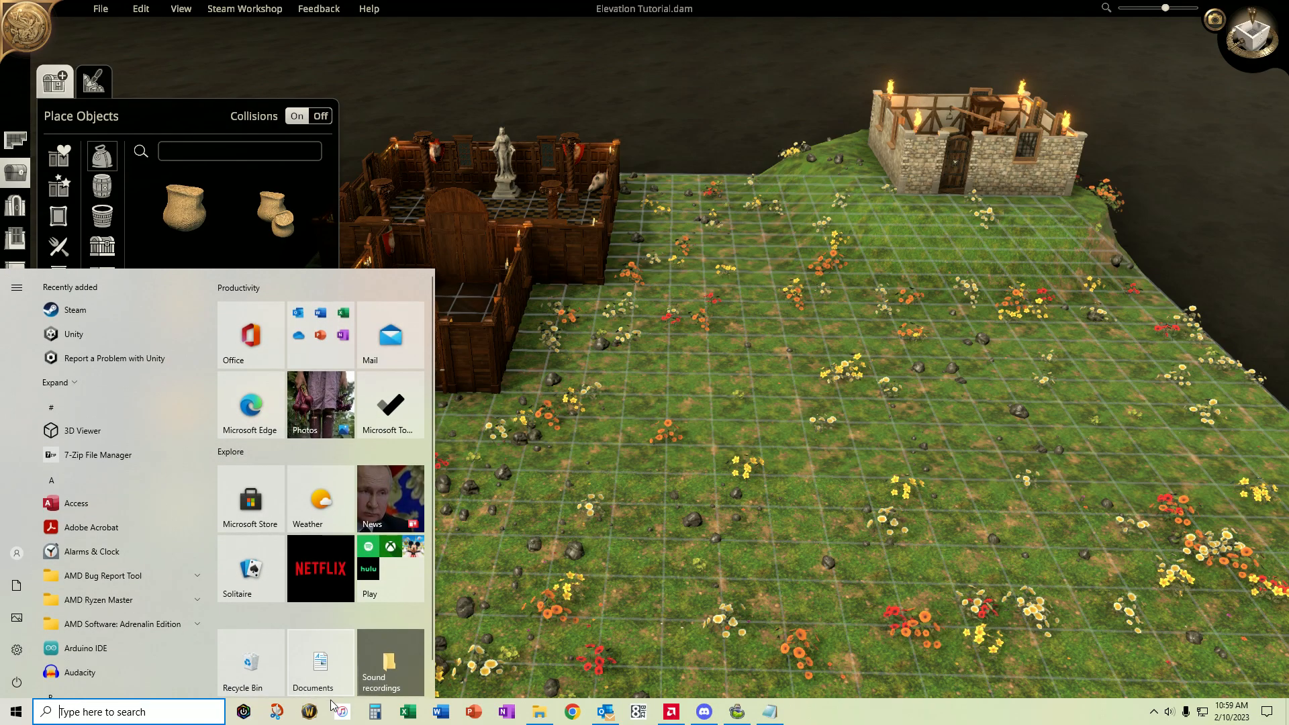
{"action": "left_click", "coordinate": [535, 702]}
{"action": "right_click", "coordinate": [186, 107]}
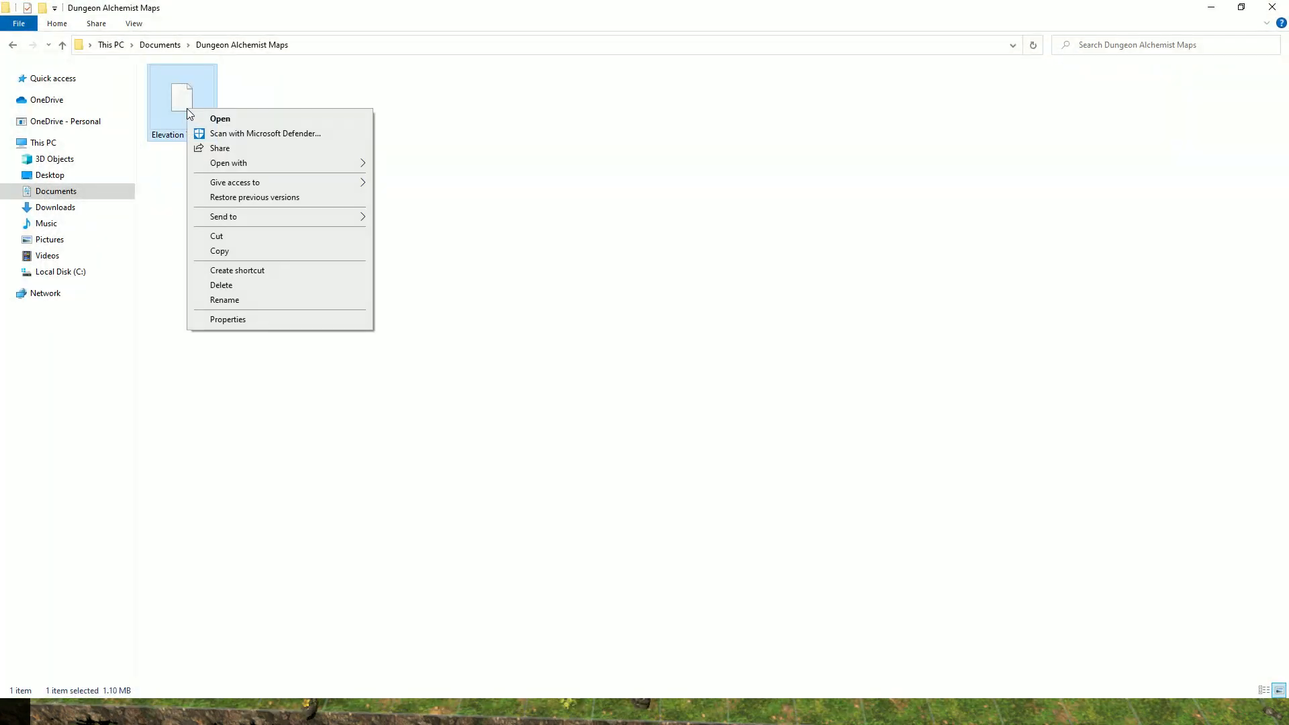
{"action": "mouse_move", "coordinate": [245, 164]}
{"action": "left_click", "coordinate": [405, 164]}
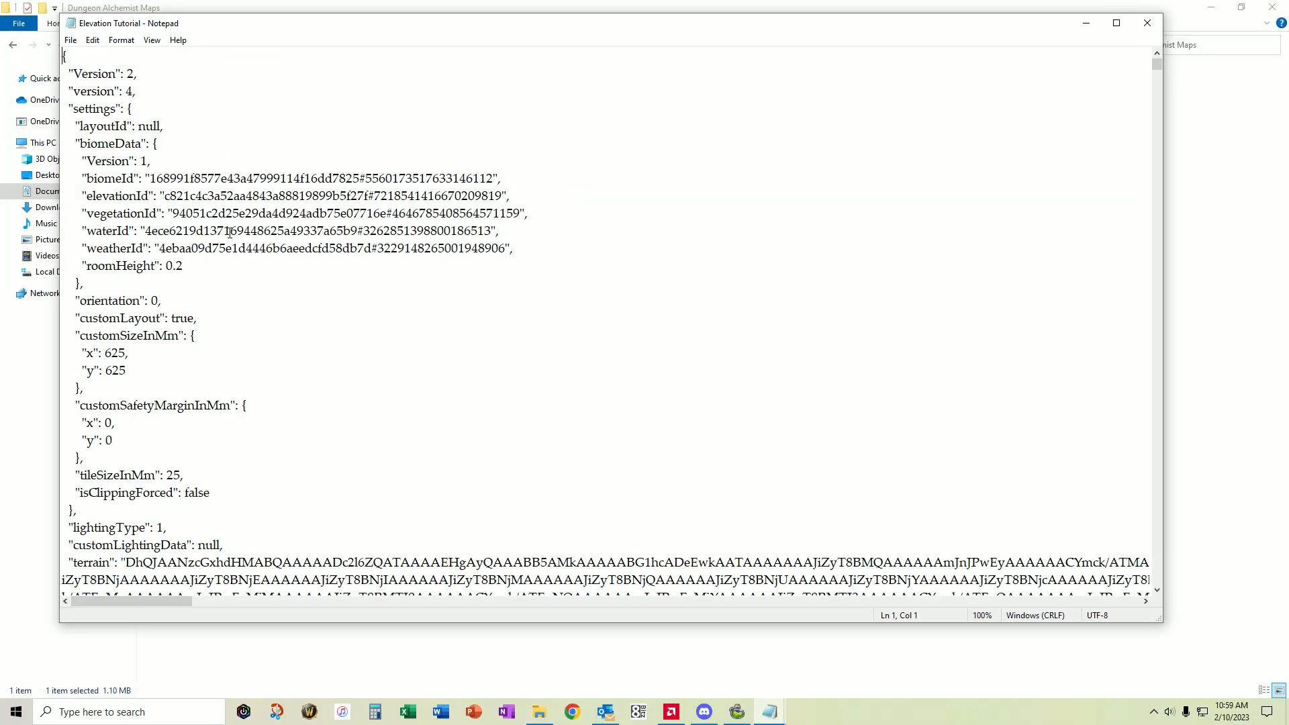
- Change roomHeight from 0.2 to 5, save, and close Notepad
{"action": "key", "text": "BackSpace"}
{"action": "left_click", "coordinate": [72, 41]}
{"action": "left_click", "coordinate": [91, 98]}
{"action": "left_click", "coordinate": [1147, 26]}
- Minimize the Maps folder and reload the Elevation Tutorial map
{"action": "left_click", "coordinate": [1210, 9]}
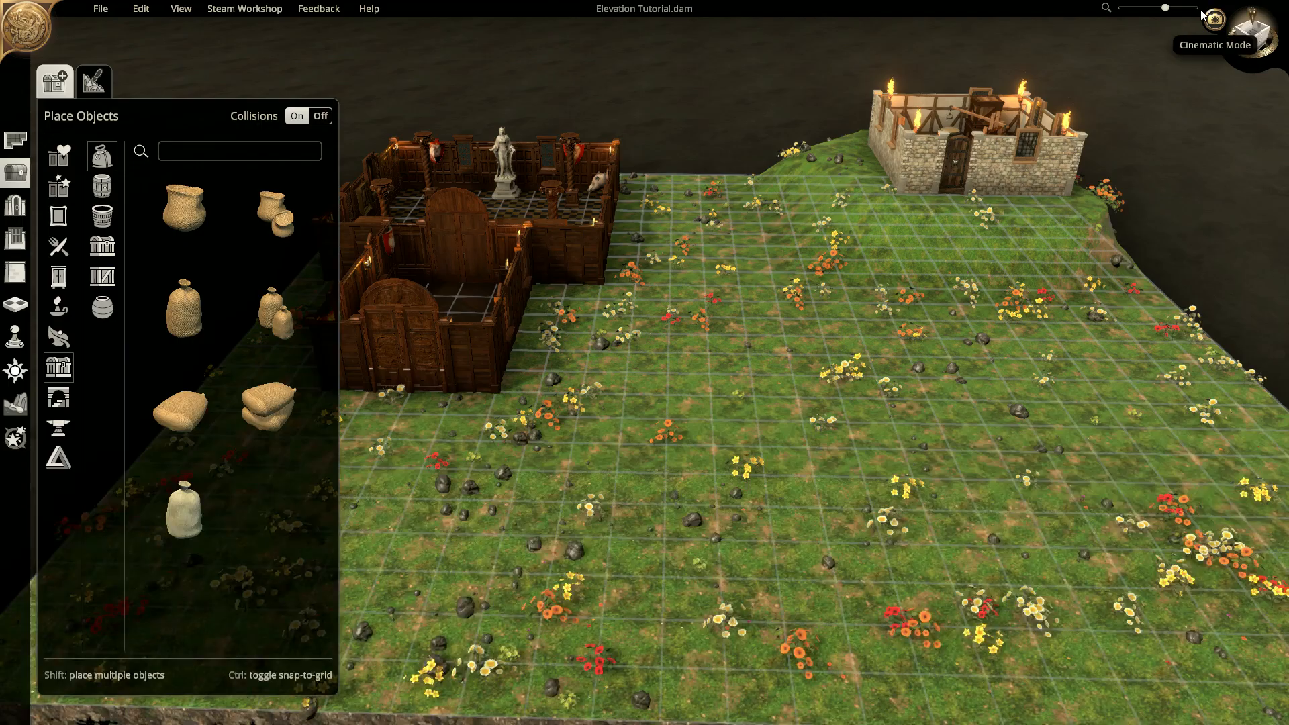
{"action": "left_click", "coordinate": [101, 9]}
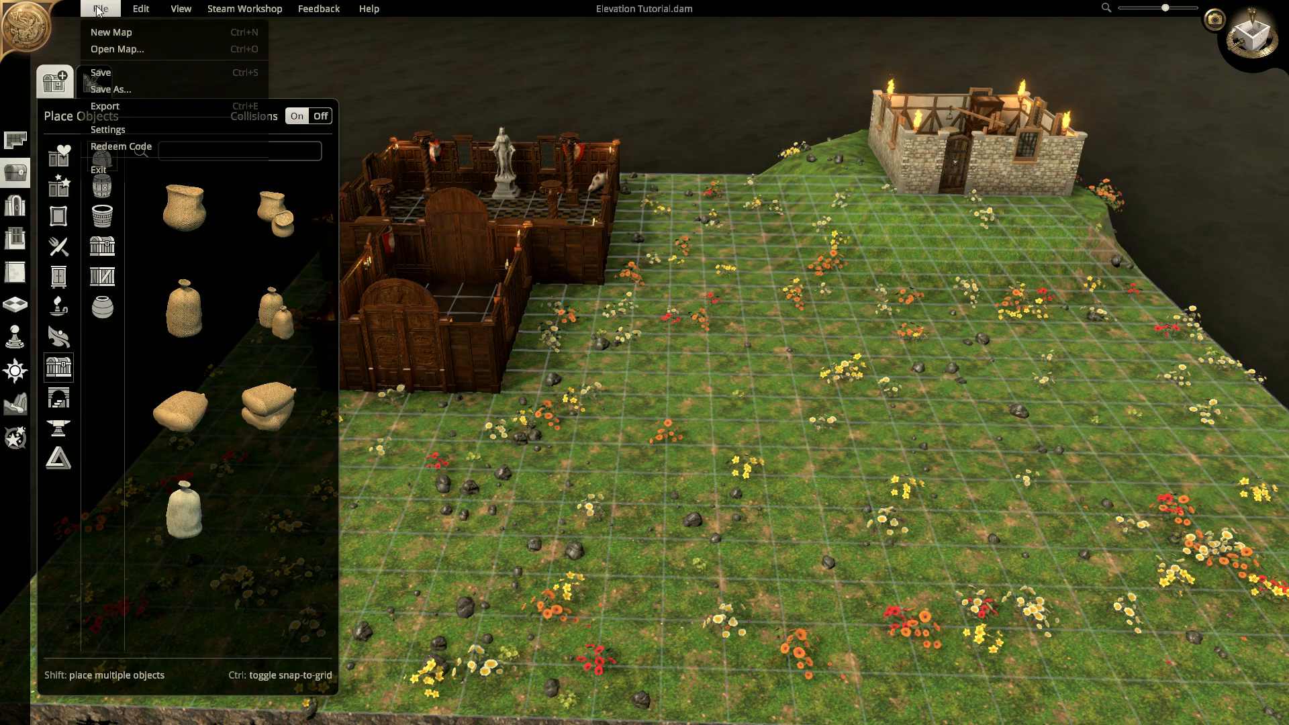
{"action": "left_click", "coordinate": [117, 51]}
{"action": "double_click", "coordinate": [155, 104]}
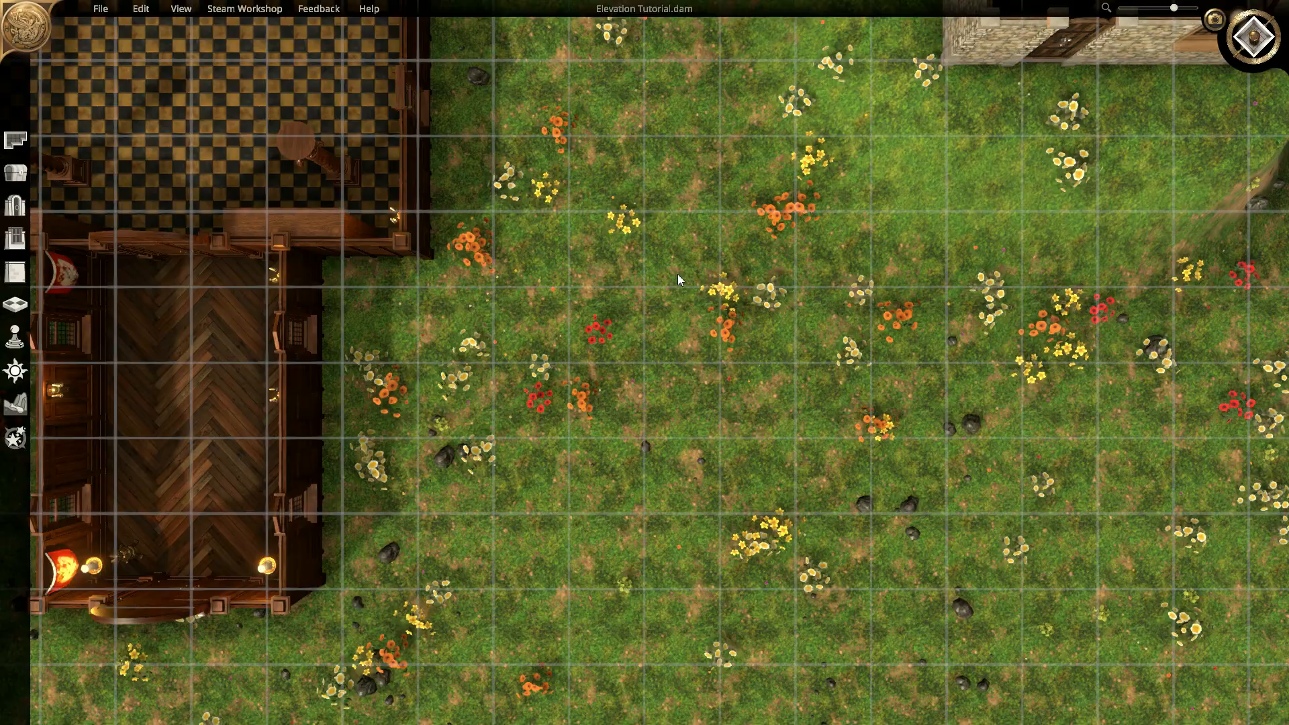
- Tilt and orbit the camera to settle on the empty grass at the map's left
{"action": "middle_click_drag", "start_coordinate": [678, 274], "coordinate": [704, 4]}
{"action": "middle_click_drag", "start_coordinate": [711, 369], "coordinate": [712, 361]}
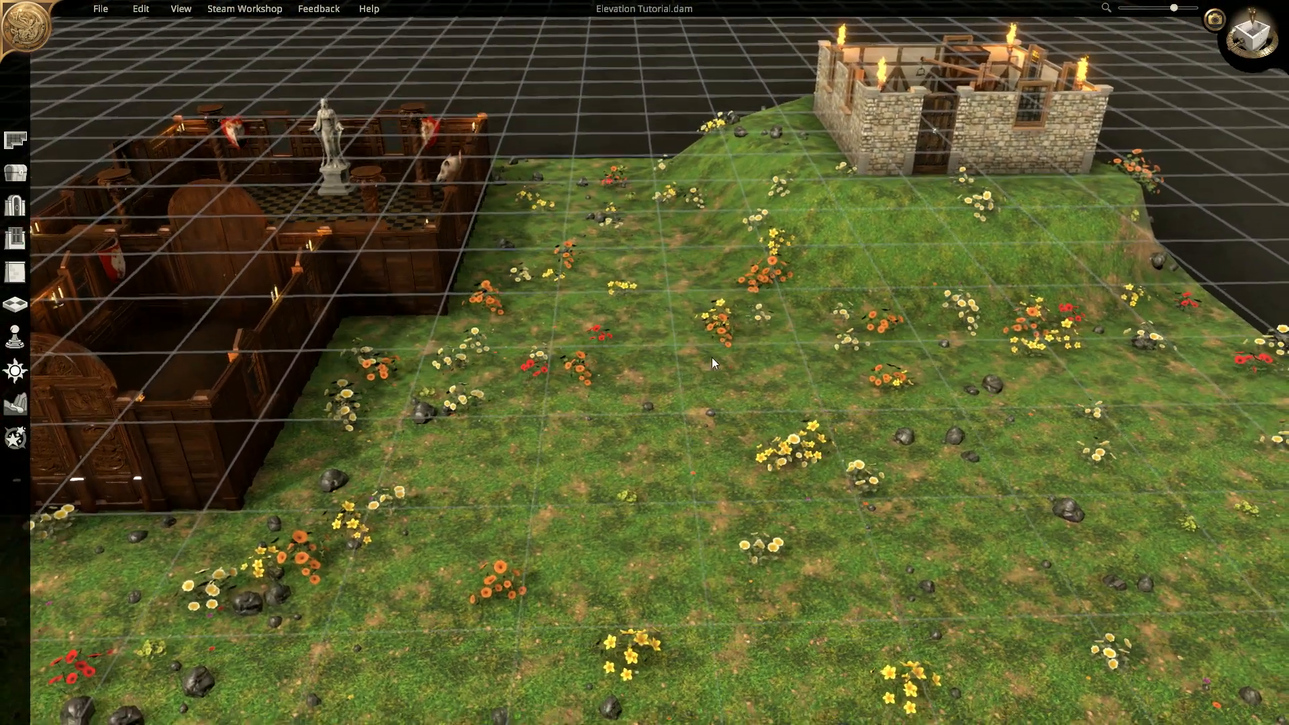
{"action": "scroll", "coordinate": [713, 363], "scroll_direction": "down", "scroll_amount": 3}
{"action": "middle_click_drag", "start_coordinate": [1017, 232], "coordinate": [688, 246]}
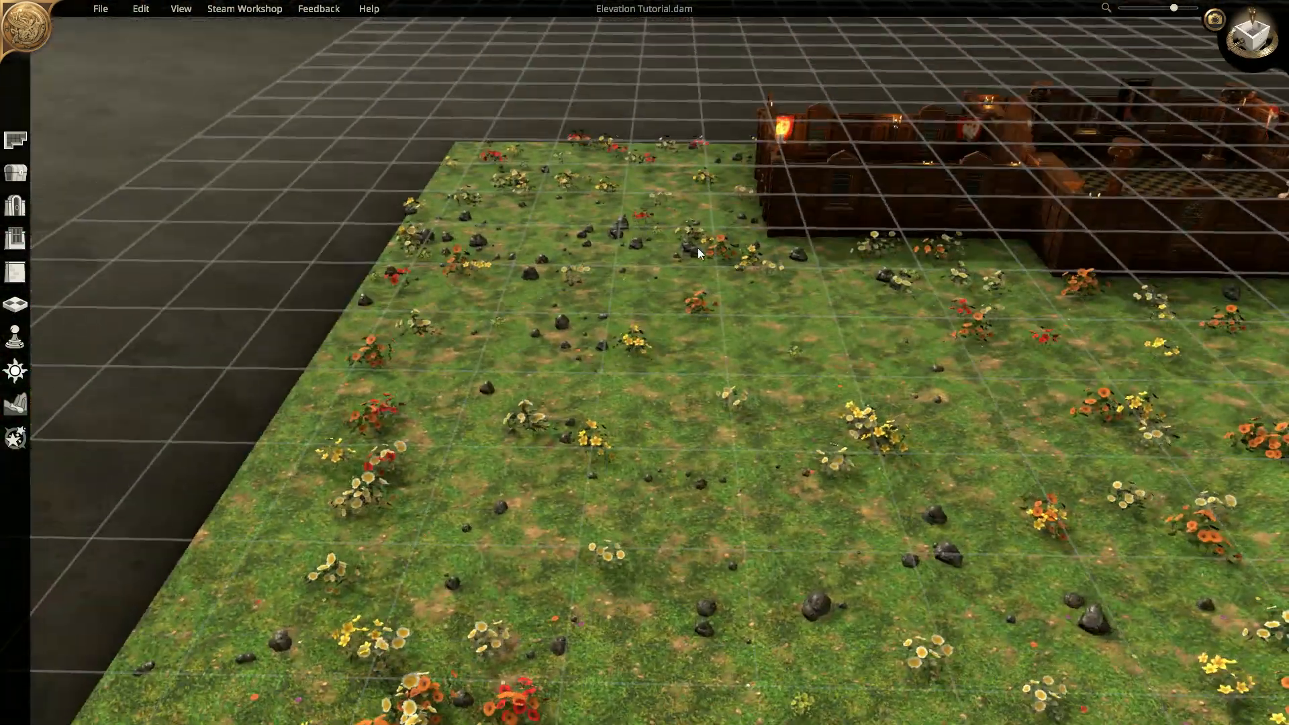
{"action": "scroll", "coordinate": [862, 379], "scroll_direction": "down", "scroll_amount": 5}
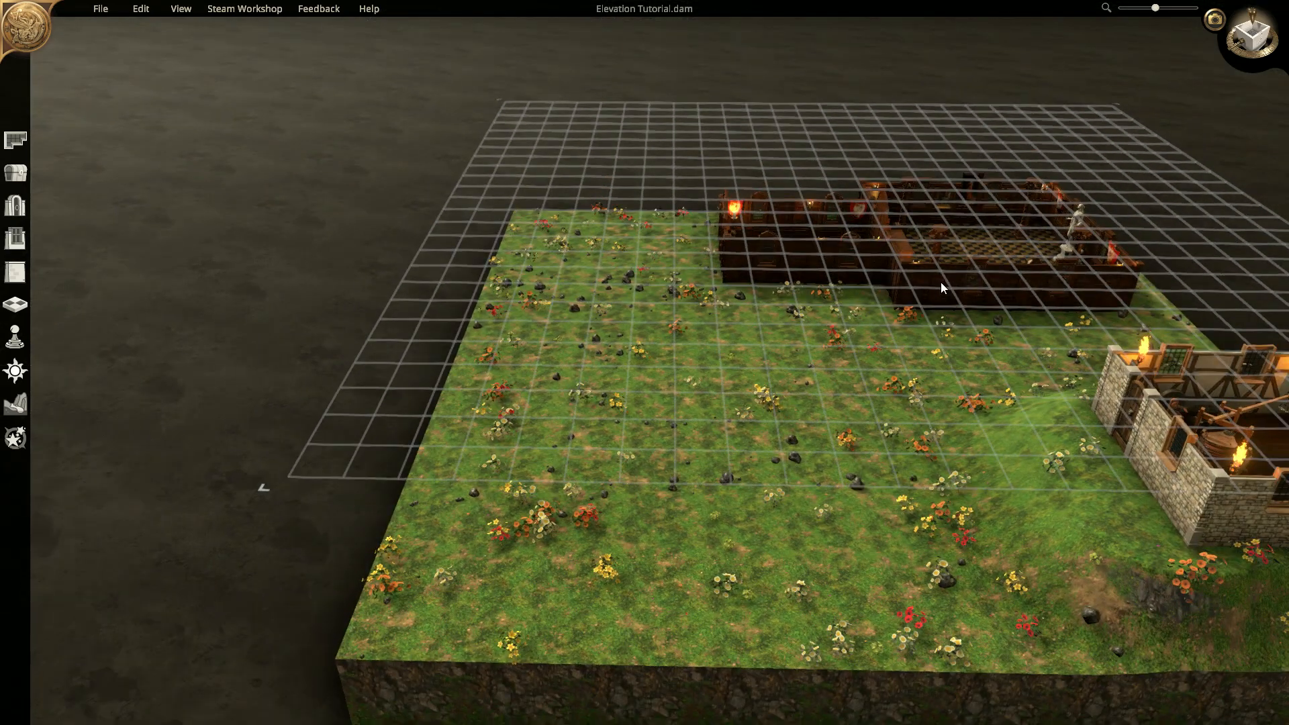
{"action": "middle_click_drag", "start_coordinate": [940, 322], "coordinate": [890, 306]}
{"action": "right_click_drag", "start_coordinate": [948, 277], "coordinate": [907, 304]}
{"action": "right_click_drag", "start_coordinate": [1053, 366], "coordinate": [912, 382]}
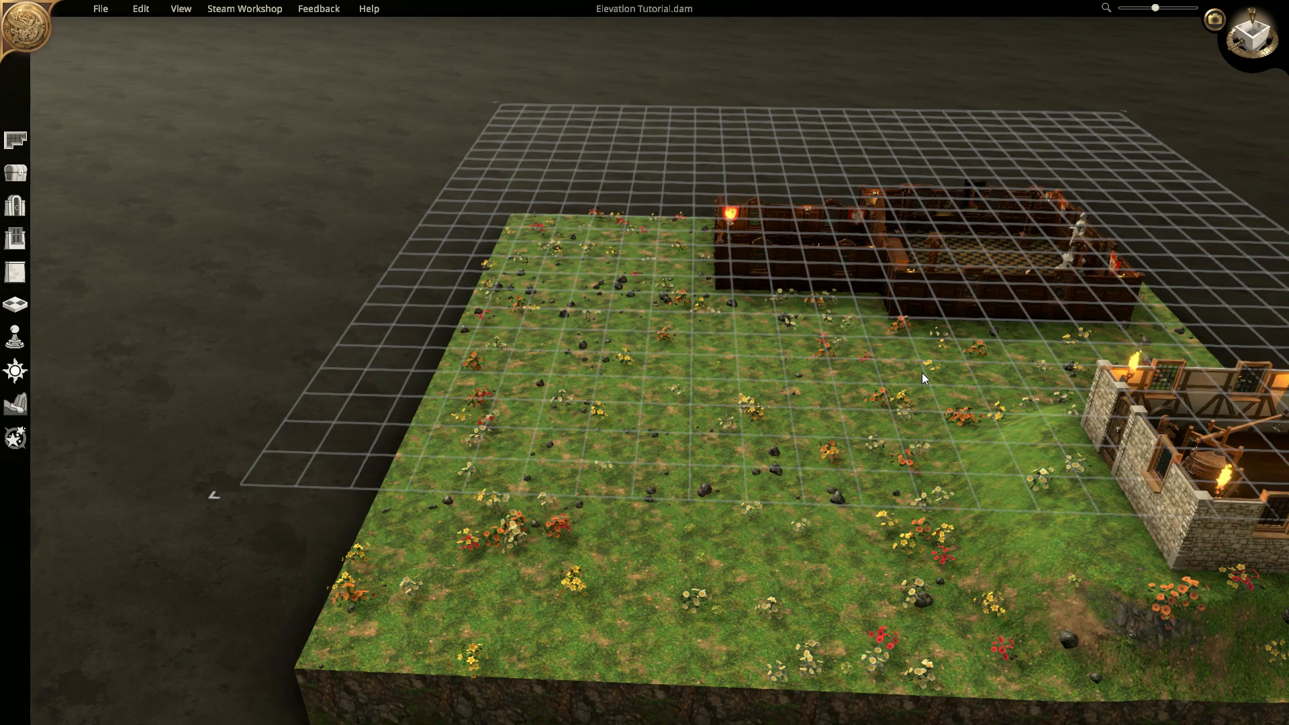
- Draw a 7 x 4 Village Cabin at the grass's left edge
{"action": "left_click", "coordinate": [14, 139]}
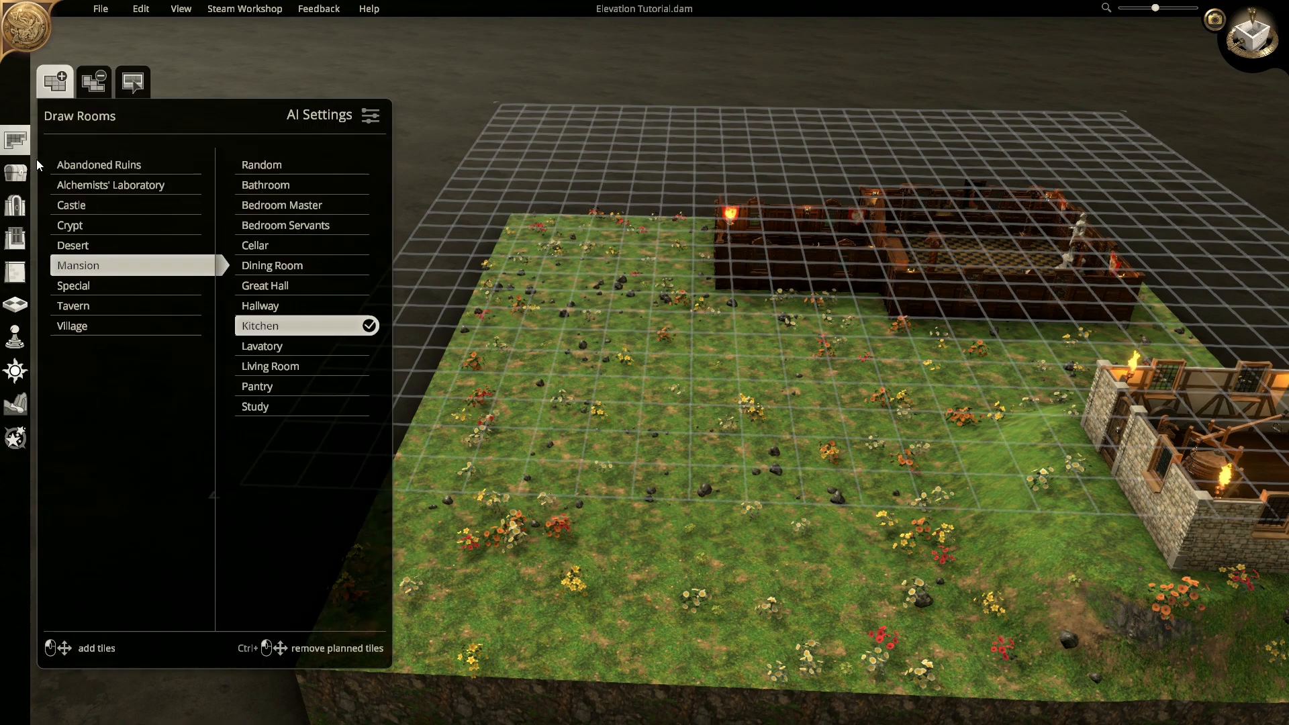
{"action": "left_click", "coordinate": [91, 324]}
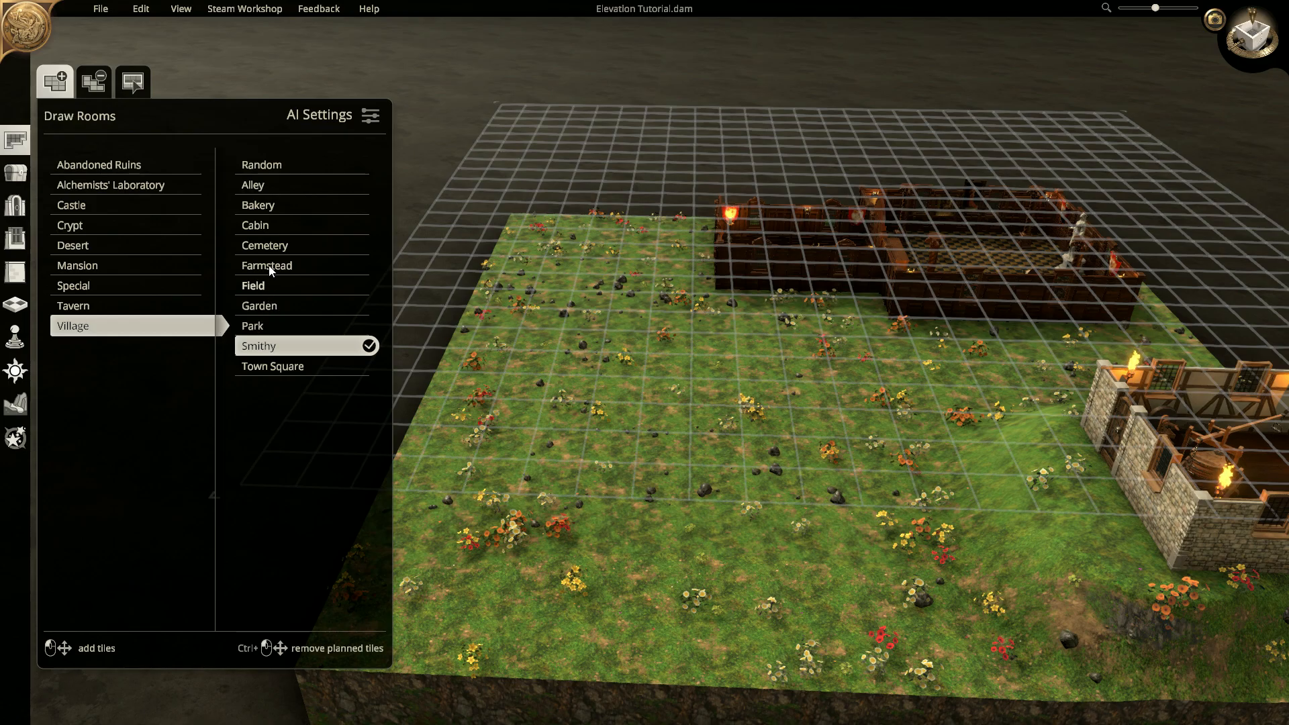
{"action": "left_click", "coordinate": [258, 226]}
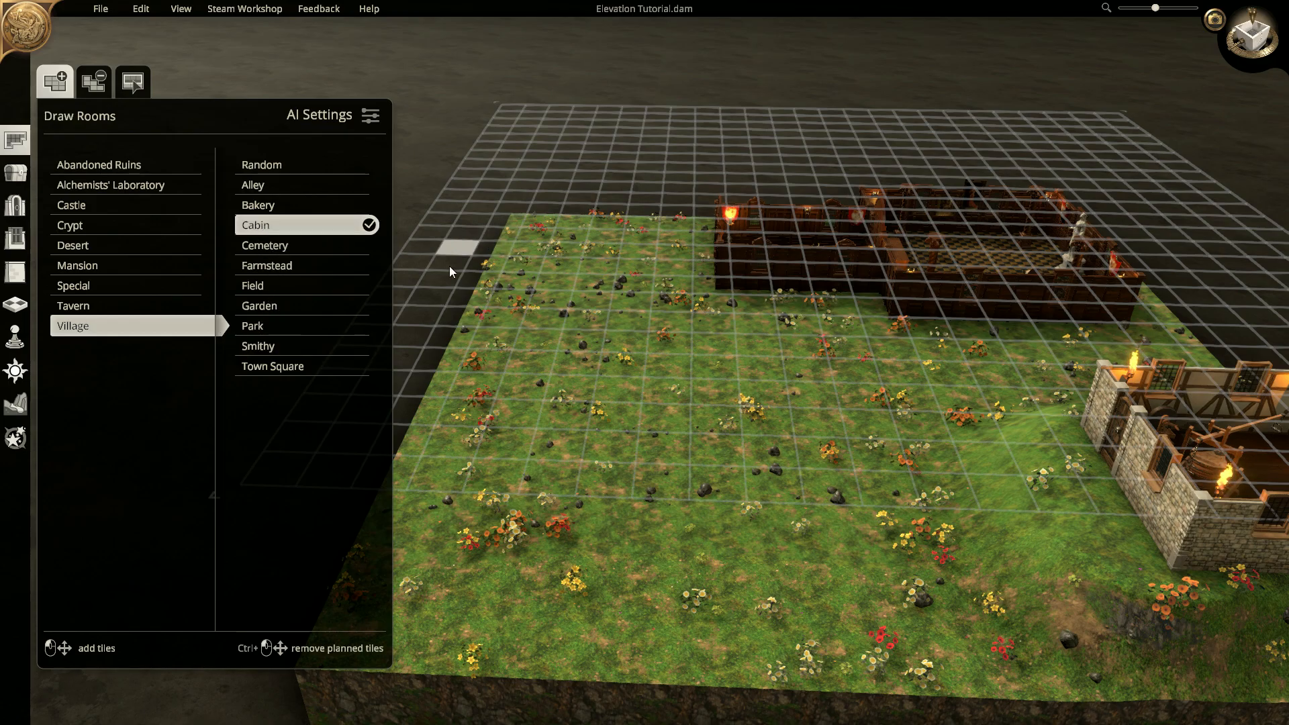
{"action": "left_click_drag", "start_coordinate": [426, 266], "coordinate": [490, 381]}
{"action": "left_click", "coordinate": [436, 314]}
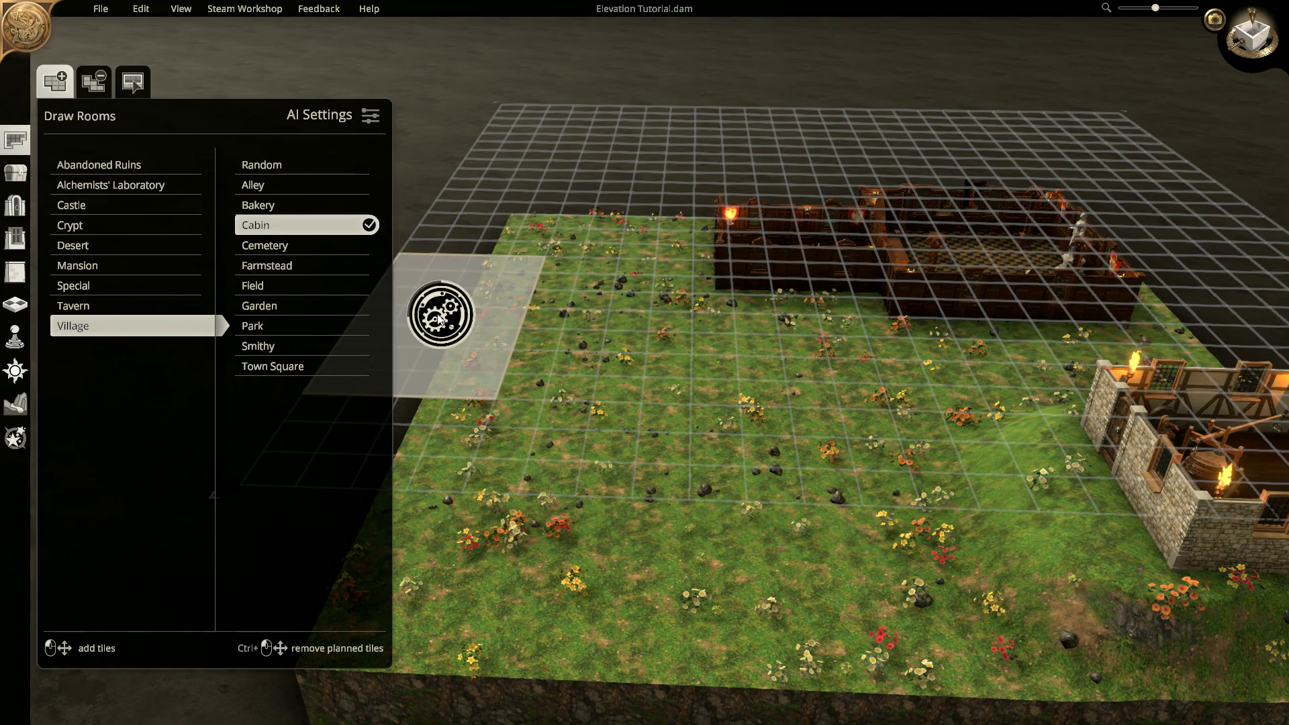
{"action": "right_click_drag", "start_coordinate": [731, 381], "coordinate": [743, 279]}
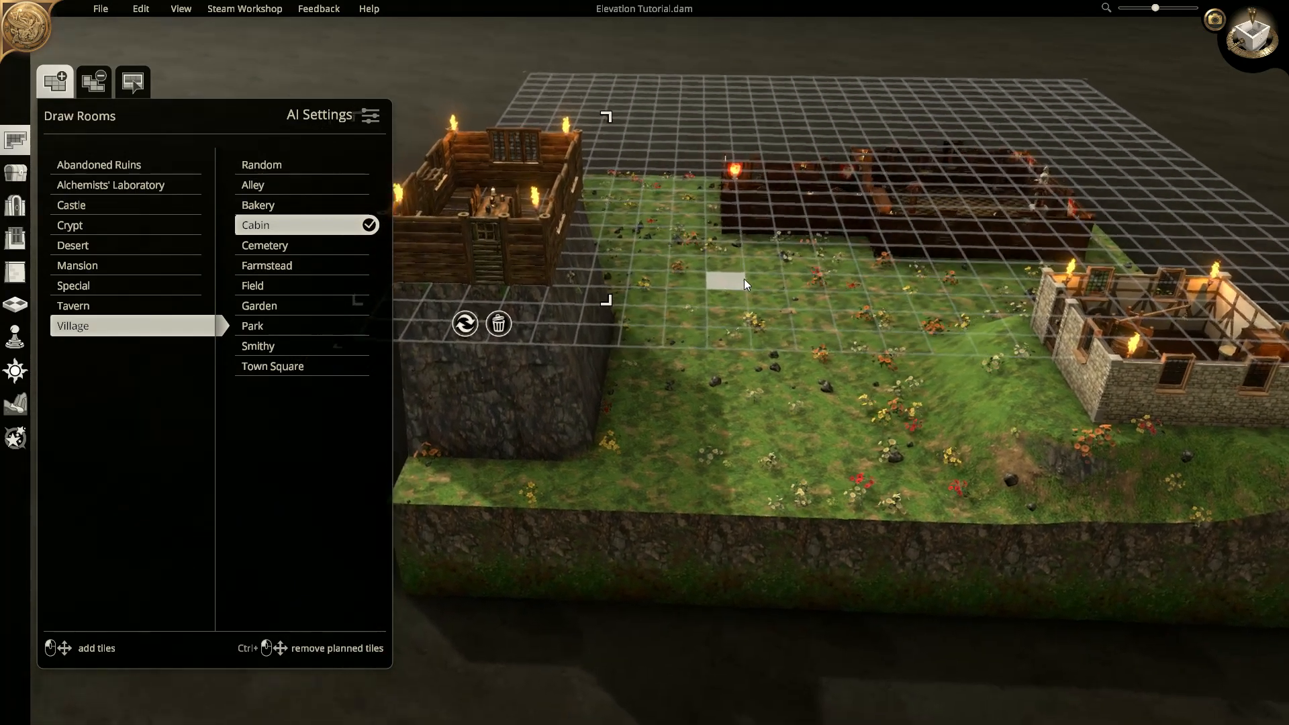
- Flatten terrain to room height to build a grassy slope below the cabin's cliff
{"action": "left_click", "coordinate": [16, 404]}
{"action": "left_click", "coordinate": [78, 229]}
{"action": "left_click", "coordinate": [125, 339]}
{"action": "mouse_move", "coordinate": [402, 347]}
{"action": "left_mouse_down"}
{"action": "mouse_move", "coordinate": [465, 320]}
{"action": "mouse_move", "coordinate": [458, 384]}
{"action": "mouse_move", "coordinate": [456, 341]}
{"action": "mouse_move", "coordinate": [547, 390]}
{"action": "mouse_move", "coordinate": [610, 331]}
{"action": "mouse_move", "coordinate": [579, 213]}
{"action": "mouse_move", "coordinate": [573, 296]}
{"action": "mouse_move", "coordinate": [558, 301]}
{"action": "mouse_move", "coordinate": [580, 268]}
{"action": "mouse_move", "coordinate": [587, 216]}
{"action": "mouse_move", "coordinate": [548, 303]}
{"action": "mouse_move", "coordinate": [407, 305]}
{"action": "mouse_move", "coordinate": [569, 332]}
{"action": "mouse_move", "coordinate": [608, 237]}
{"action": "mouse_move", "coordinate": [624, 264]}
{"action": "mouse_move", "coordinate": [557, 356]}
{"action": "mouse_move", "coordinate": [441, 345]}
{"action": "mouse_move", "coordinate": [441, 367]}
{"action": "left_mouse_up"}
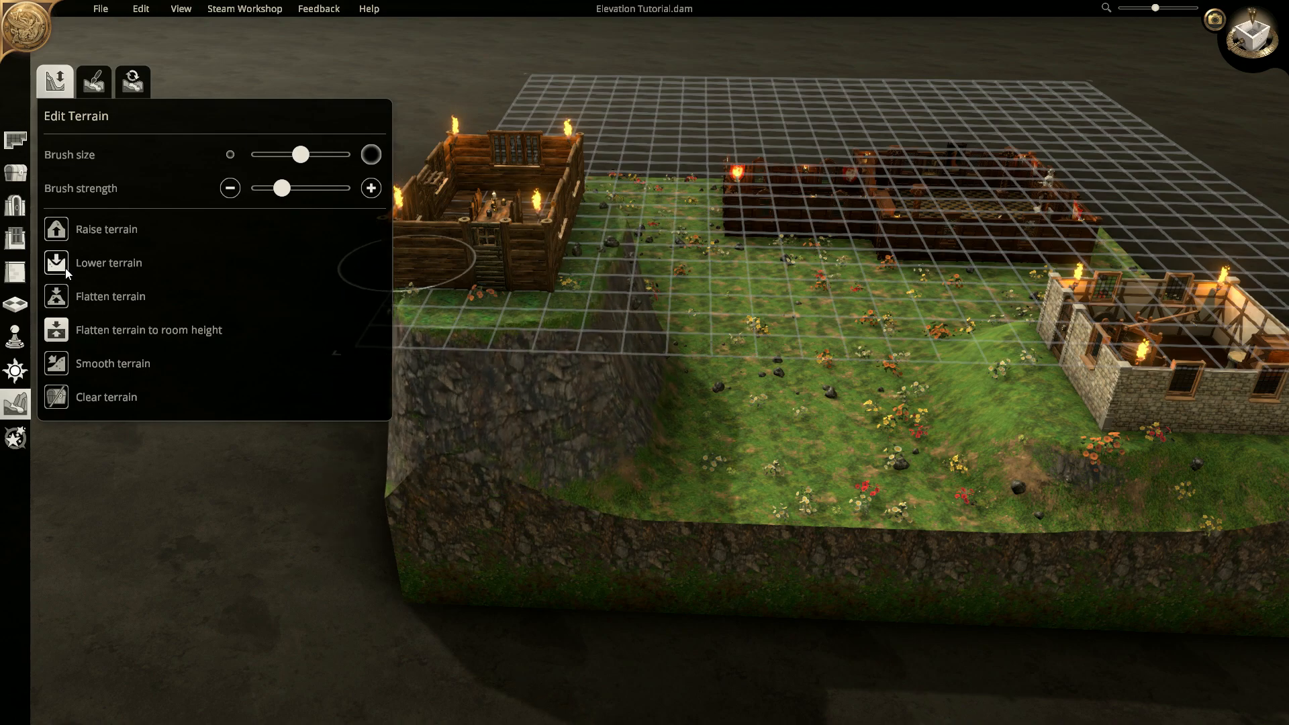
- Smooth the cliff below the raised cabin
{"action": "left_click", "coordinate": [56, 372]}
{"action": "mouse_move", "coordinate": [501, 391]}
{"action": "left_mouse_down"}
{"action": "mouse_move", "coordinate": [446, 427]}
{"action": "mouse_move", "coordinate": [597, 413]}
{"action": "mouse_move", "coordinate": [682, 313]}
{"action": "mouse_move", "coordinate": [640, 300]}
{"action": "mouse_move", "coordinate": [632, 324]}
{"action": "mouse_move", "coordinate": [611, 321]}
{"action": "mouse_move", "coordinate": [575, 417]}
{"action": "mouse_move", "coordinate": [461, 423]}
{"action": "mouse_move", "coordinate": [500, 434]}
{"action": "mouse_move", "coordinate": [702, 384]}
{"action": "mouse_move", "coordinate": [682, 416]}
{"action": "mouse_move", "coordinate": [707, 409]}
{"action": "left_mouse_up"}
{"action": "right_click_drag", "start_coordinate": [744, 397], "coordinate": [518, 331]}
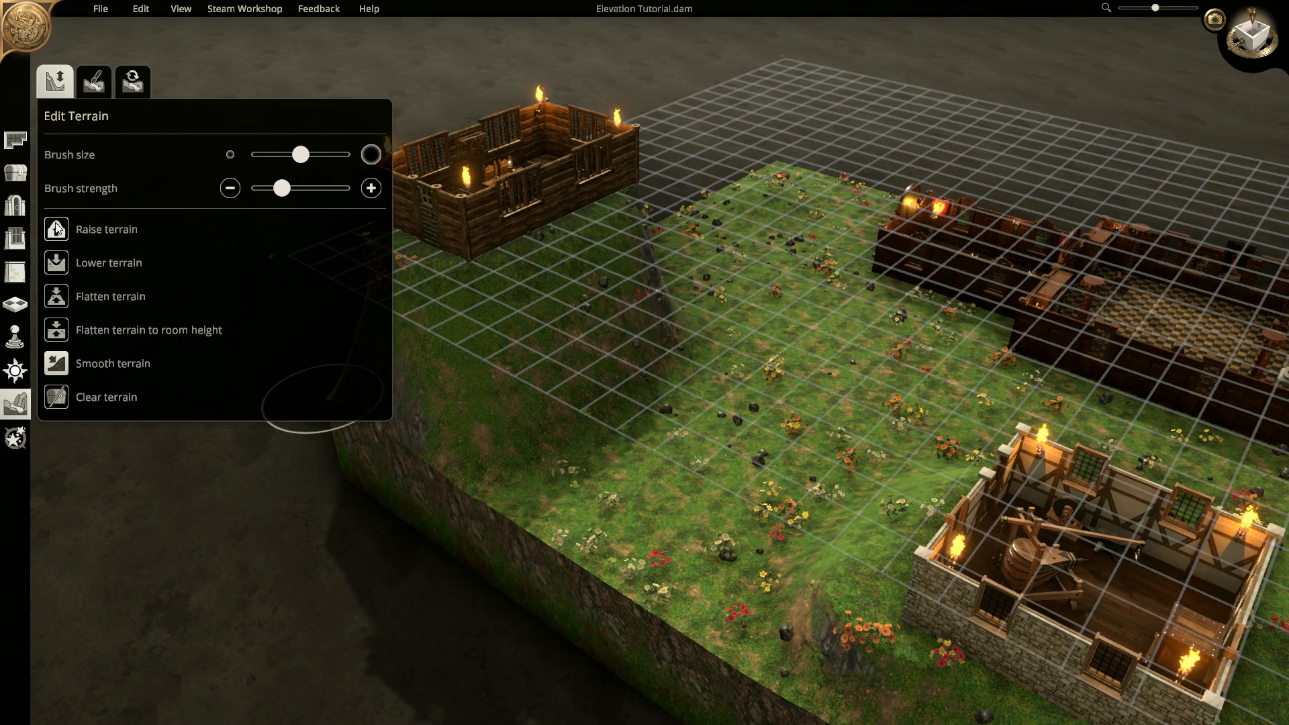
- Raise and shape a hill in the open grass, then view it beside the cabin
{"action": "left_click", "coordinate": [94, 230]}
{"action": "mouse_move", "coordinate": [754, 411]}
{"action": "left_mouse_down"}
{"action": "mouse_move", "coordinate": [625, 537]}
{"action": "mouse_move", "coordinate": [765, 449]}
{"action": "mouse_move", "coordinate": [584, 476]}
{"action": "mouse_move", "coordinate": [562, 438]}
{"action": "mouse_move", "coordinate": [678, 346]}
{"action": "mouse_move", "coordinate": [787, 424]}
{"action": "mouse_move", "coordinate": [593, 396]}
{"action": "mouse_move", "coordinate": [658, 337]}
{"action": "mouse_move", "coordinate": [712, 318]}
{"action": "mouse_move", "coordinate": [683, 269]}
{"action": "mouse_move", "coordinate": [600, 484]}
{"action": "mouse_move", "coordinate": [516, 415]}
{"action": "mouse_move", "coordinate": [688, 314]}
{"action": "mouse_move", "coordinate": [725, 403]}
{"action": "mouse_move", "coordinate": [654, 541]}
{"action": "mouse_move", "coordinate": [693, 289]}
{"action": "mouse_move", "coordinate": [531, 385]}
{"action": "mouse_move", "coordinate": [235, 374]}
{"action": "mouse_move", "coordinate": [293, 400]}
{"action": "mouse_move", "coordinate": [663, 352]}
{"action": "mouse_move", "coordinate": [670, 288]}
{"action": "mouse_move", "coordinate": [534, 402]}
{"action": "mouse_move", "coordinate": [765, 396]}
{"action": "mouse_move", "coordinate": [653, 265]}
{"action": "mouse_move", "coordinate": [707, 354]}
{"action": "left_mouse_up"}
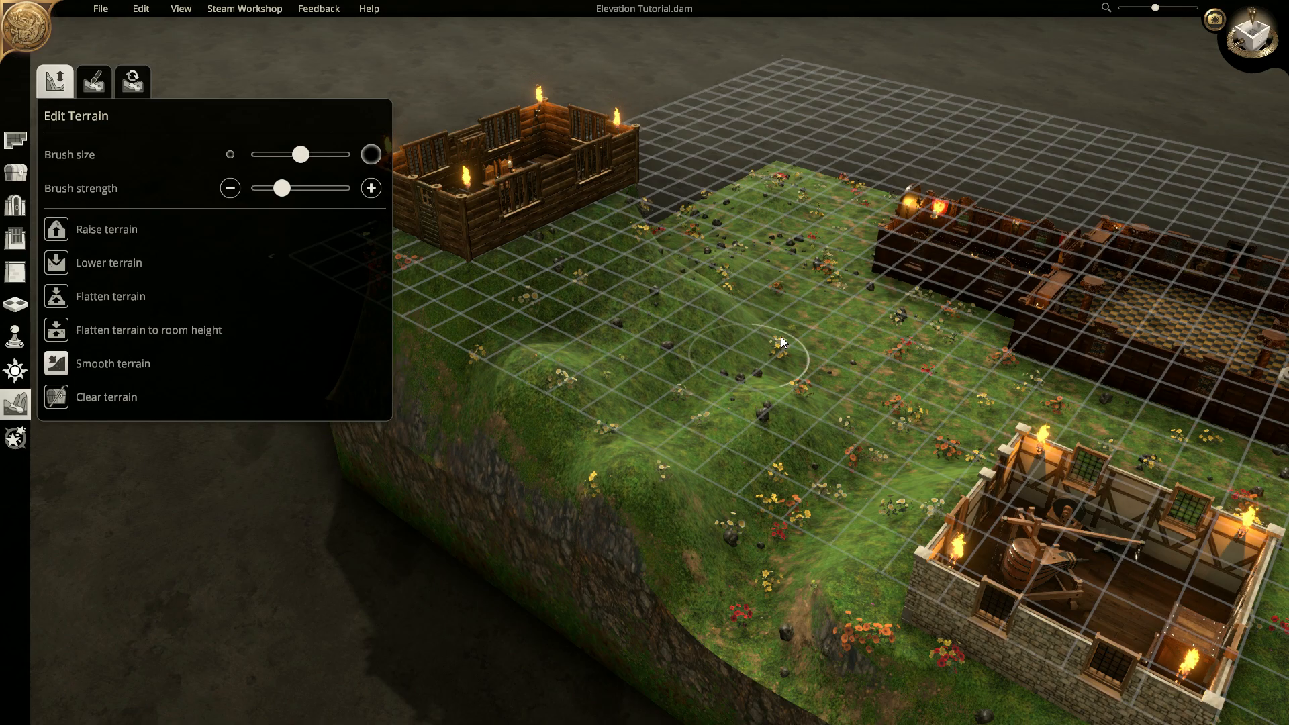
{"action": "mouse_move", "coordinate": [871, 340]}
{"action": "middle_mouse_down"}
{"action": "mouse_move", "coordinate": [796, 369]}
{"action": "mouse_move", "coordinate": [679, 373]}
{"action": "mouse_move", "coordinate": [262, 331]}
{"action": "middle_mouse_up"}
{"action": "middle_click_drag", "start_coordinate": [648, 316], "coordinate": [997, 412]}
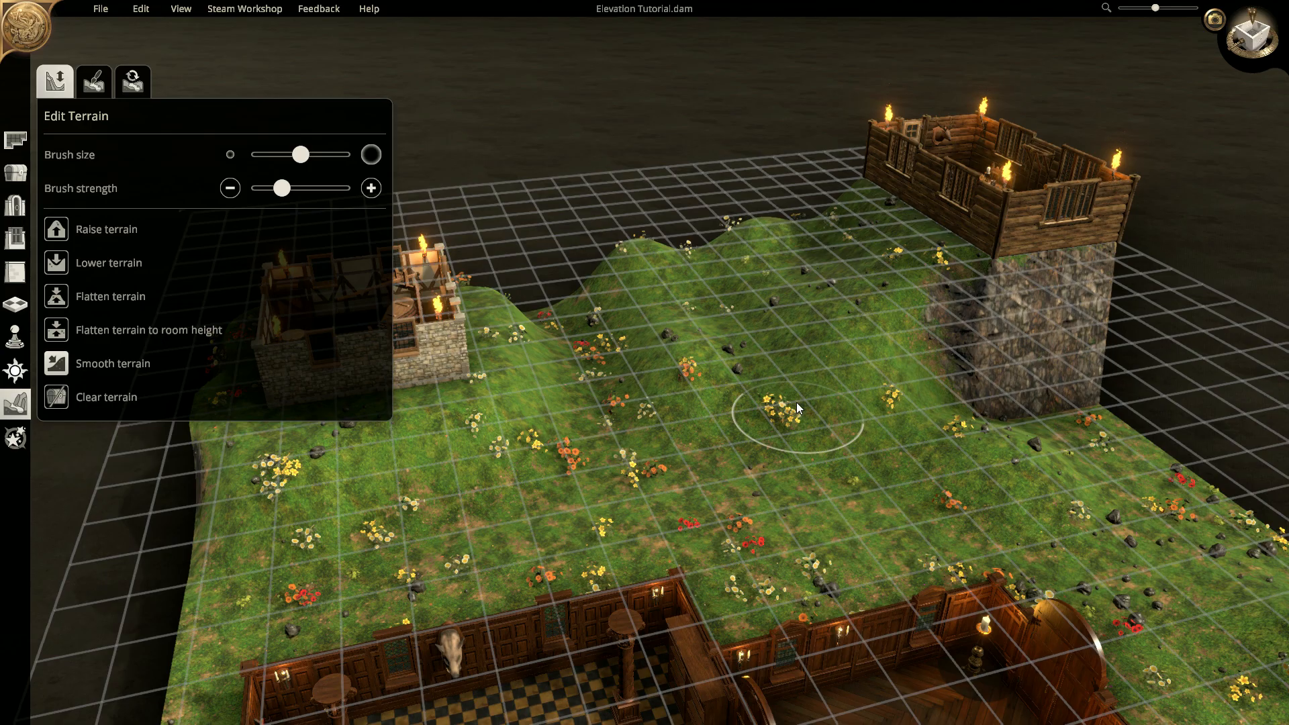
{"action": "middle_click_drag", "start_coordinate": [797, 407], "coordinate": [774, 276]}
{"action": "mouse_move", "coordinate": [972, 347]}
{"action": "middle_mouse_down"}
{"action": "mouse_move", "coordinate": [908, 370]}
{"action": "mouse_move", "coordinate": [888, 408]}
{"action": "mouse_move", "coordinate": [887, 537]}
{"action": "mouse_move", "coordinate": [876, 488]}
{"action": "mouse_move", "coordinate": [704, 502]}
{"action": "mouse_move", "coordinate": [890, 508]}
{"action": "middle_mouse_up"}
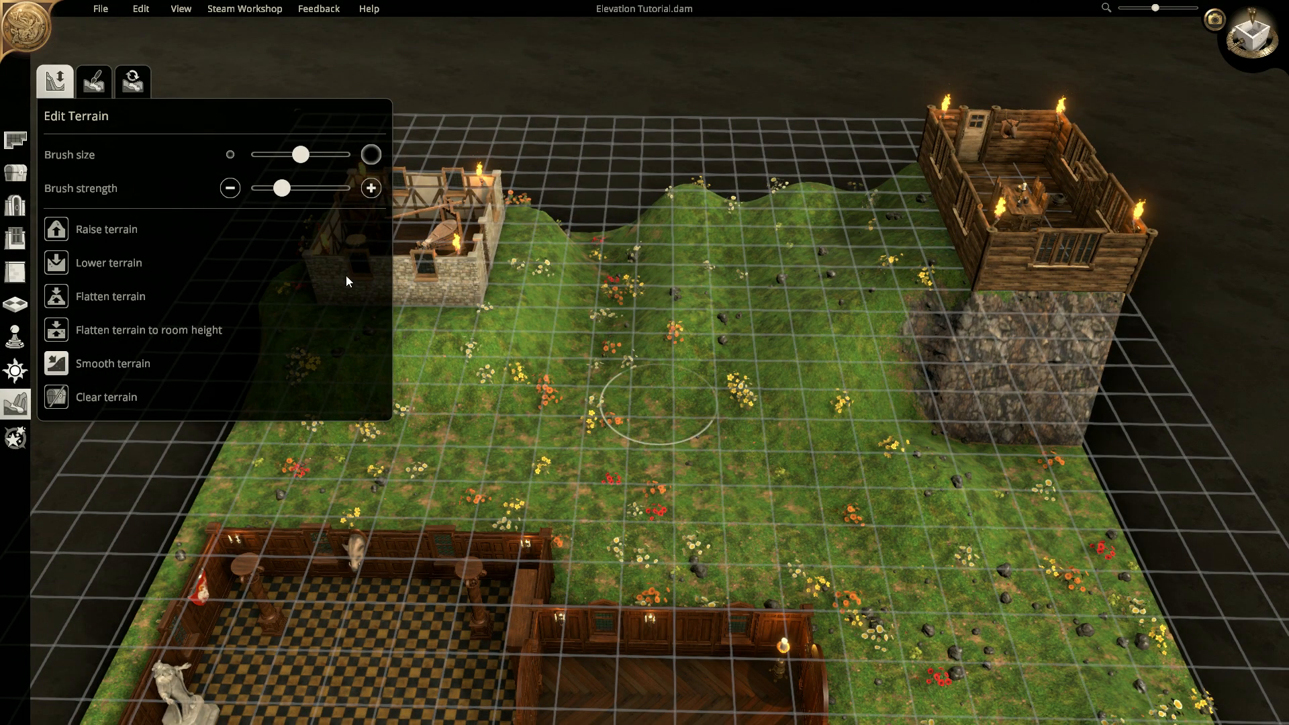
- Place long wooden tables from Furniture > Tables on the grass and inside the cabin
{"action": "left_click", "coordinate": [16, 171]}
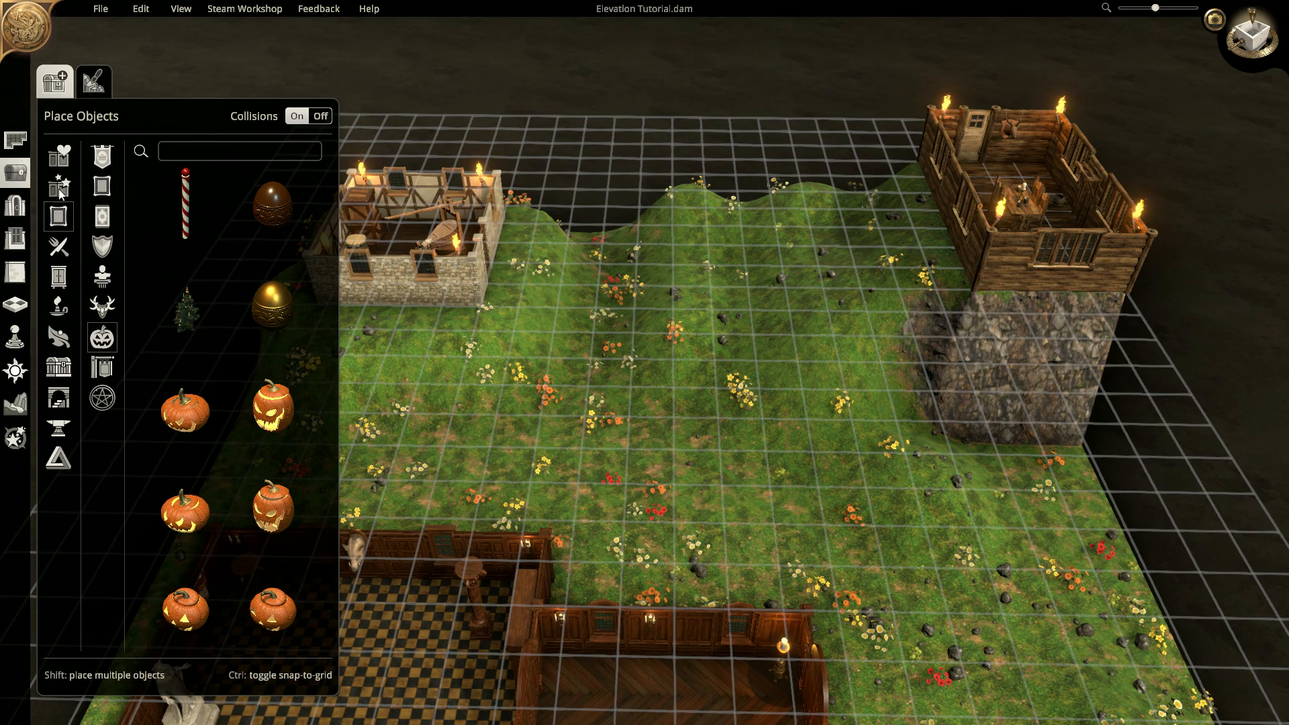
{"action": "left_click", "coordinate": [59, 276]}
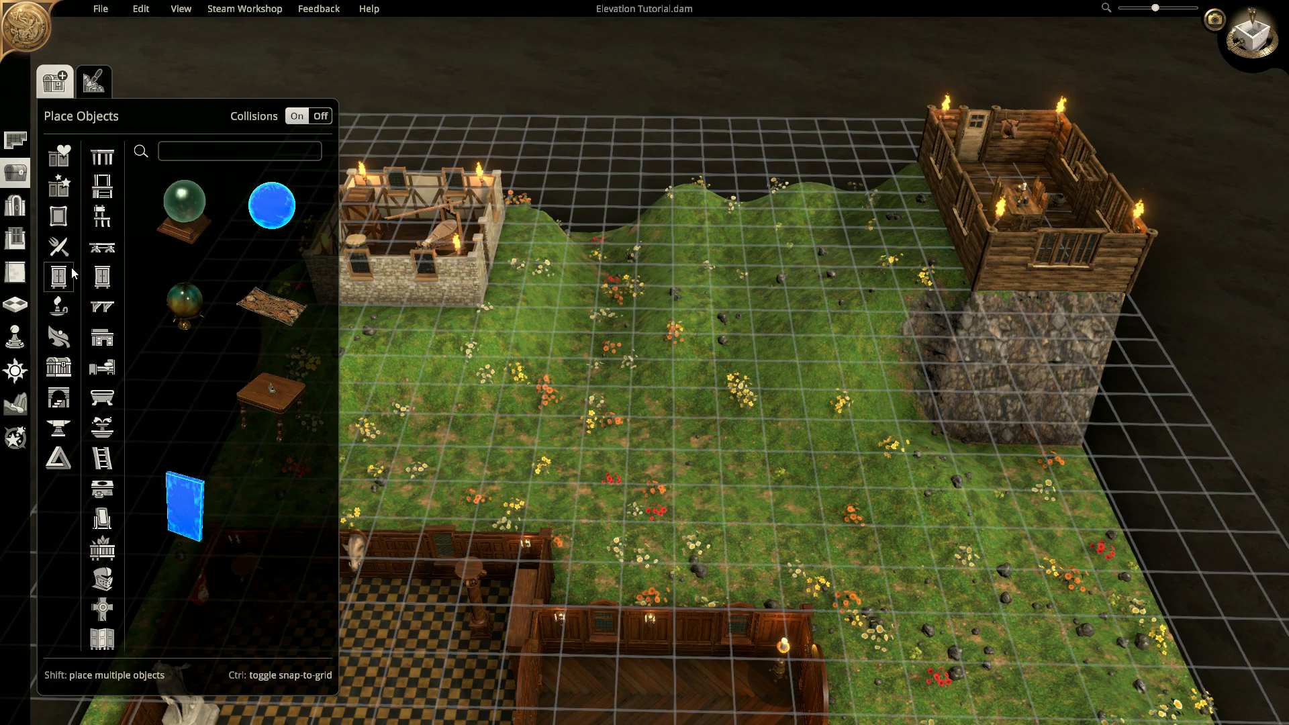
{"action": "left_click", "coordinate": [60, 216]}
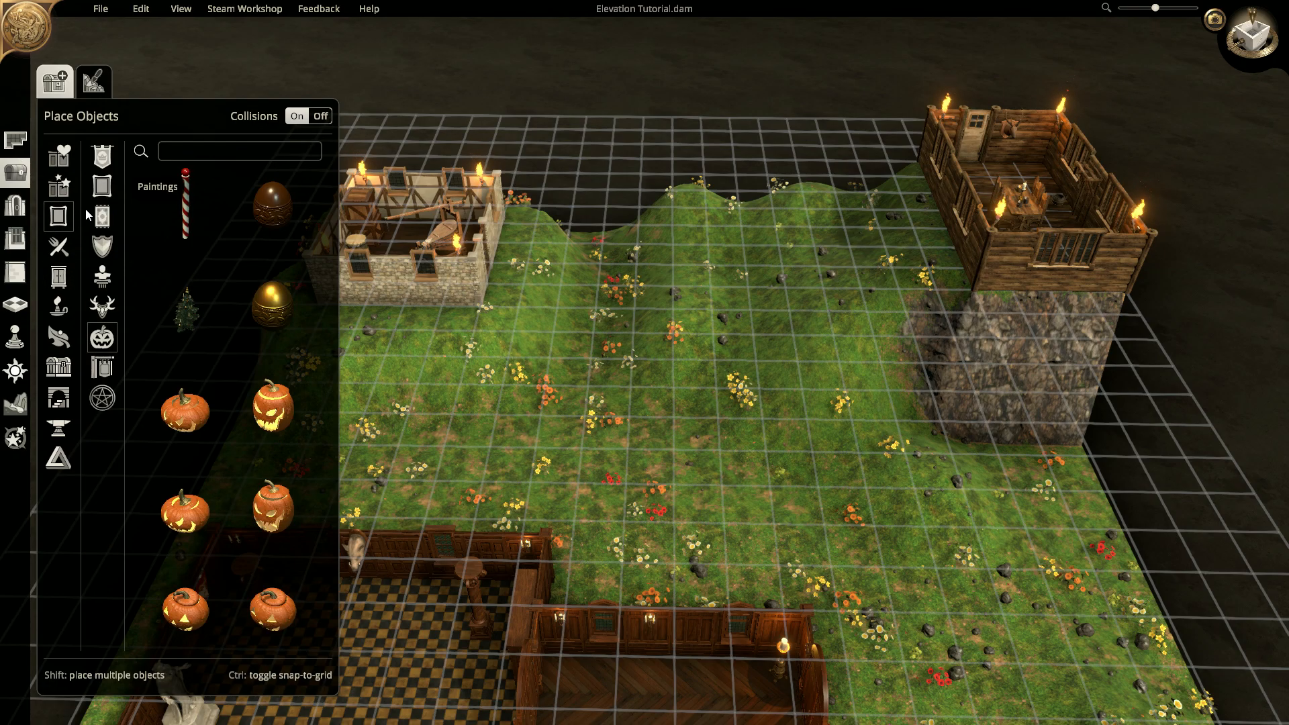
{"action": "left_click", "coordinate": [58, 276]}
{"action": "left_click", "coordinate": [103, 160]}
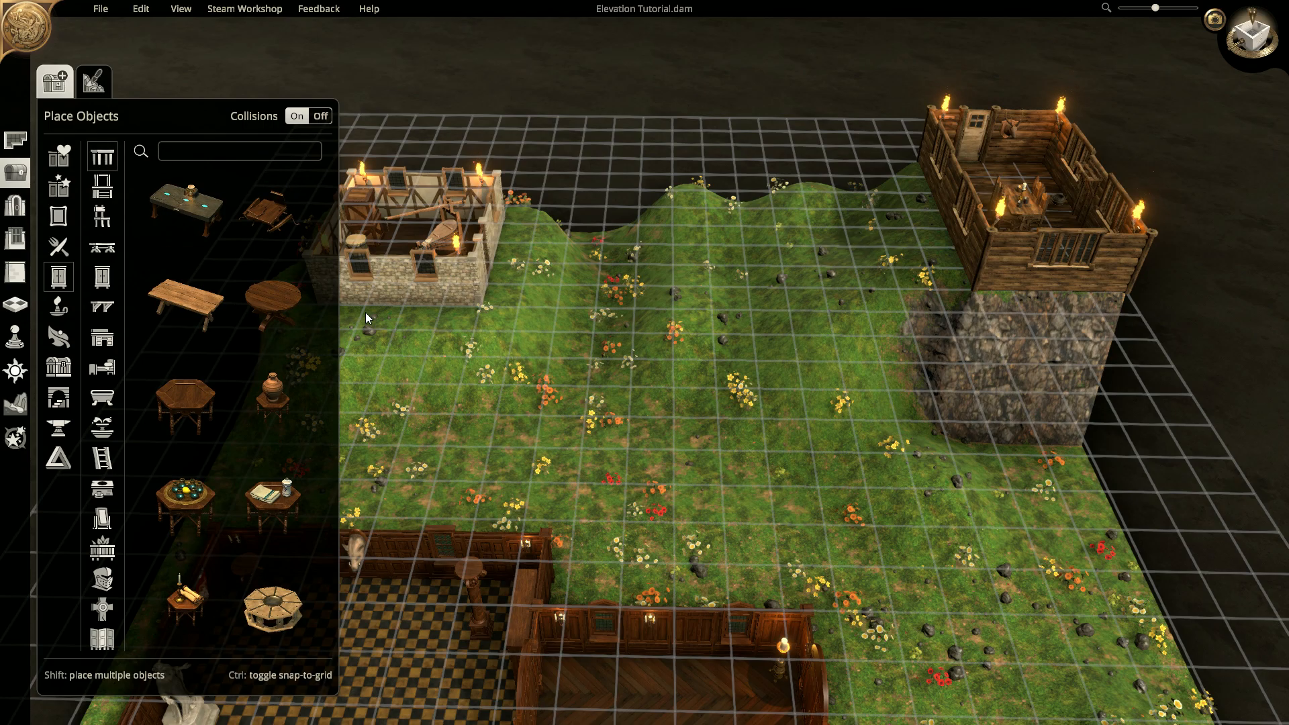
{"action": "left_click", "coordinate": [185, 305]}
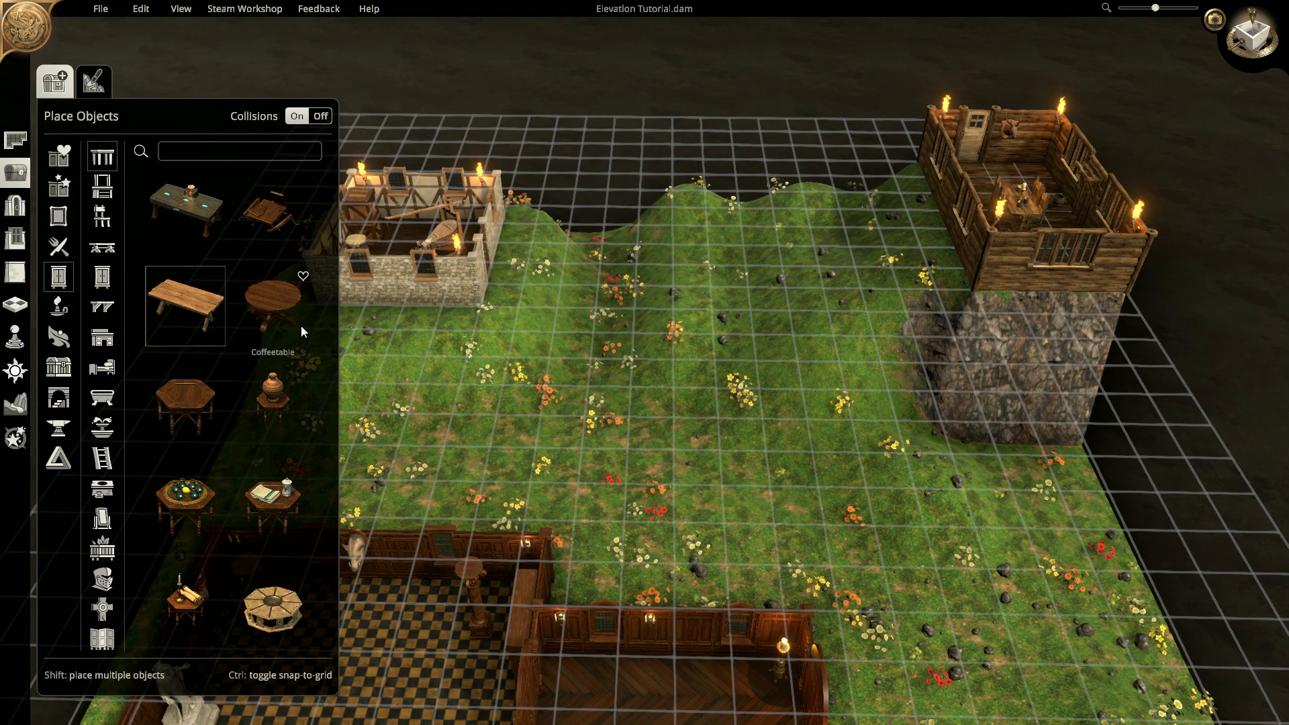
{"action": "left_click", "coordinate": [437, 478]}
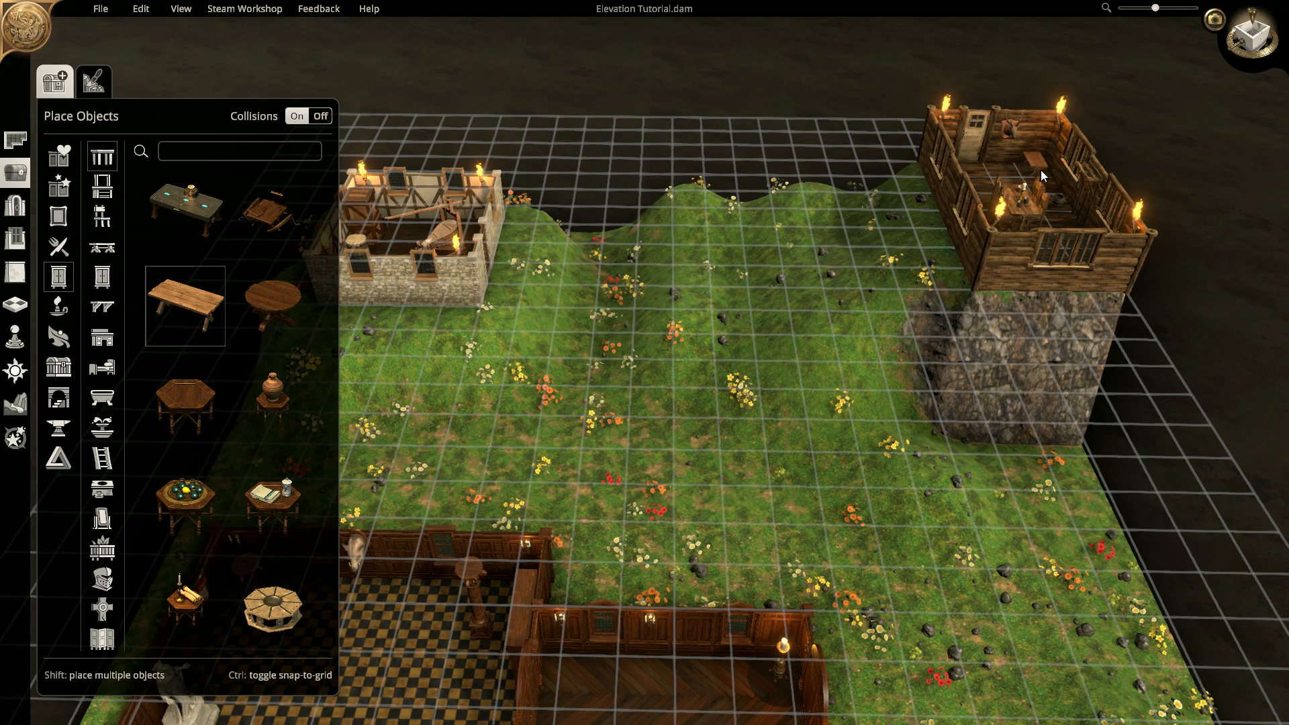
{"action": "left_click", "coordinate": [1017, 174]}
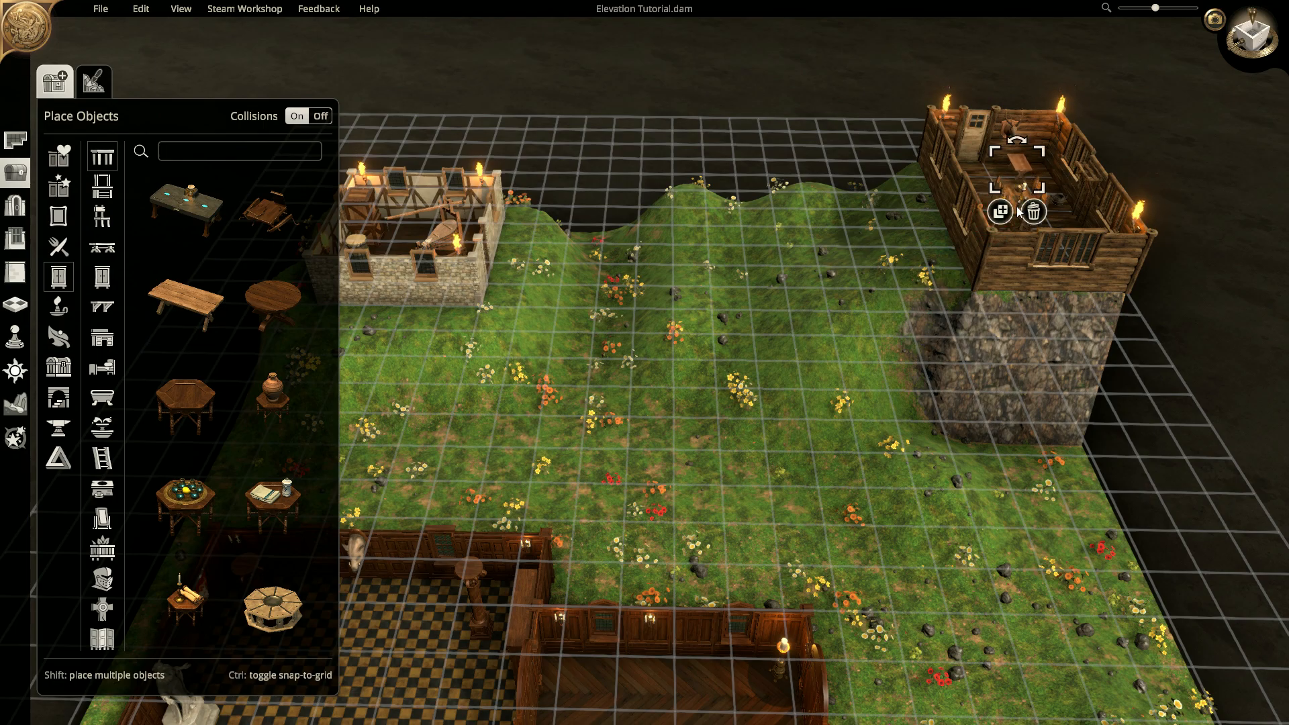
{"action": "left_click", "coordinate": [175, 306]}
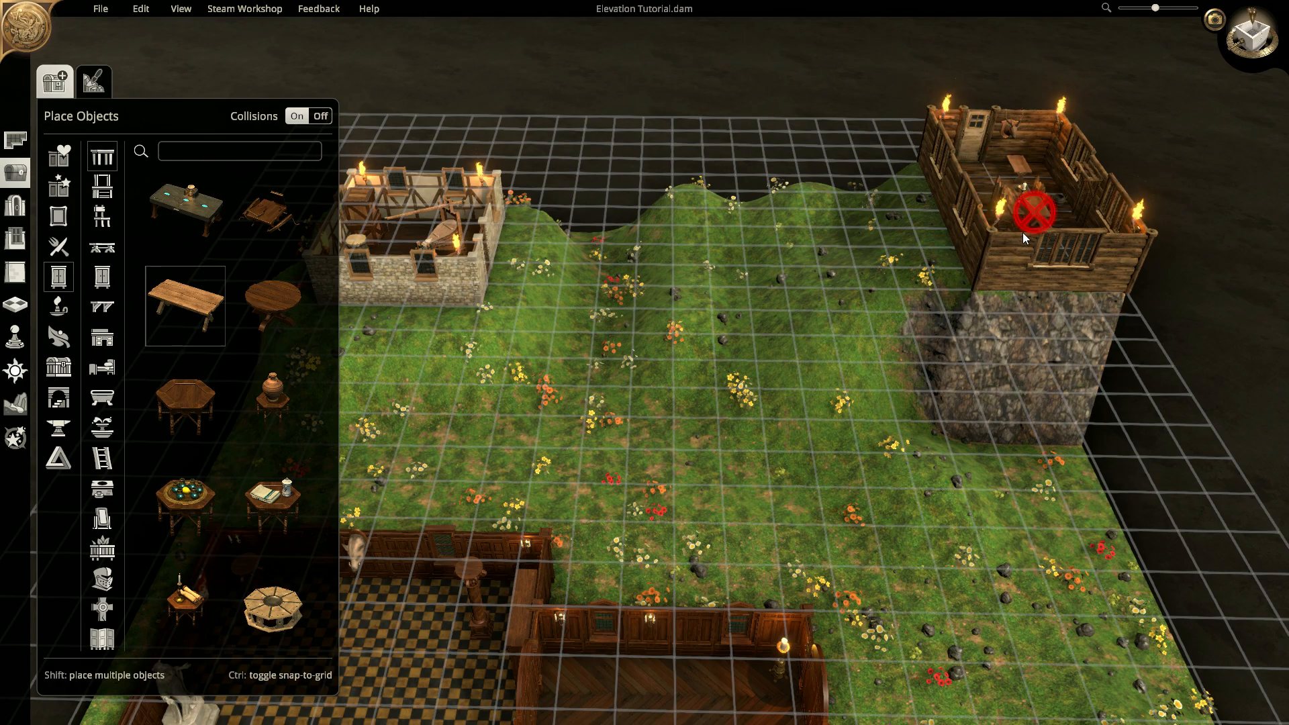
- Orbit to a low angle showing the whole map, then bring up the Start menu
{"action": "middle_click_drag", "start_coordinate": [784, 416], "coordinate": [476, 326]}
{"action": "right_click_drag", "start_coordinate": [554, 305], "coordinate": [822, 248]}
{"action": "middle_click_drag", "start_coordinate": [788, 360], "coordinate": [714, 381]}
{"action": "middle_click_drag", "start_coordinate": [785, 255], "coordinate": [774, 294]}
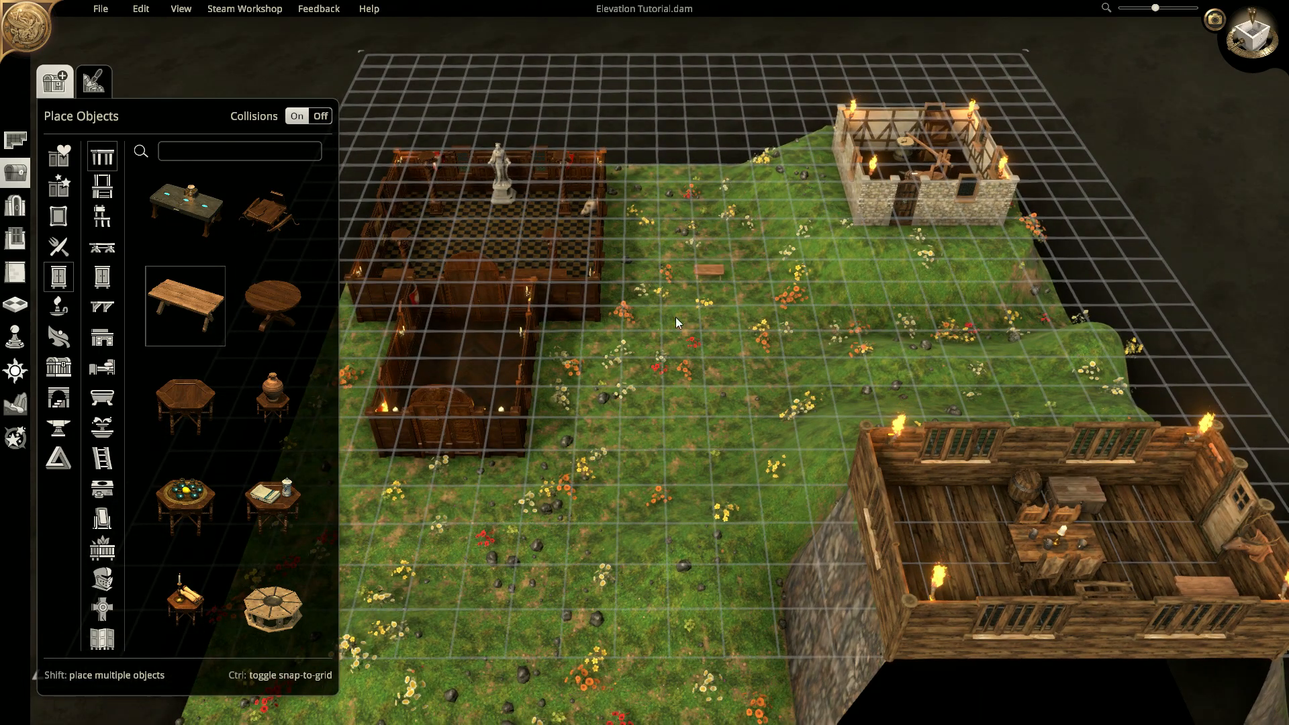
{"action": "right_click_drag", "start_coordinate": [684, 307], "coordinate": [755, 291]}
{"action": "middle_click_drag", "start_coordinate": [754, 291], "coordinate": [954, 335]}
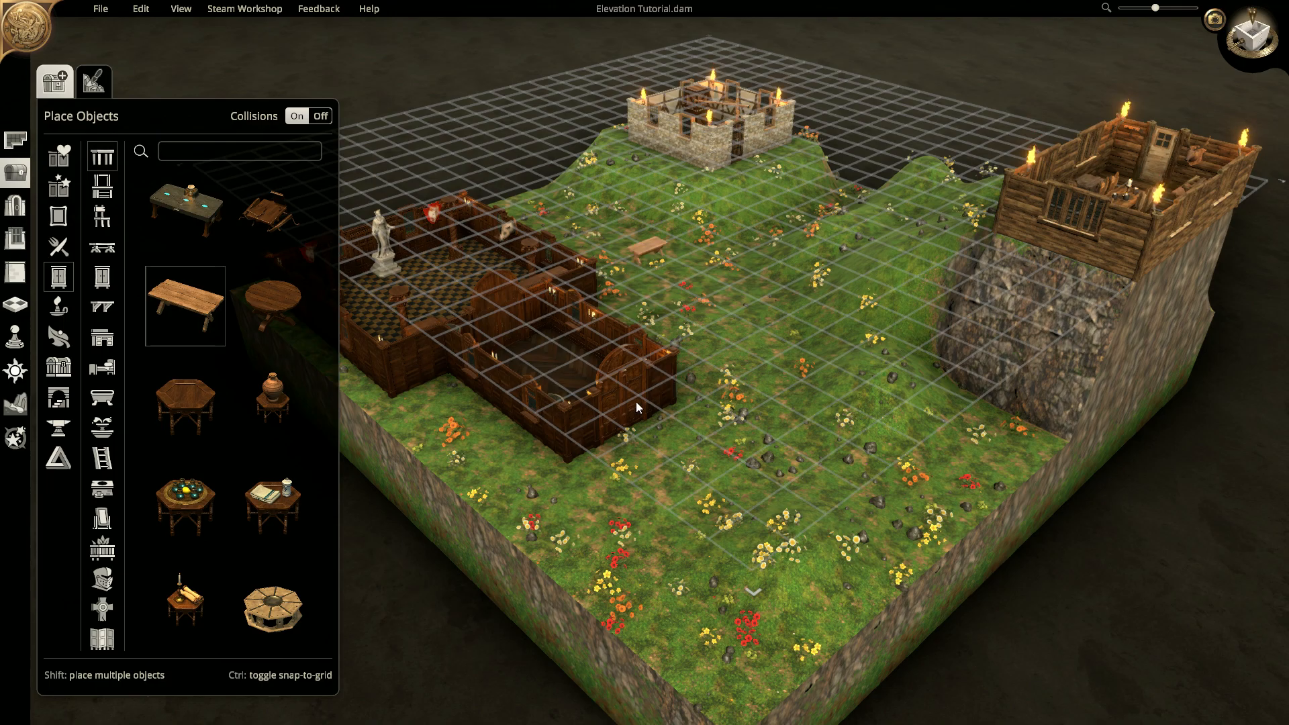
{"action": "key", "text": "super"}
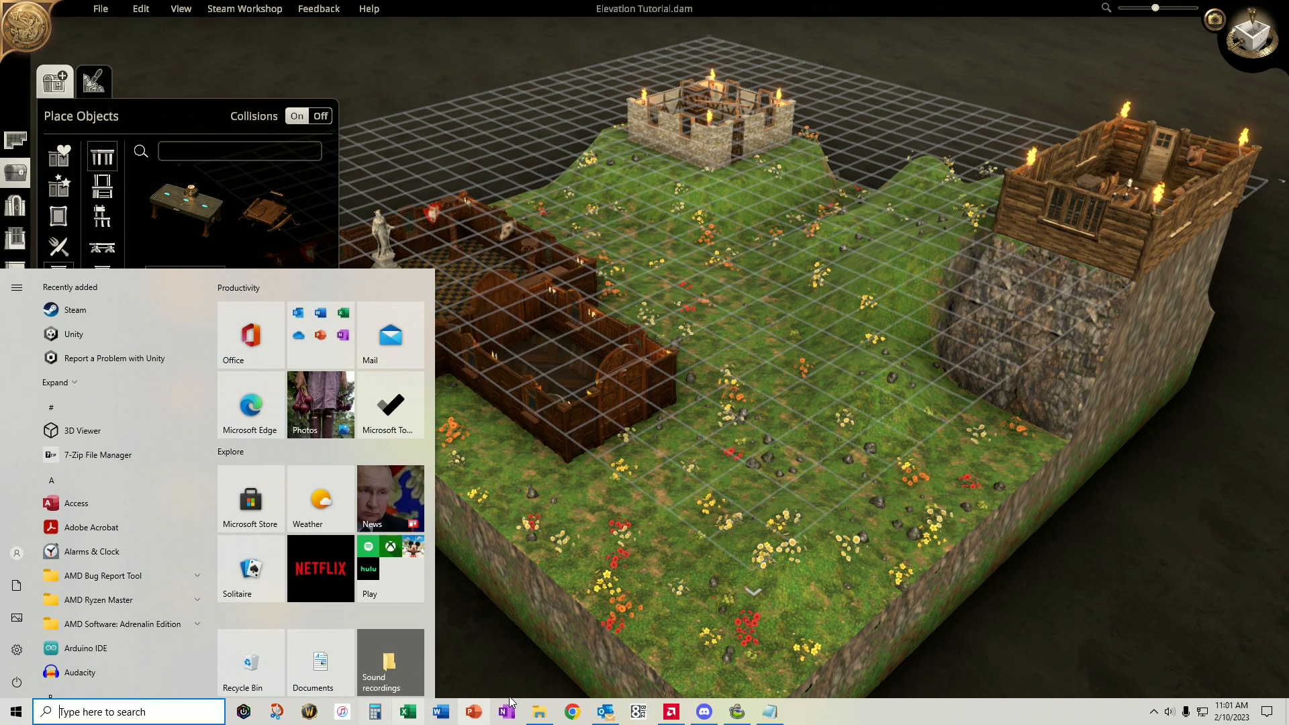
- Open the Elevation Tutorial map file from Documents\Dungeon Alchemist Maps in Notepad
{"action": "left_click", "coordinate": [539, 712]}
{"action": "right_click", "coordinate": [180, 98]}
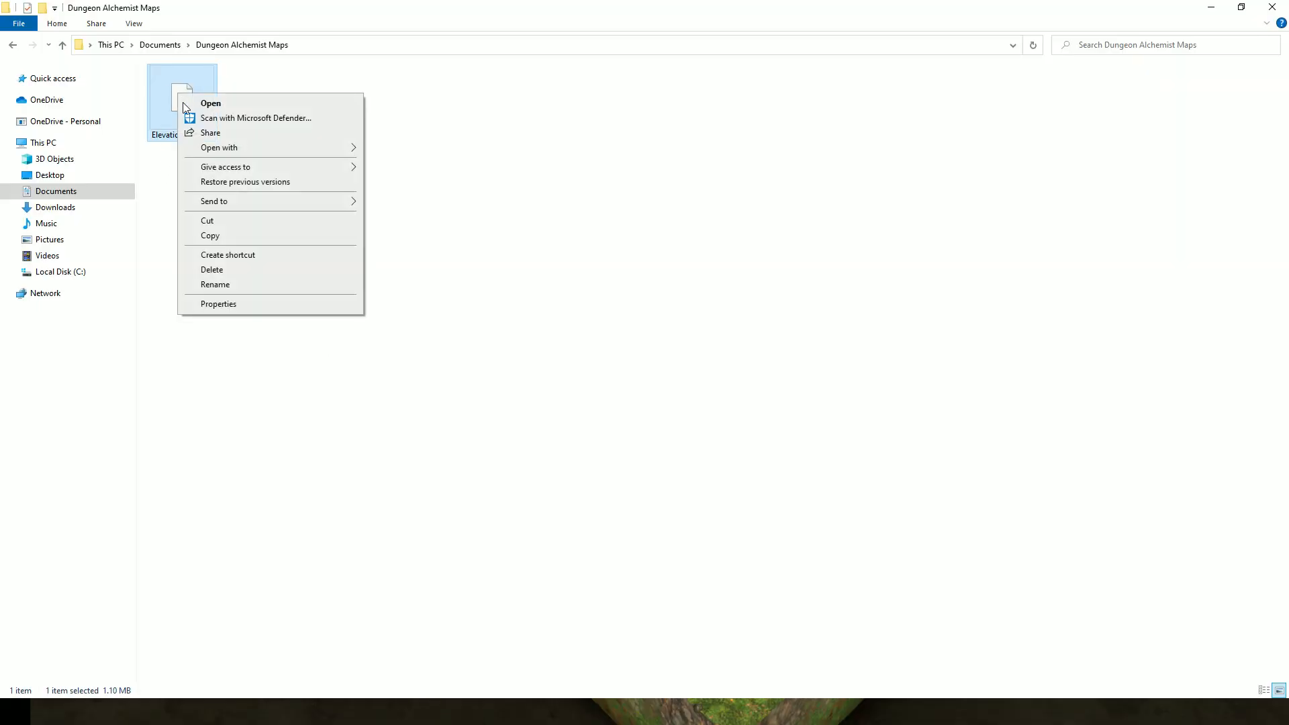
{"action": "mouse_move", "coordinate": [269, 149]}
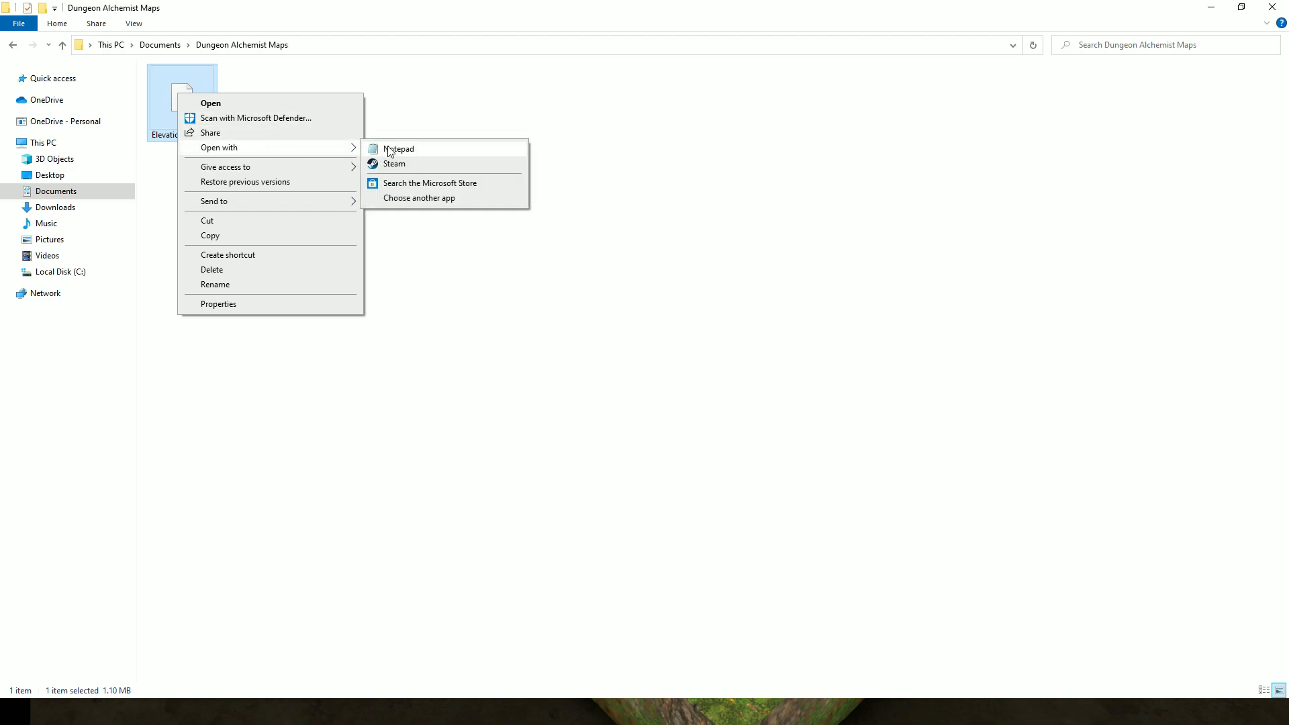
{"action": "left_click", "coordinate": [394, 144]}
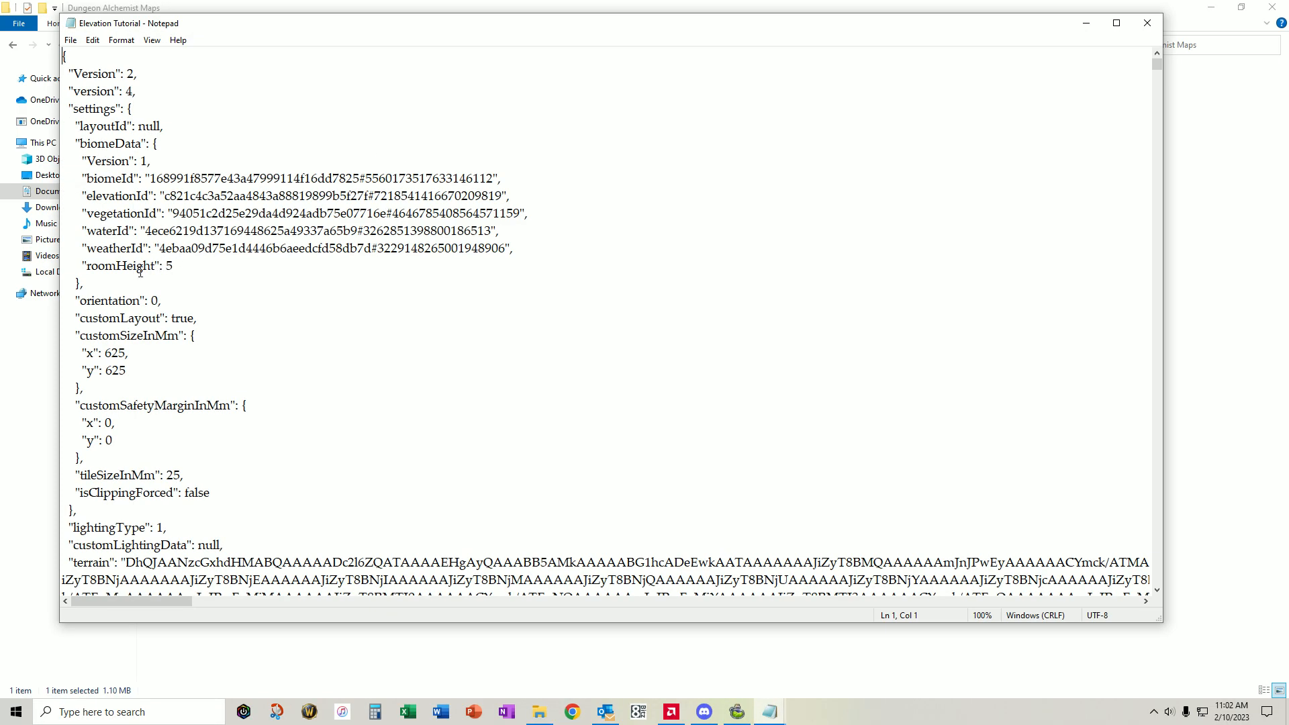